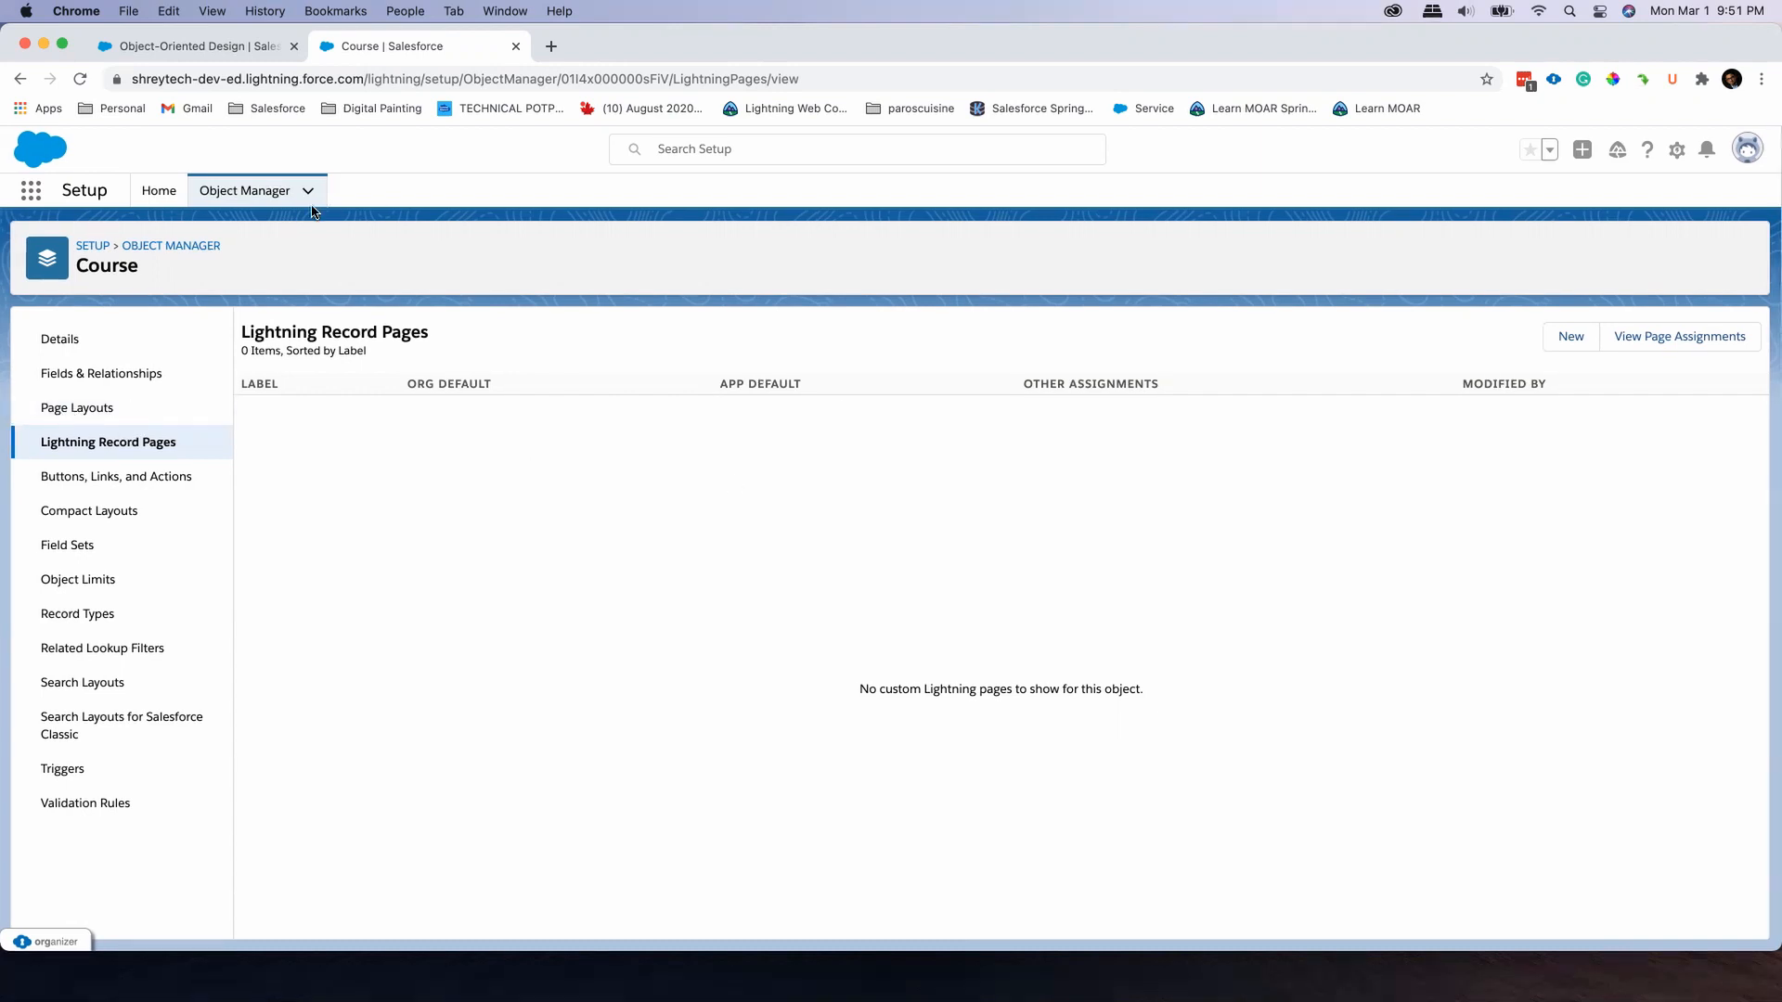
Review the Object-Oriented Design course record, then open the Course object's Course Layout and examine its detail fields
click(247, 54)
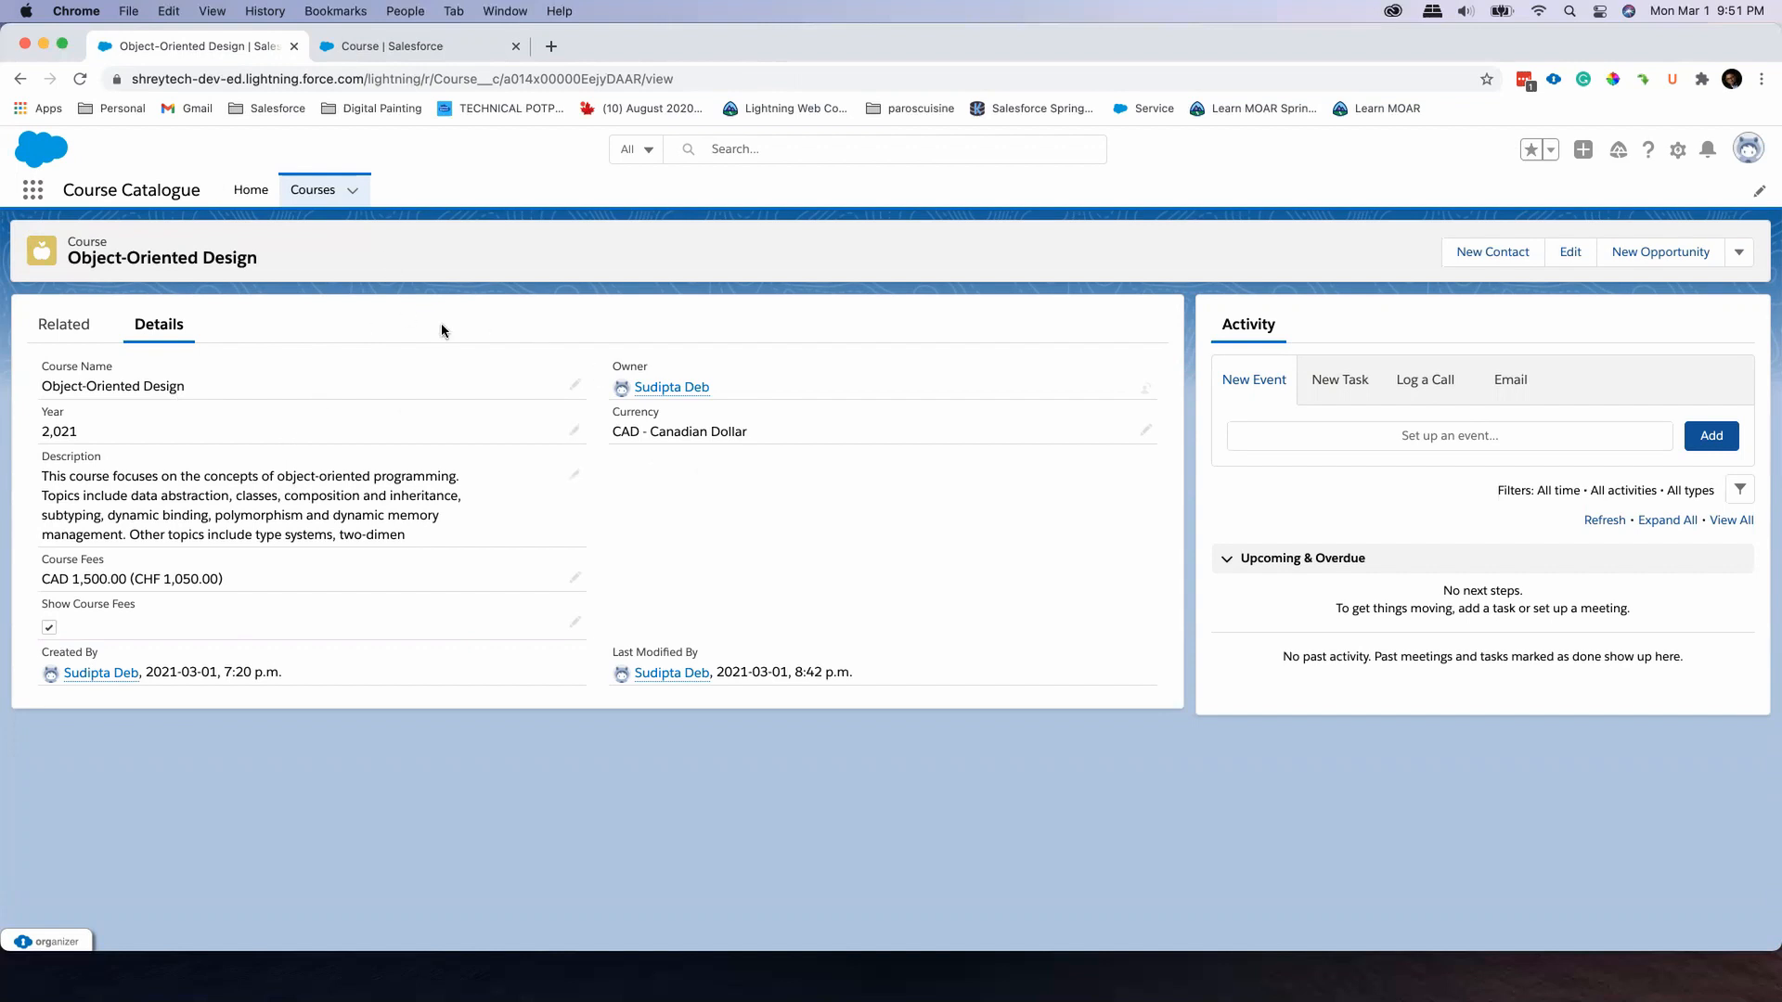
click(443, 49)
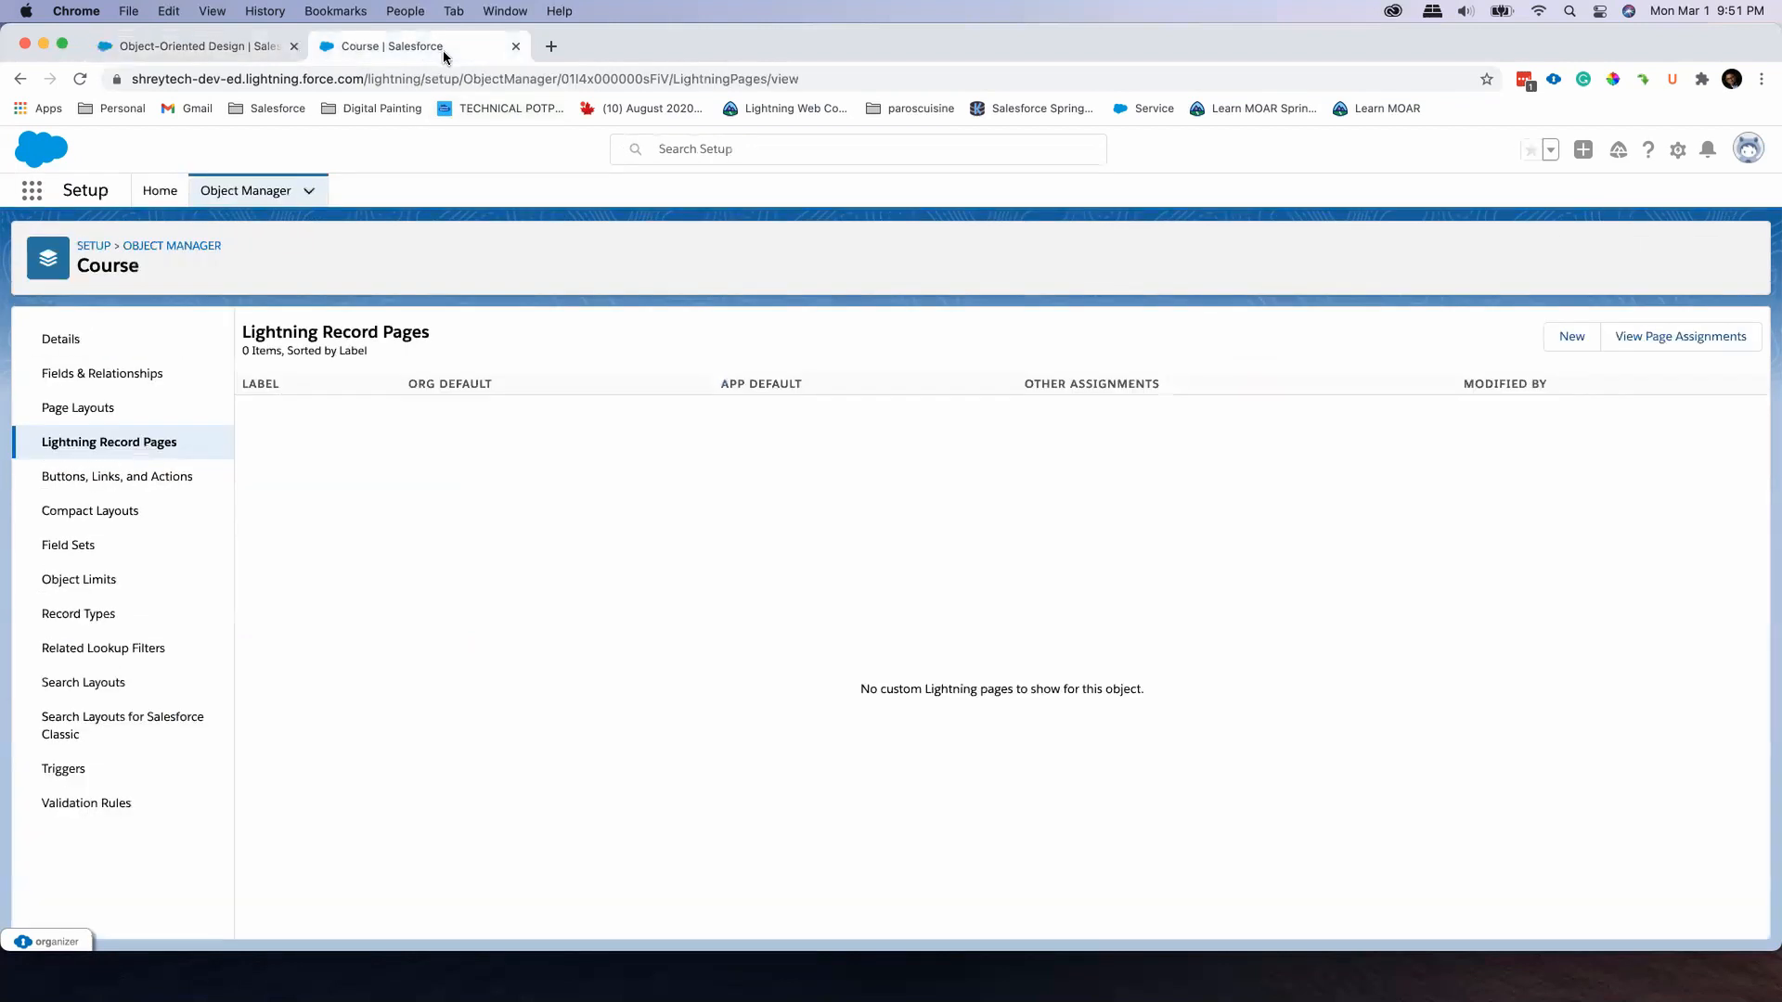
click(109, 412)
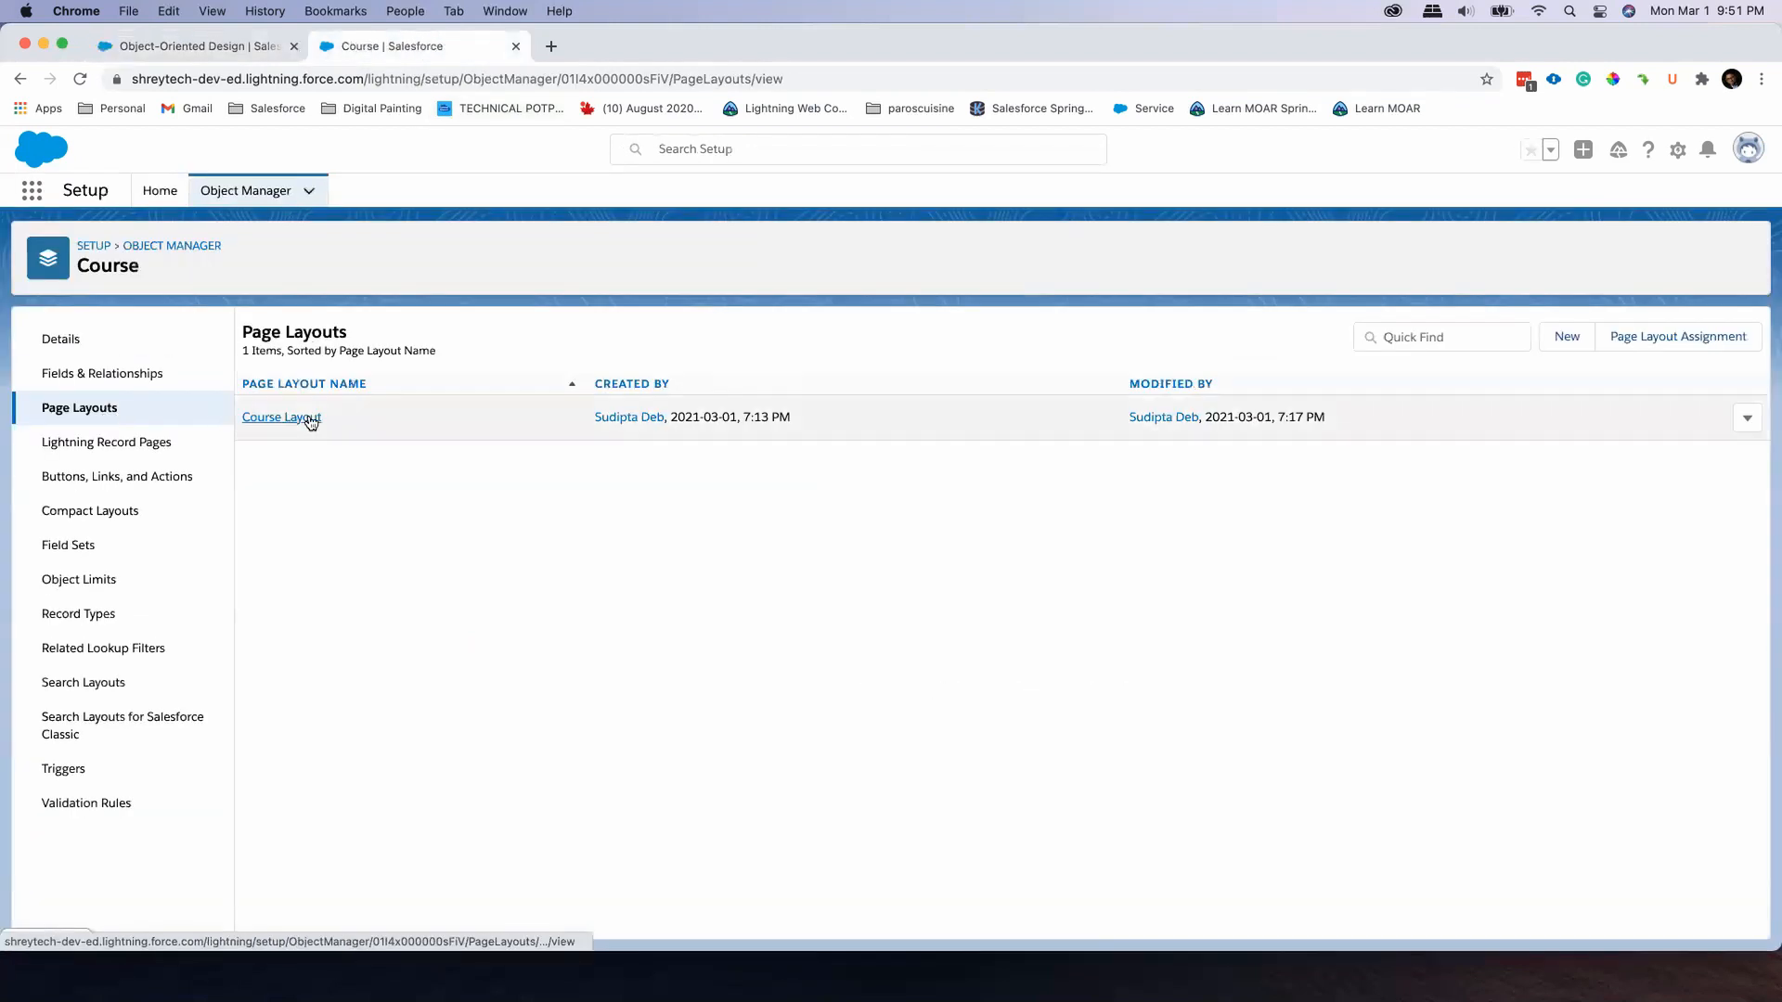
click(309, 415)
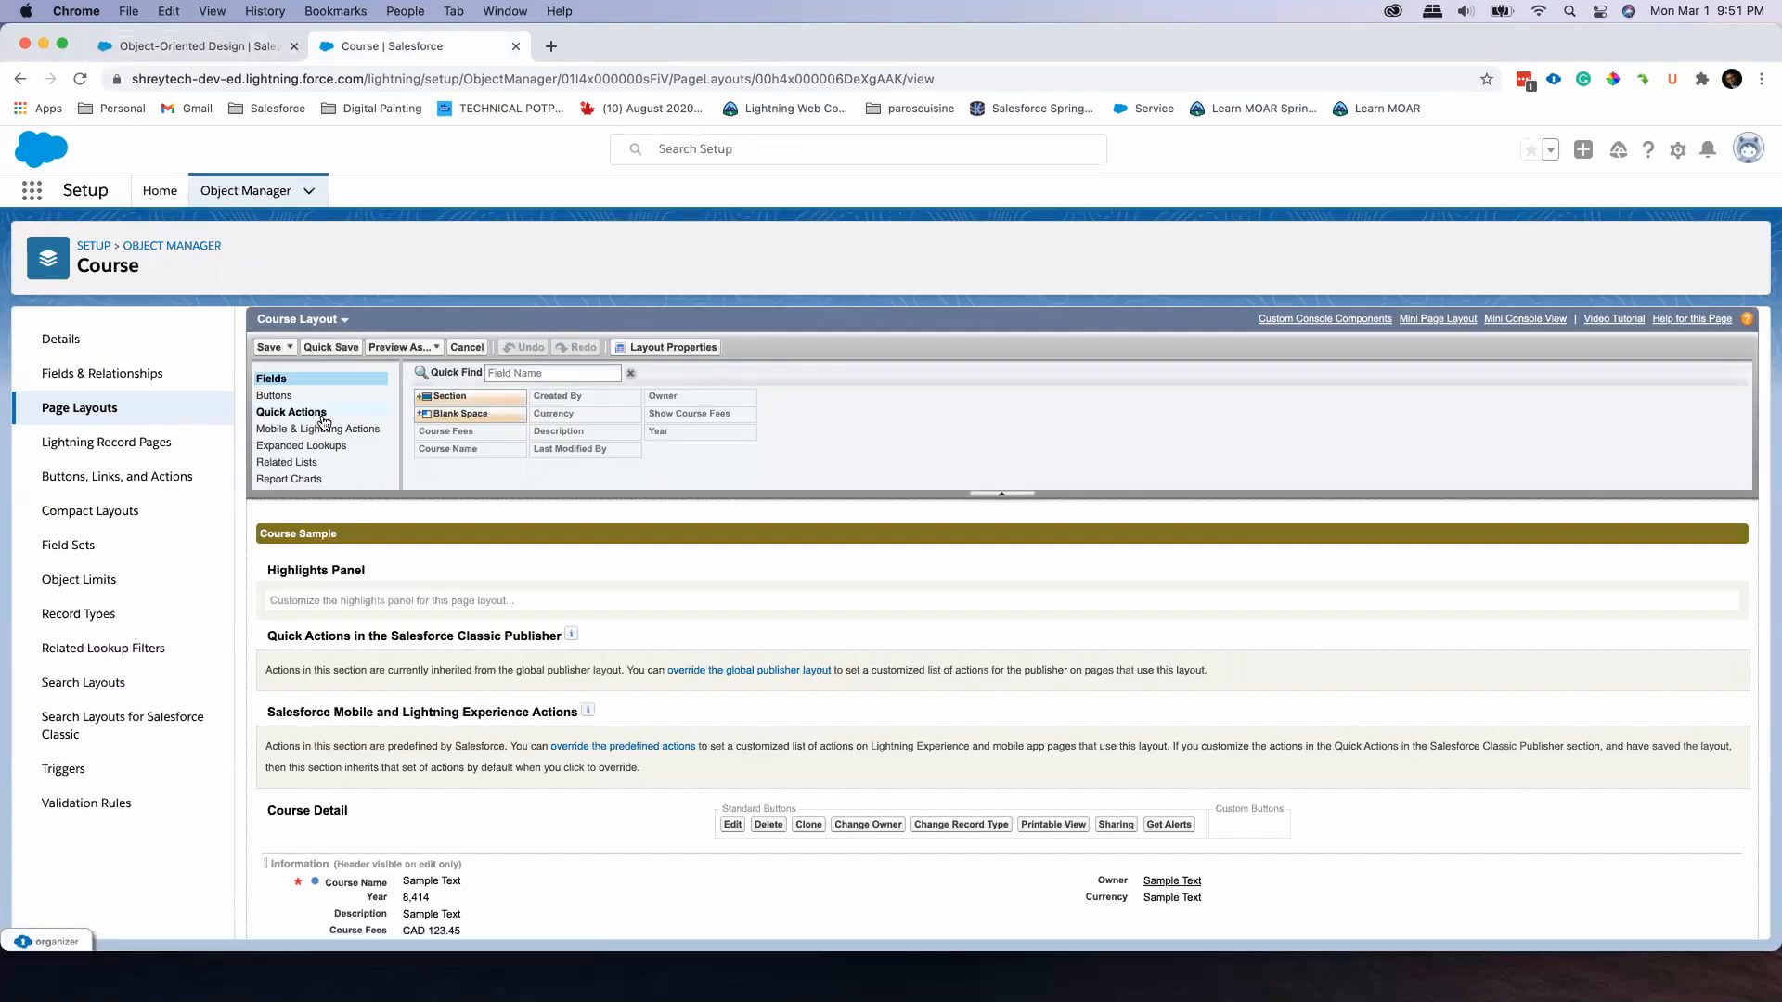
scroll(546, 460, down, 5)
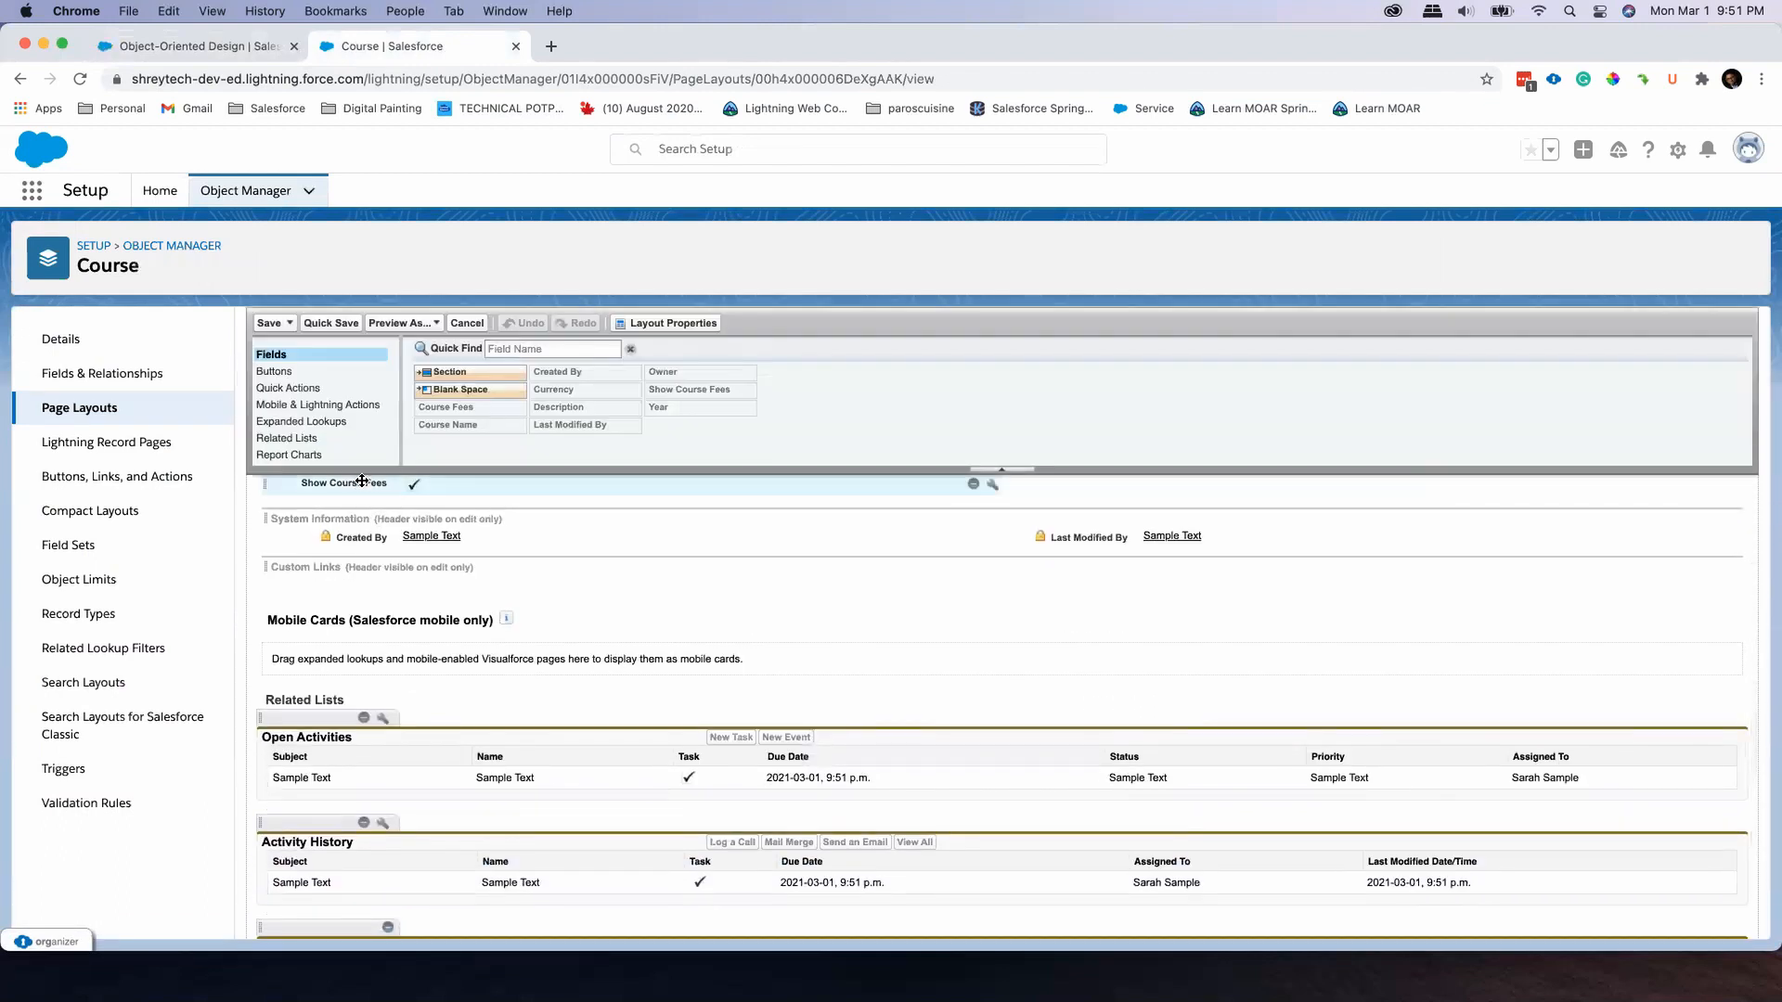
scroll(366, 484, up, 3)
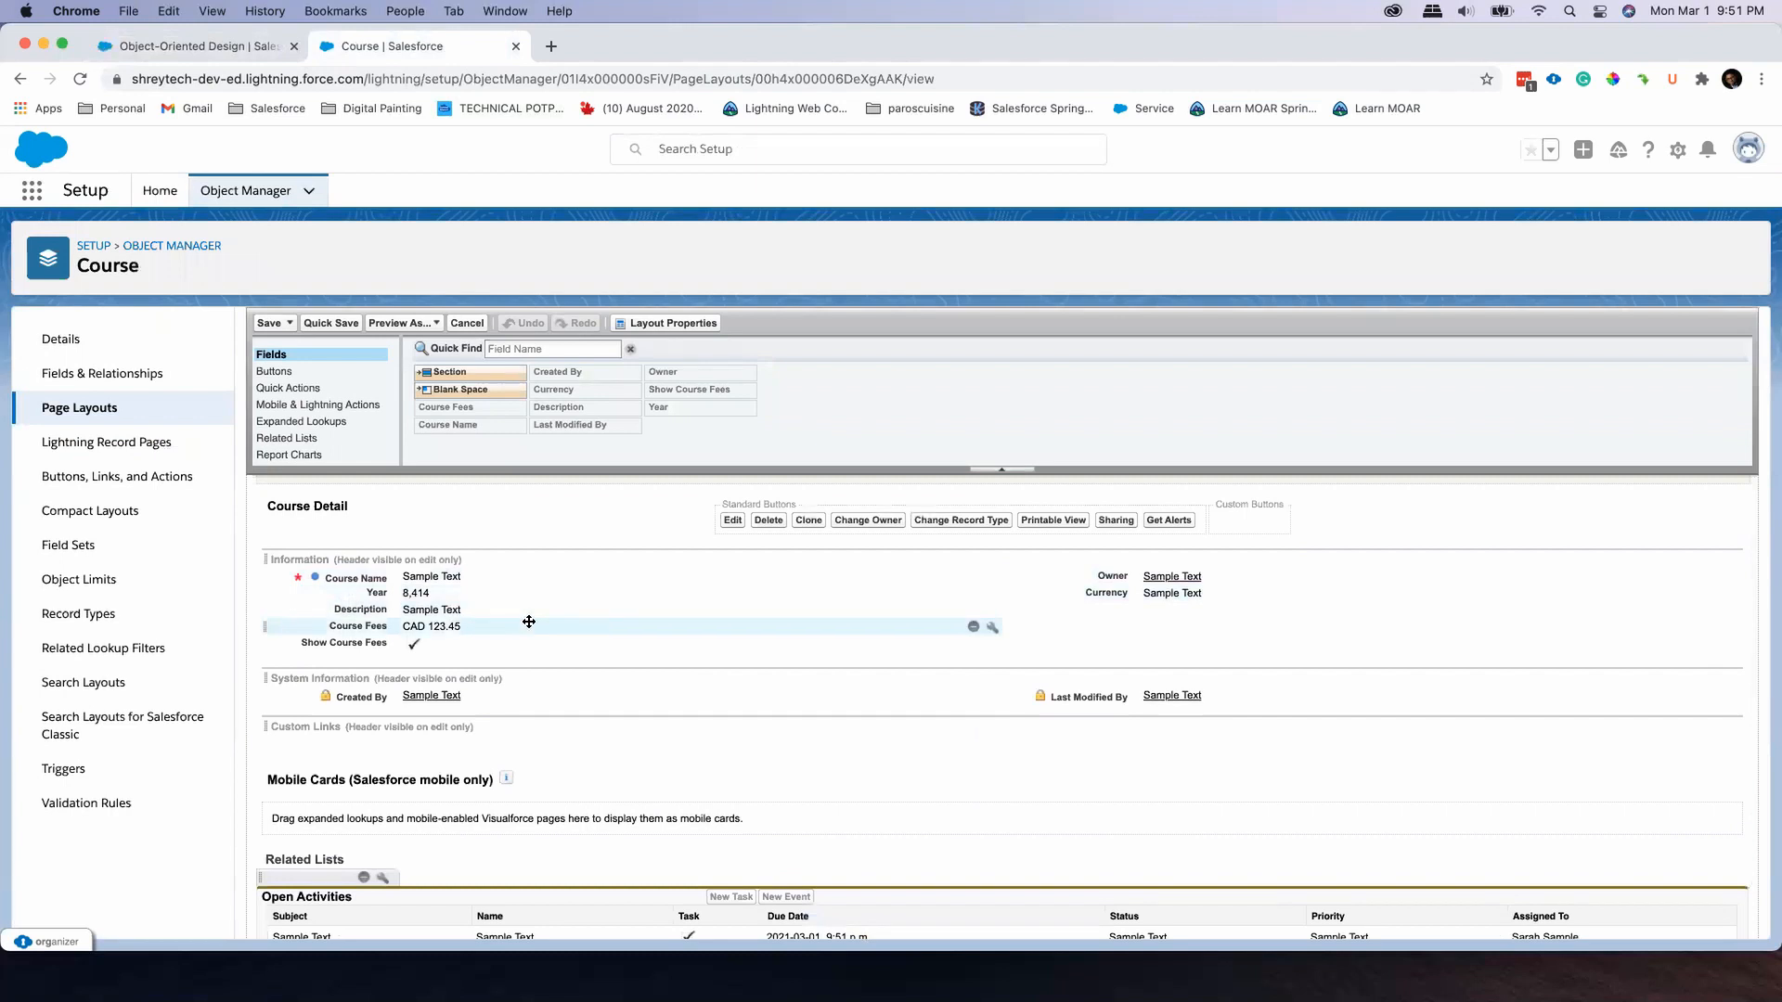
Open the Object-Oriented Design record's page in Lightning App Builder, dismiss the walkthrough hint and inspect the Record Detail component
click(248, 52)
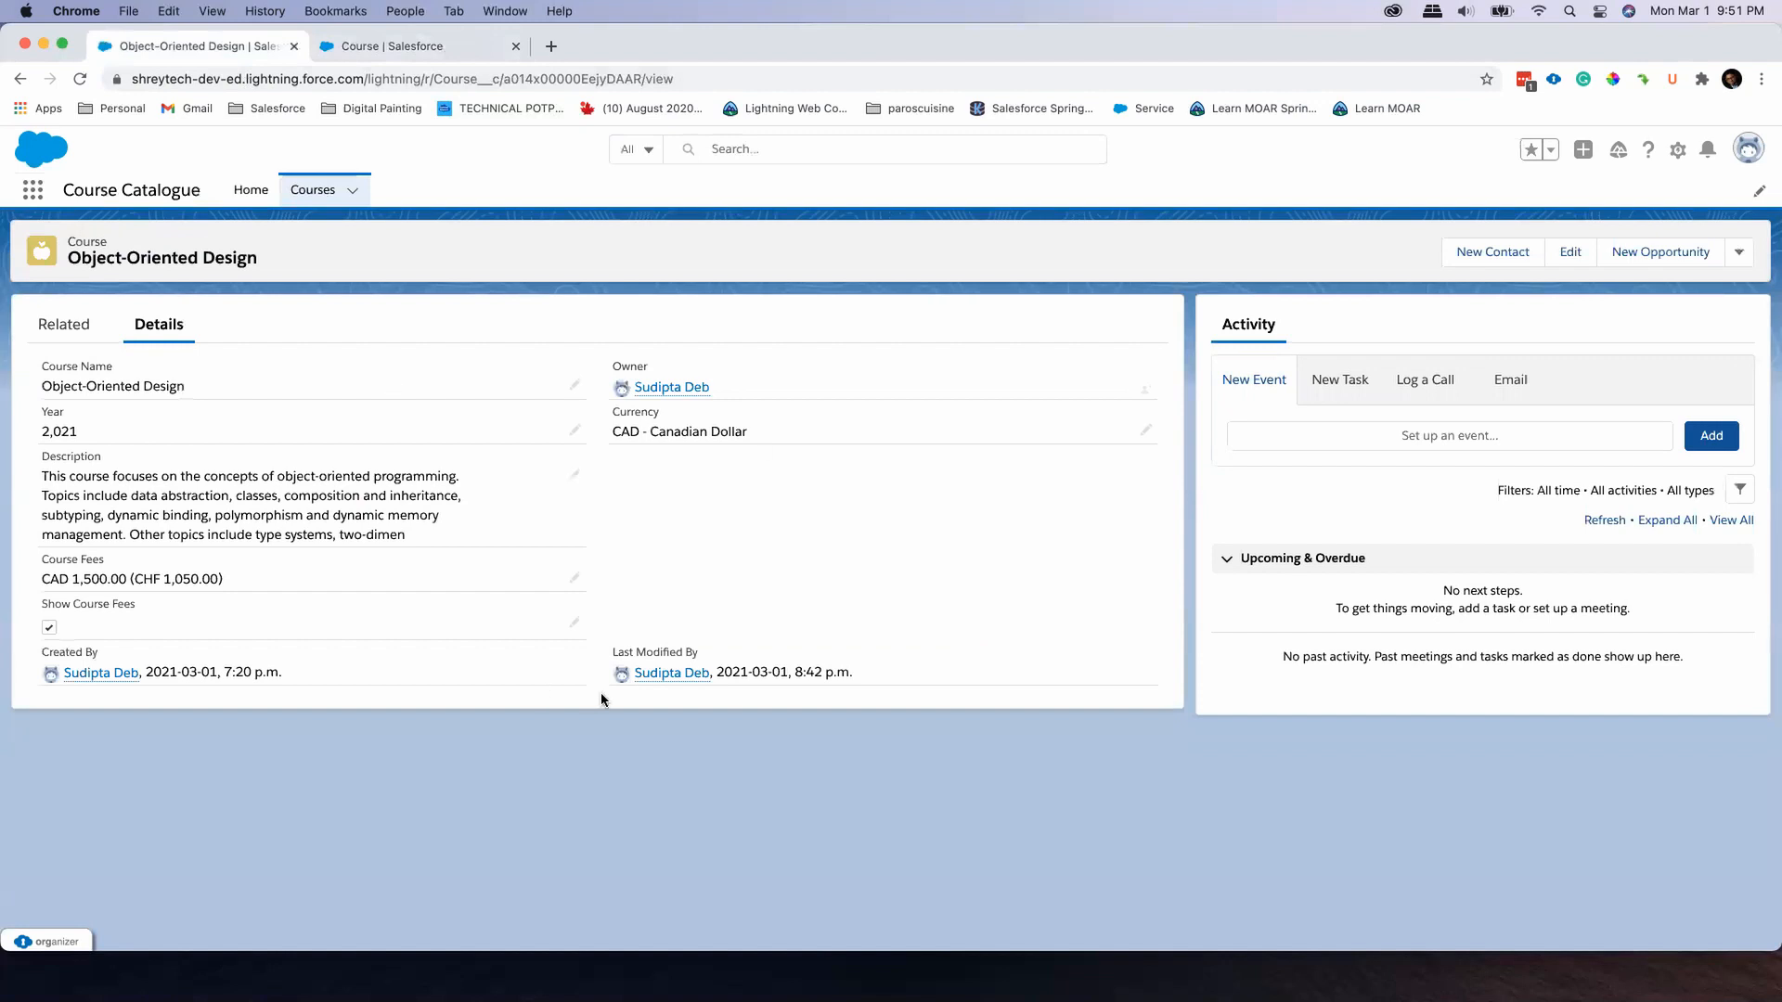
click(1675, 156)
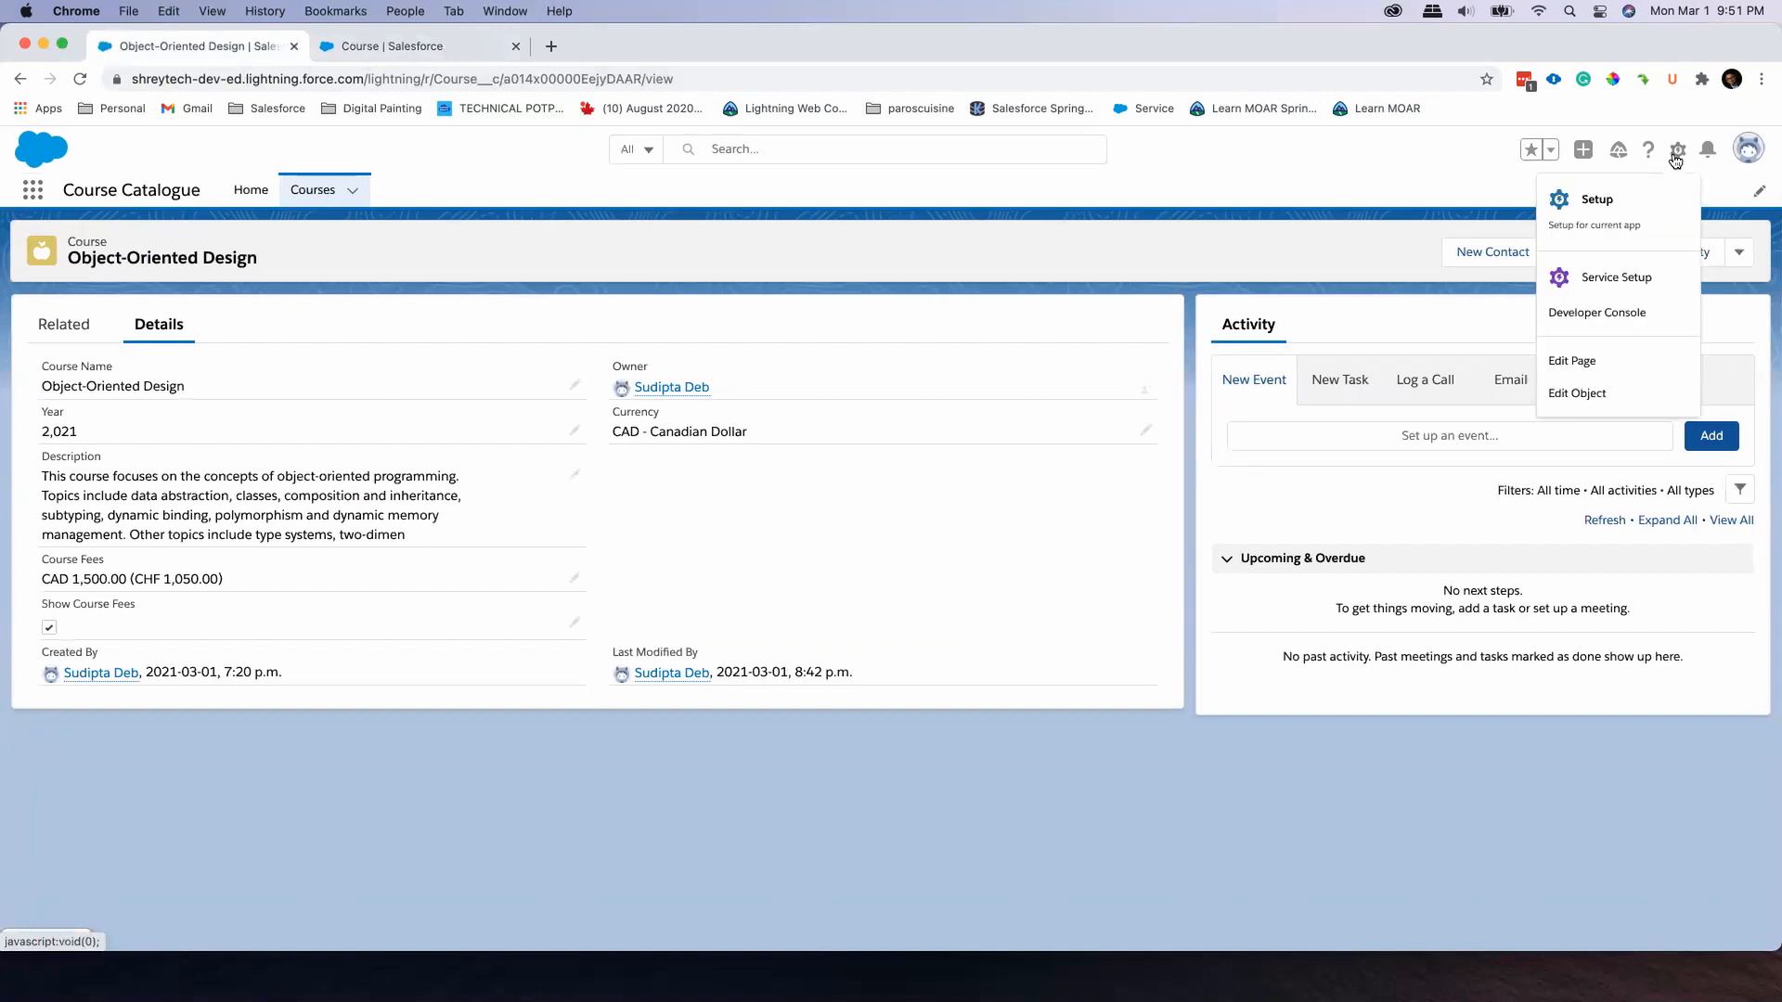
click(1603, 368)
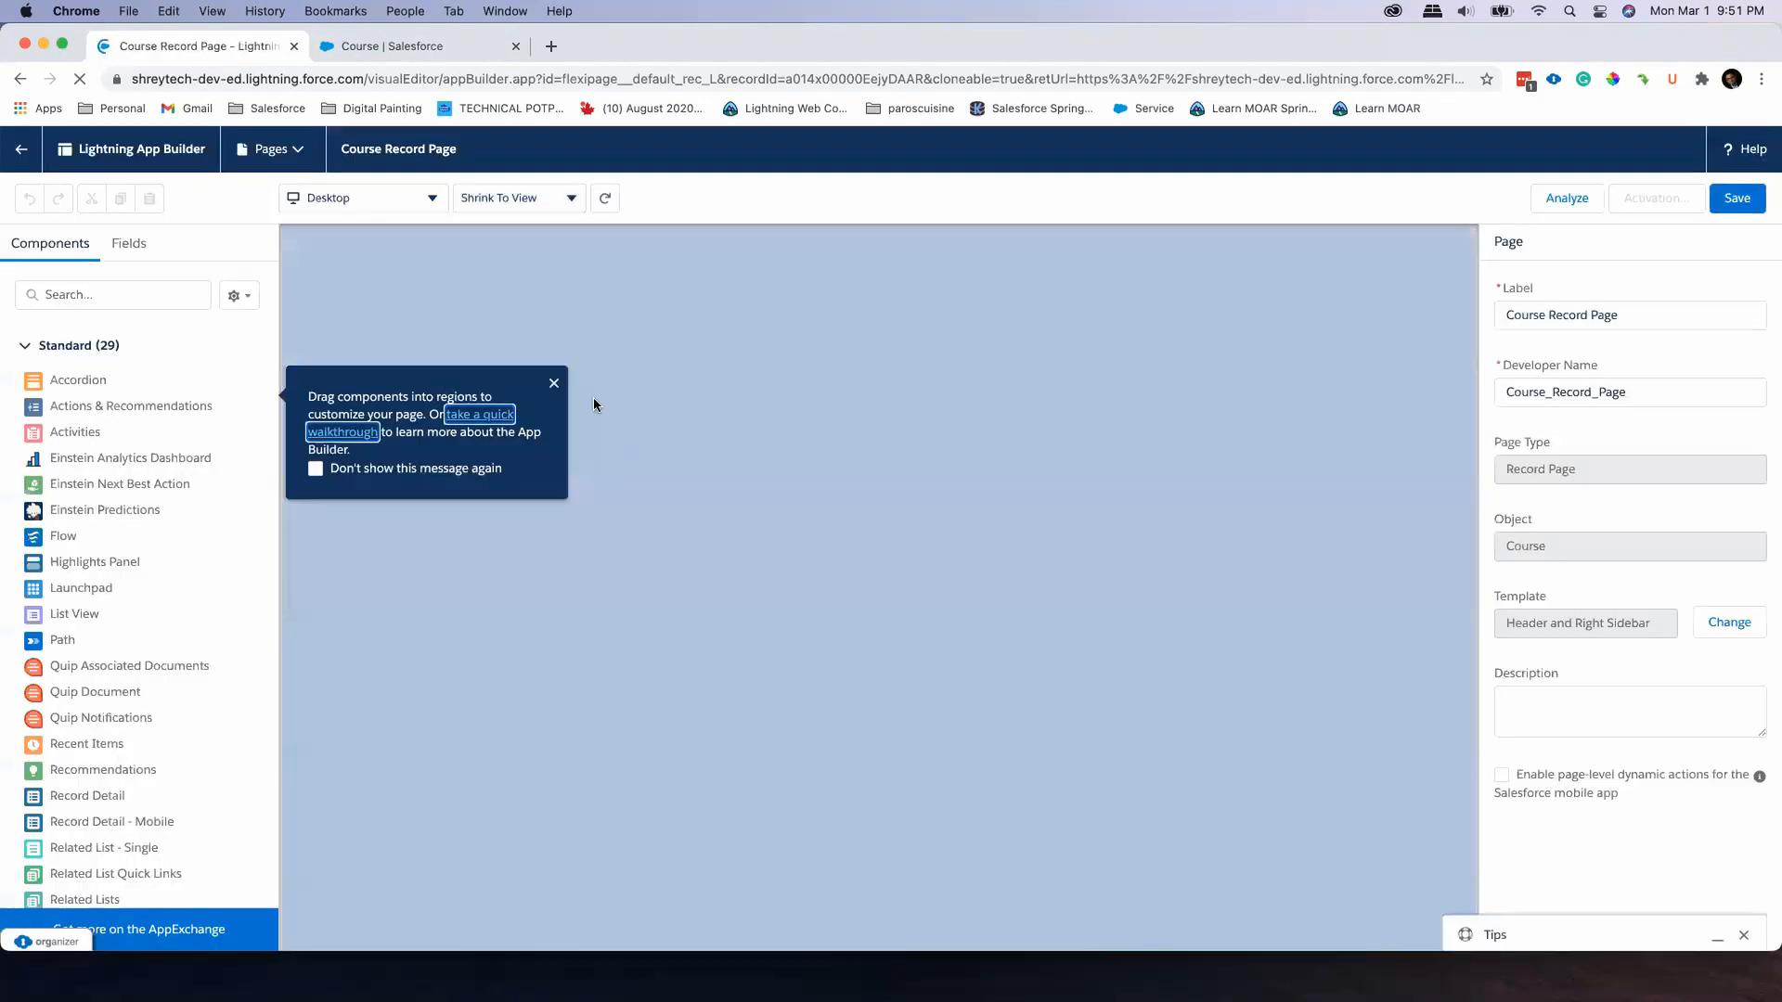
click(554, 383)
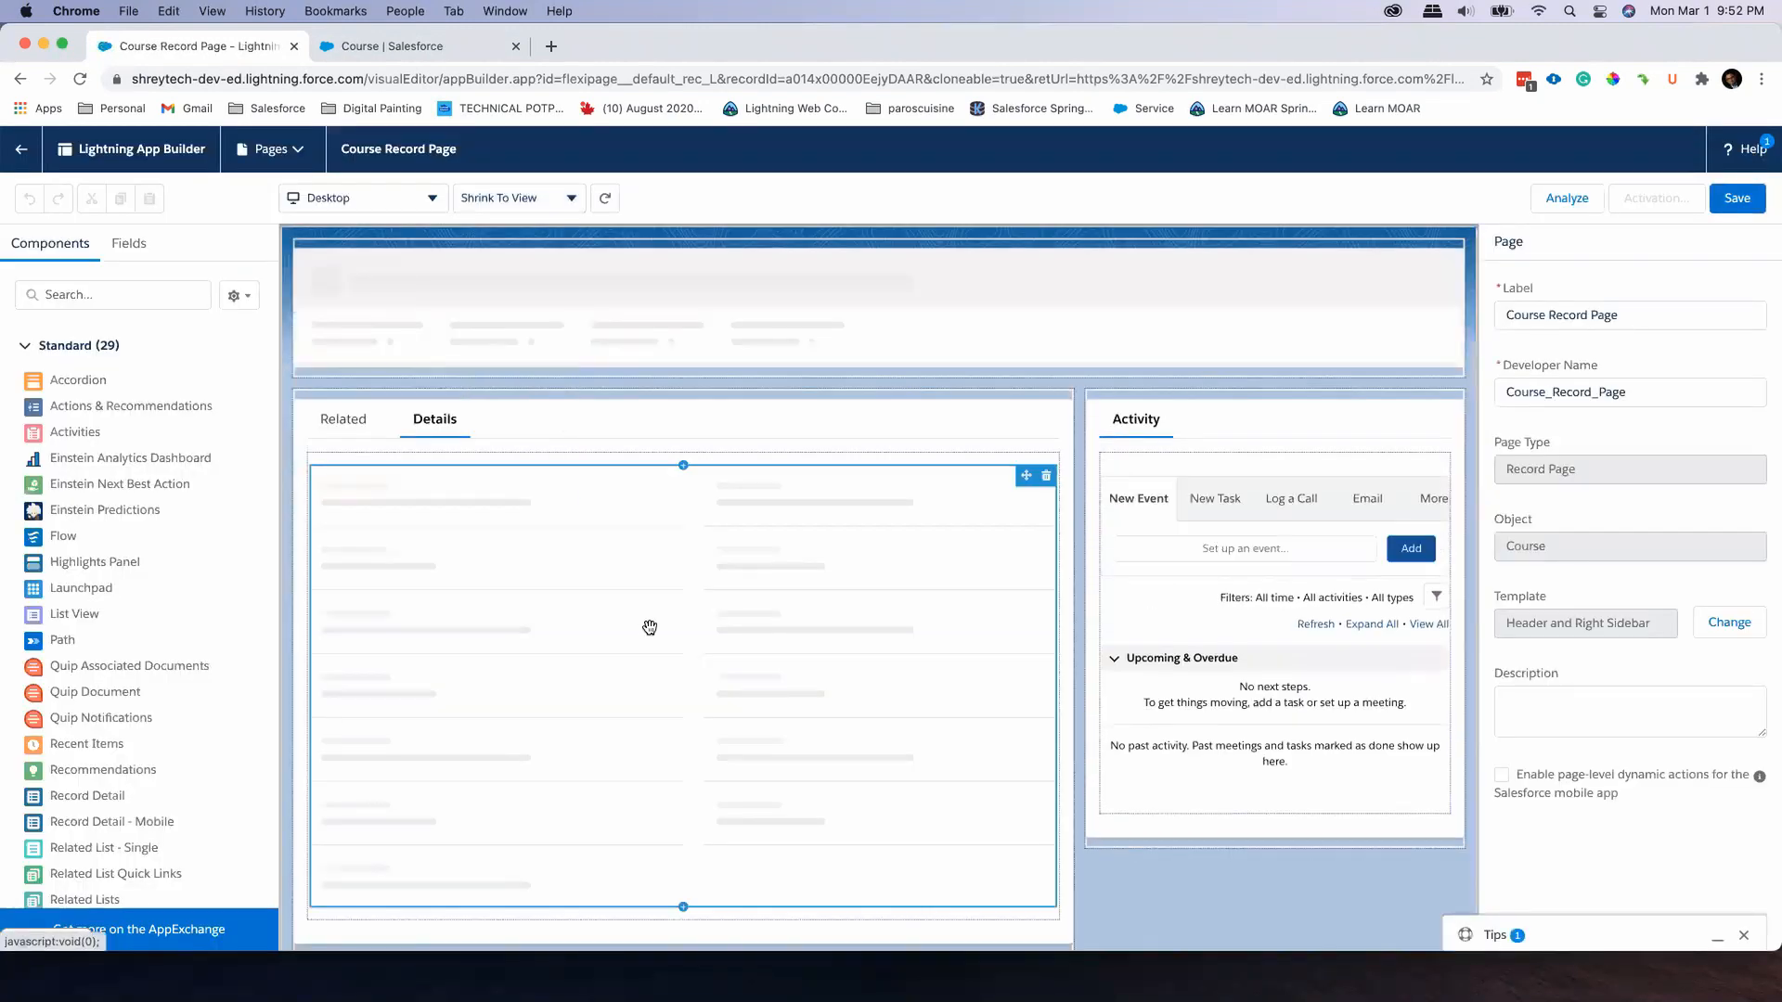
click(579, 529)
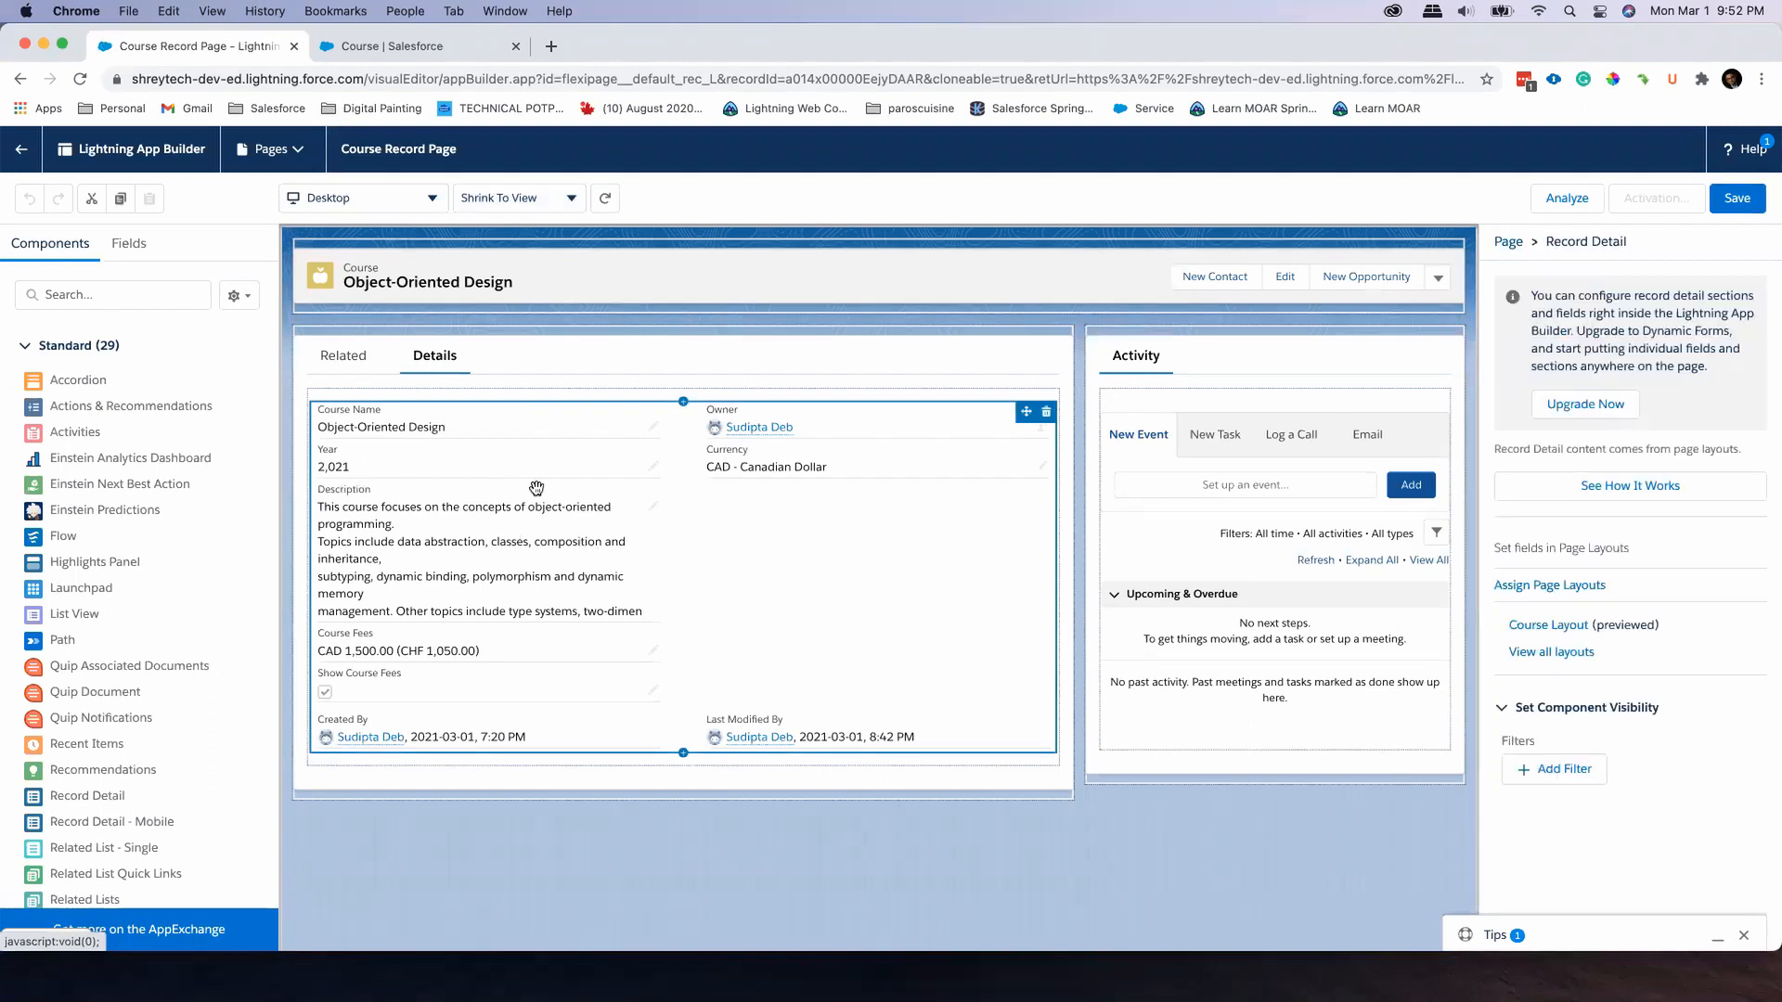
Compare the fields of the Course page layout with the Record Detail component on the Course Record Page
click(422, 45)
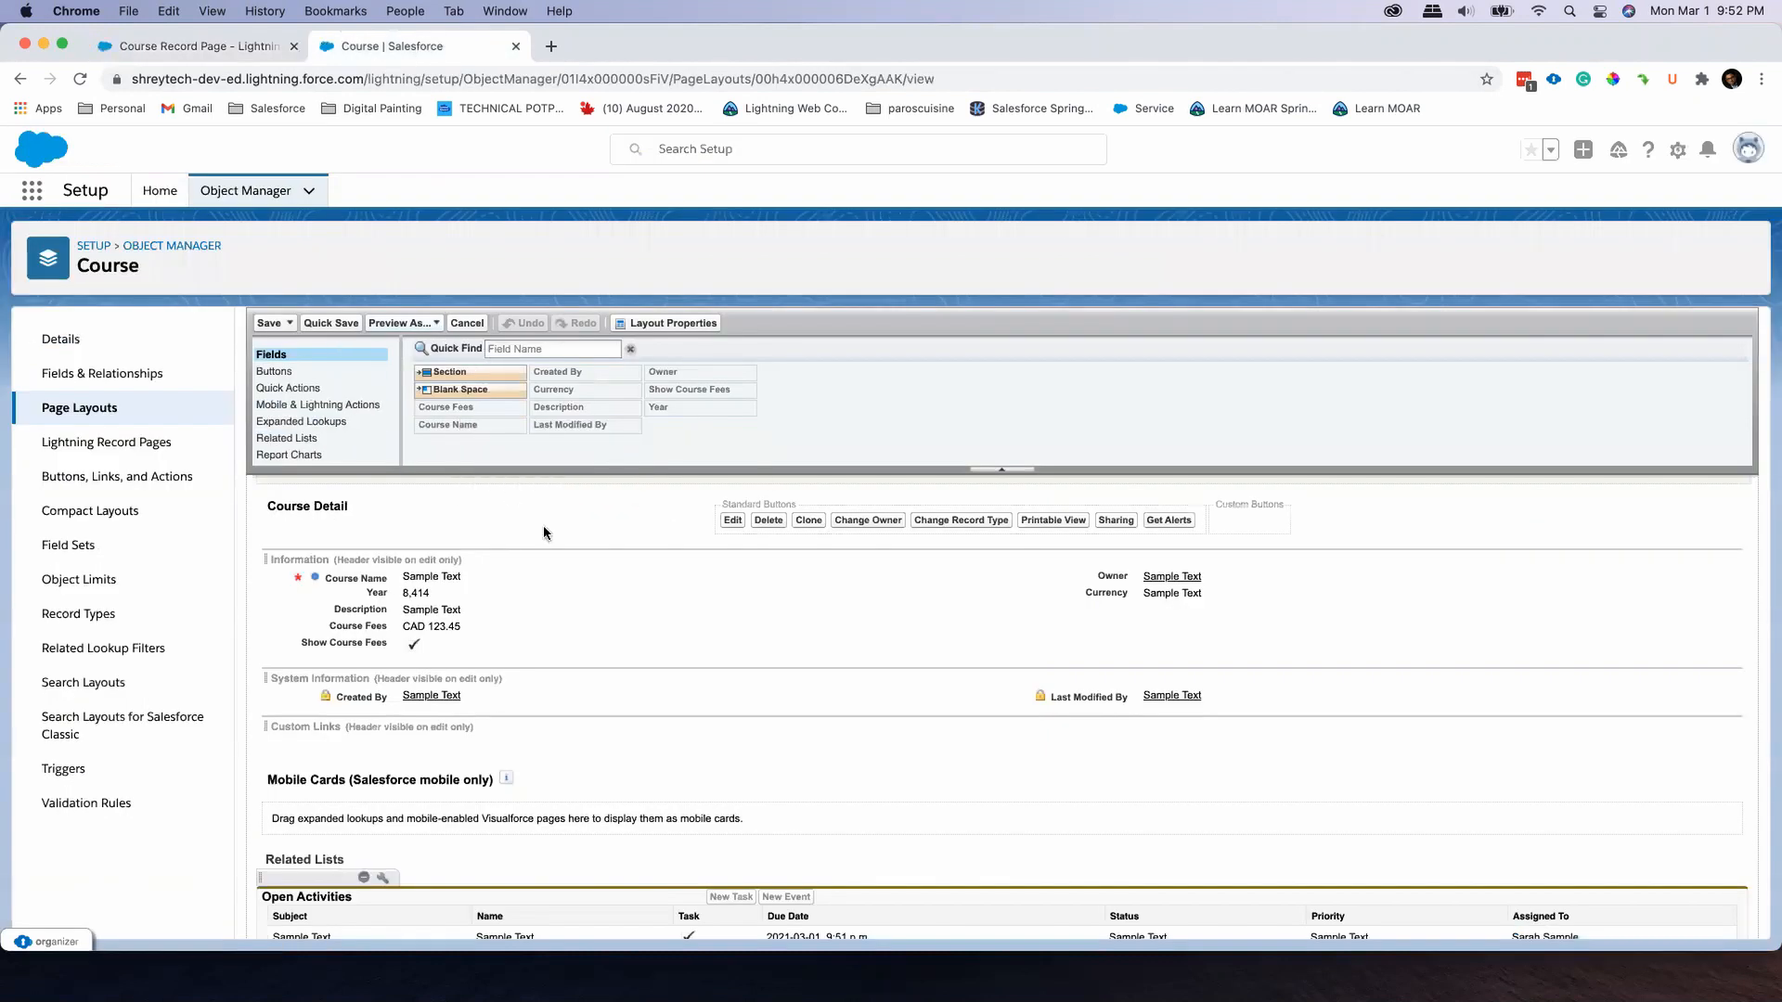
click(258, 47)
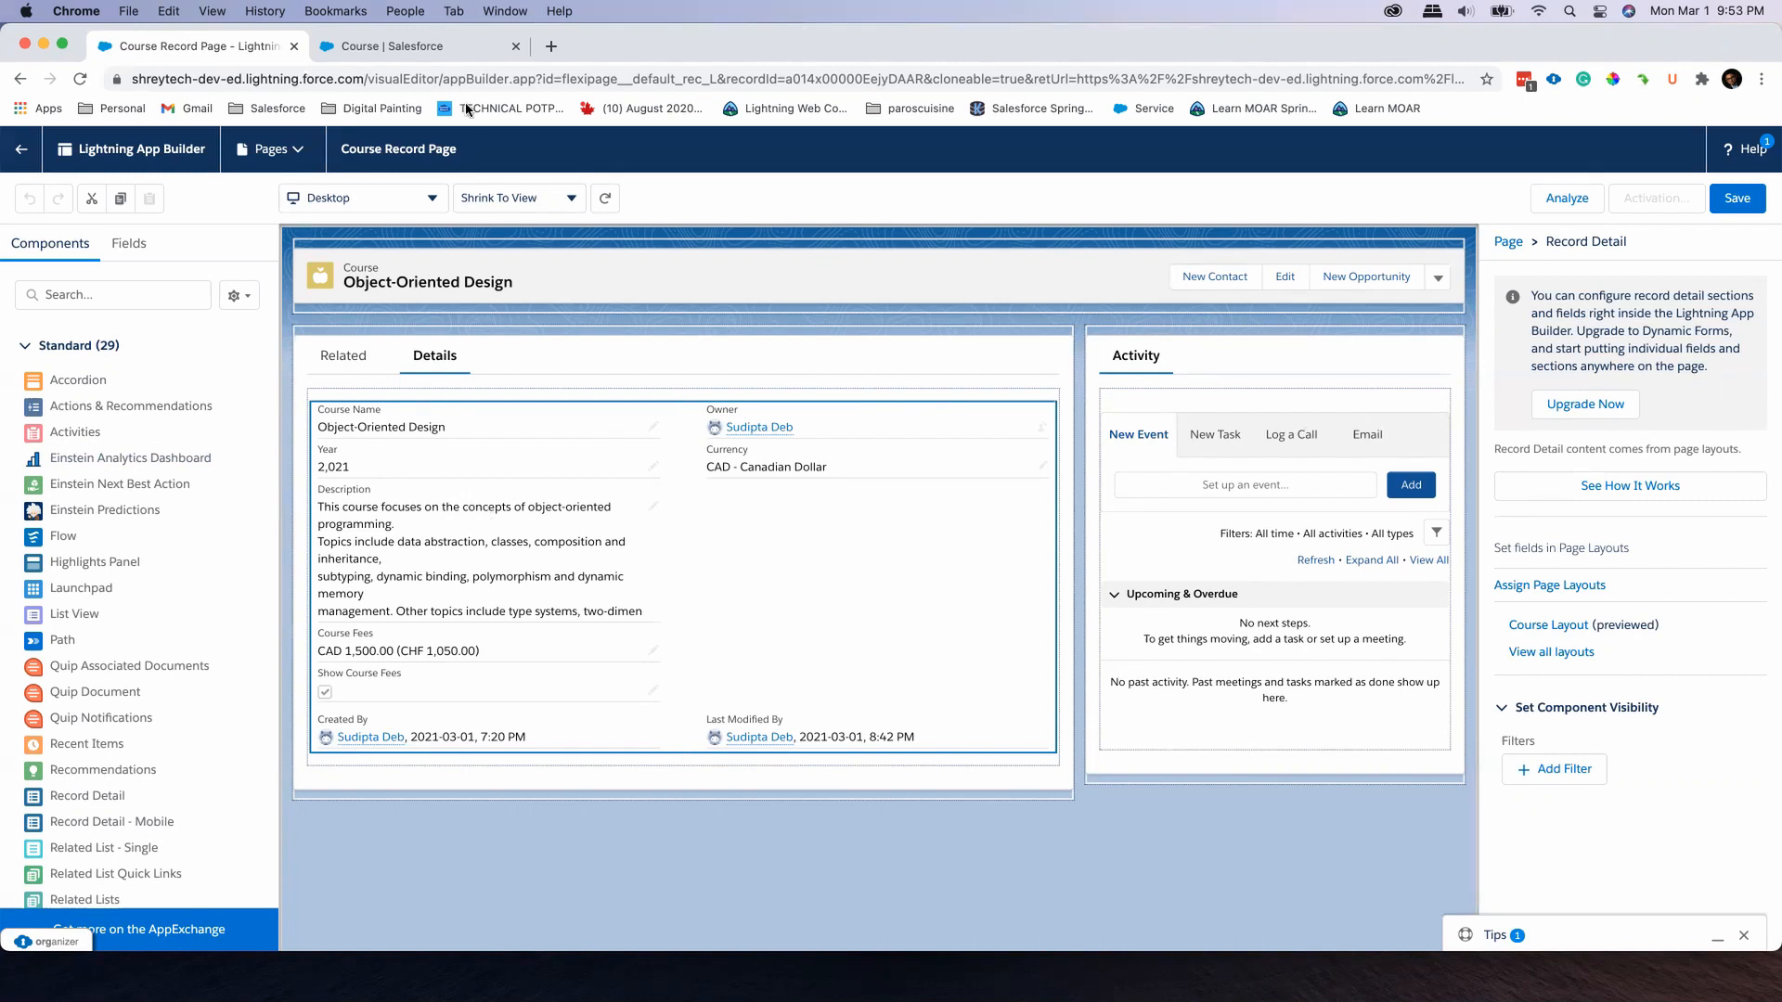
click(450, 50)
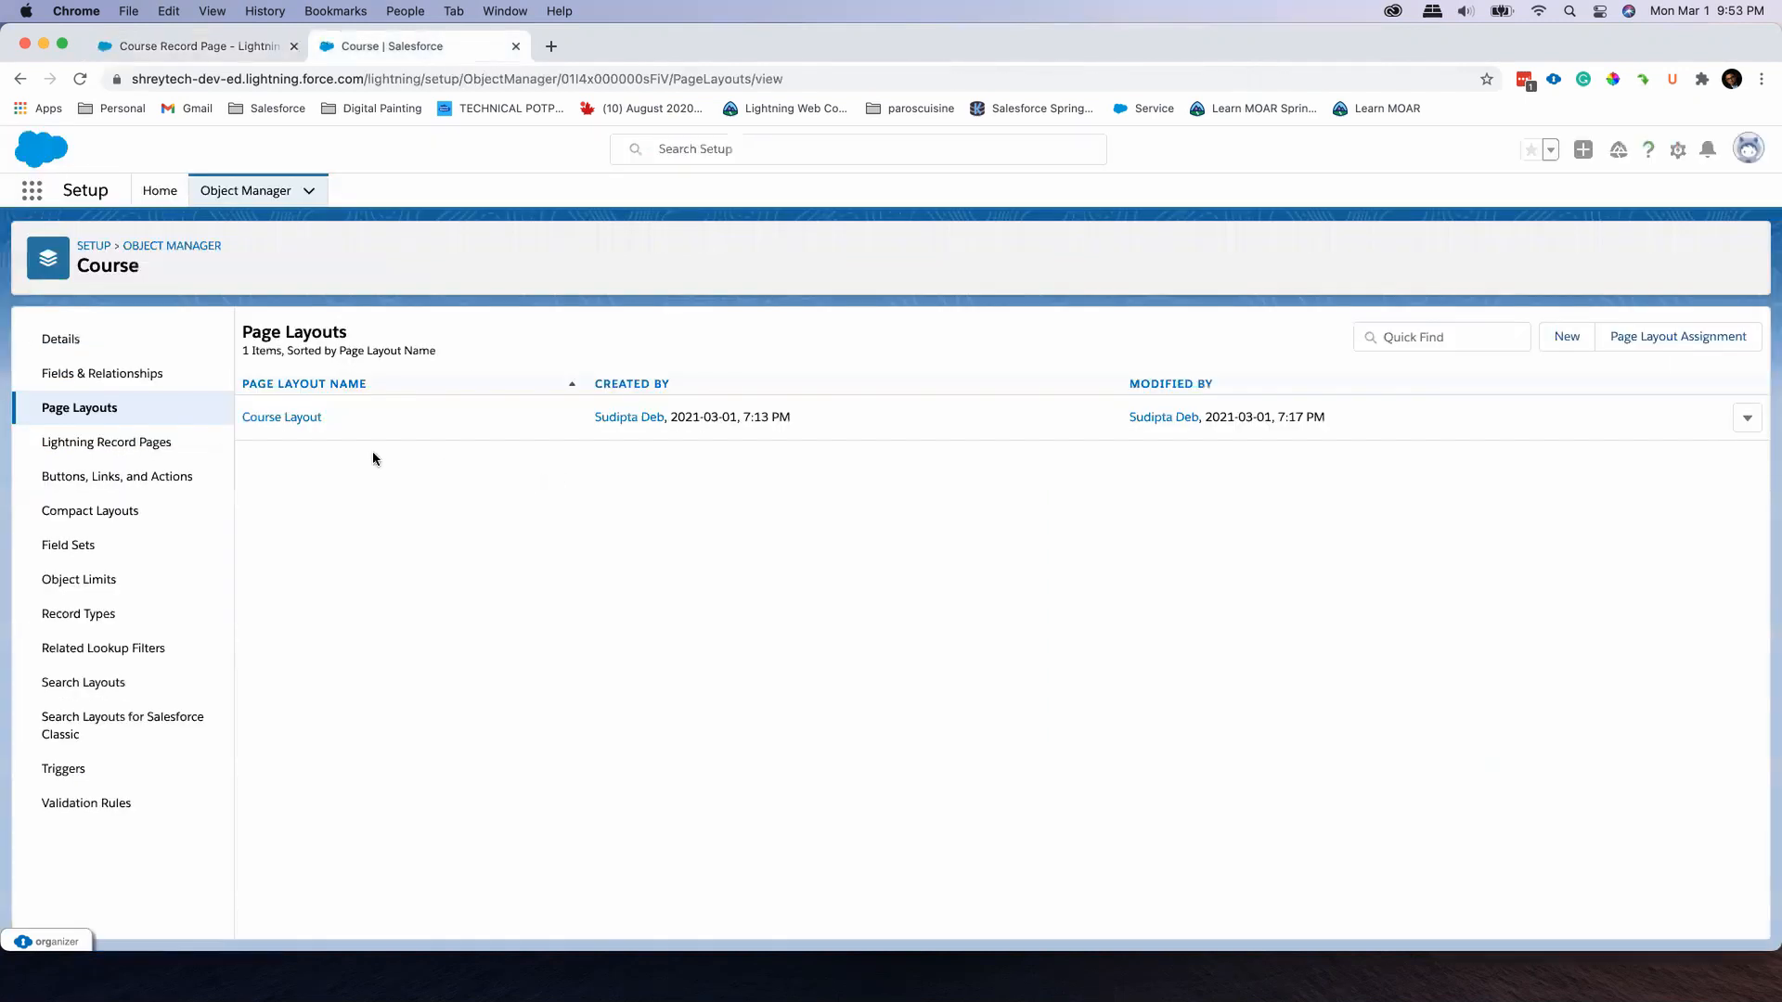
click(237, 53)
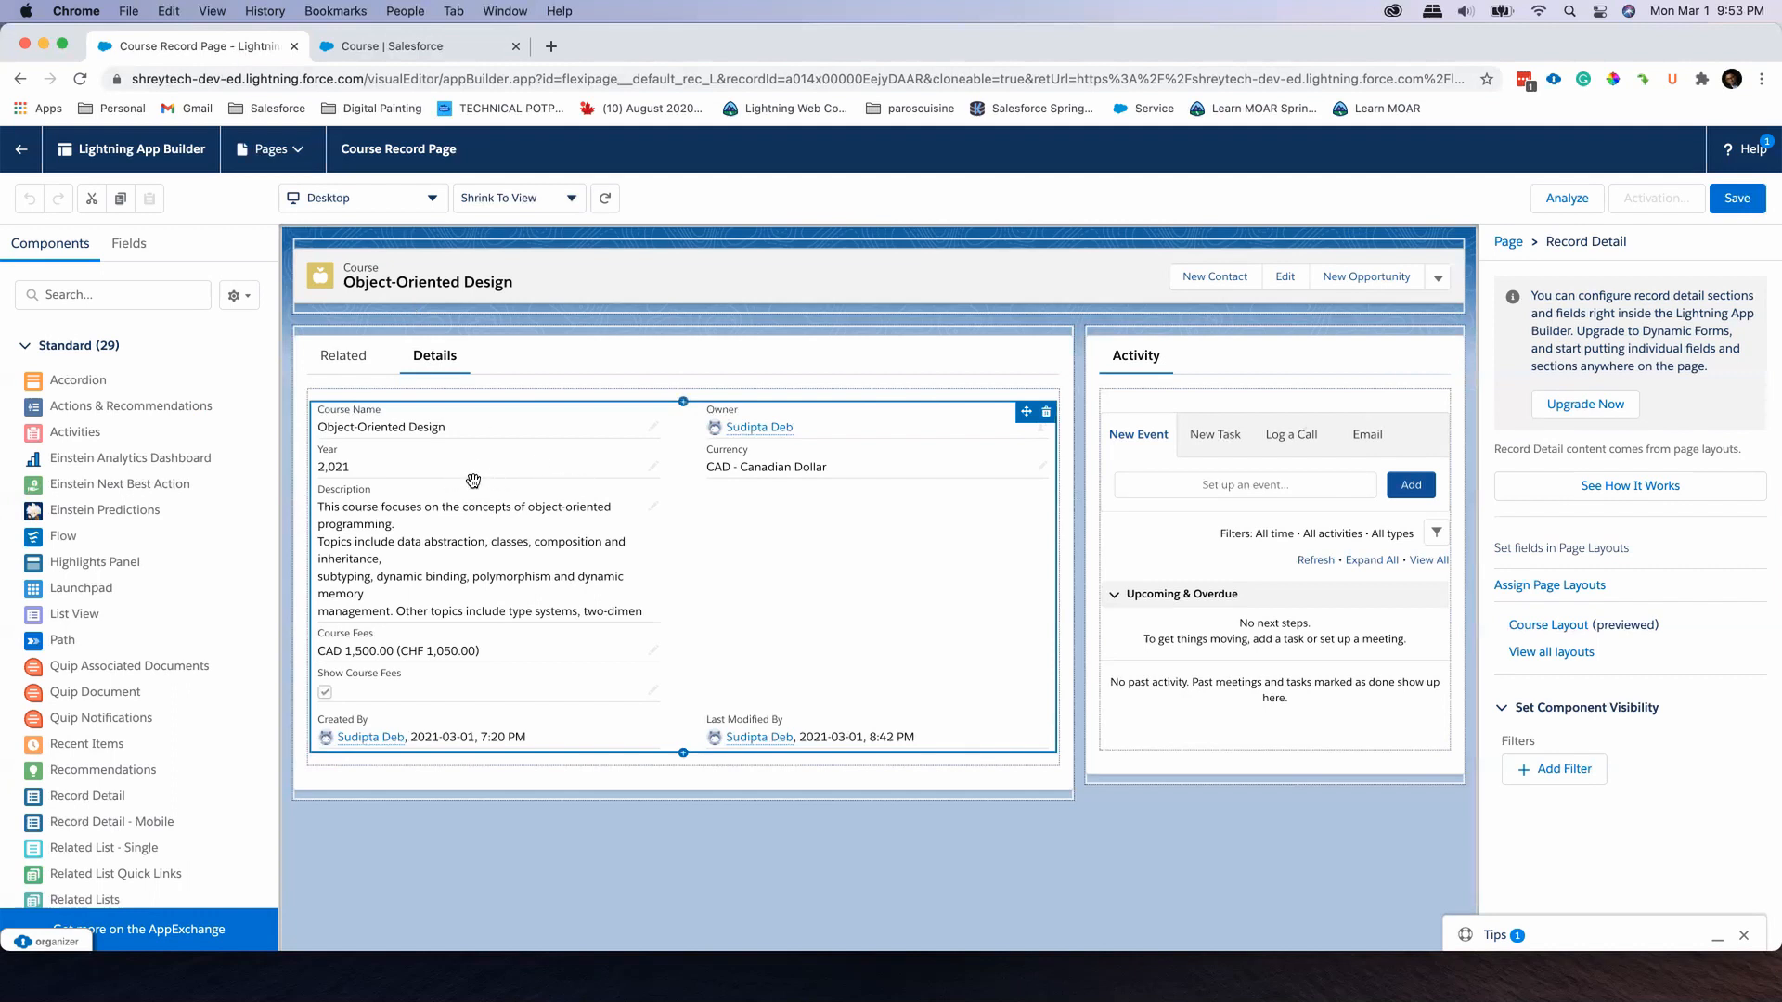
Find the Course object in Object Manager and review its fields and relationships
click(404, 51)
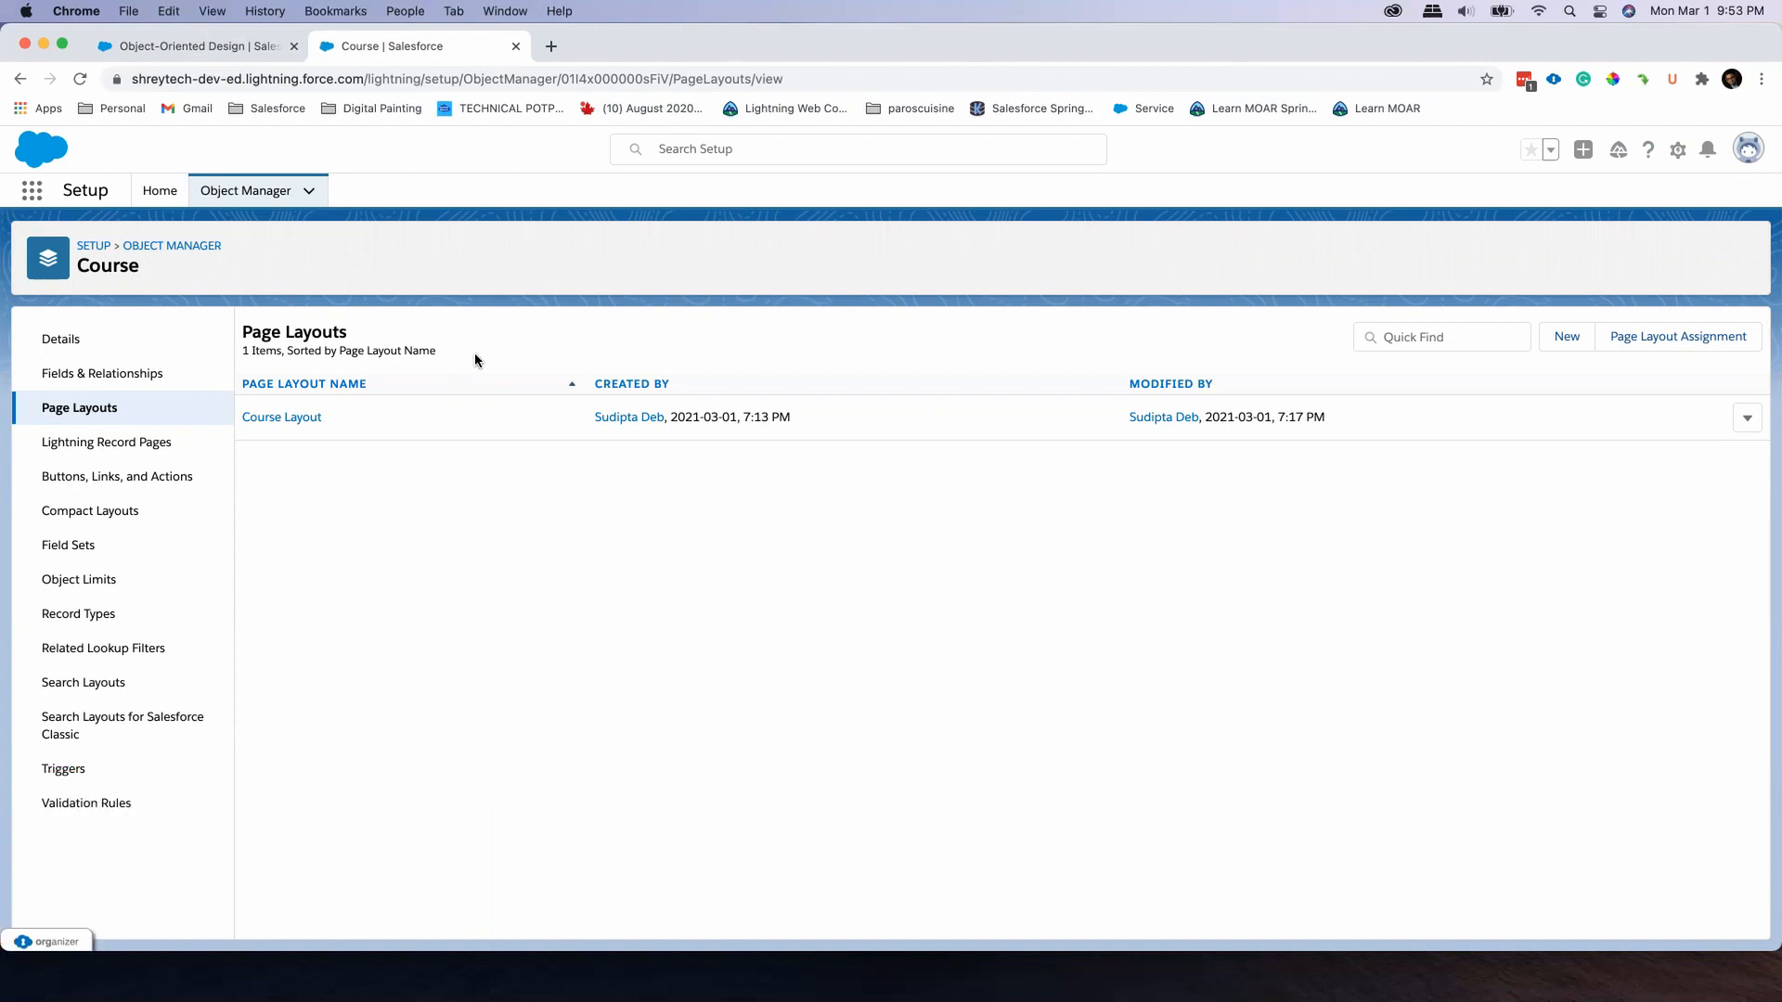
click(252, 191)
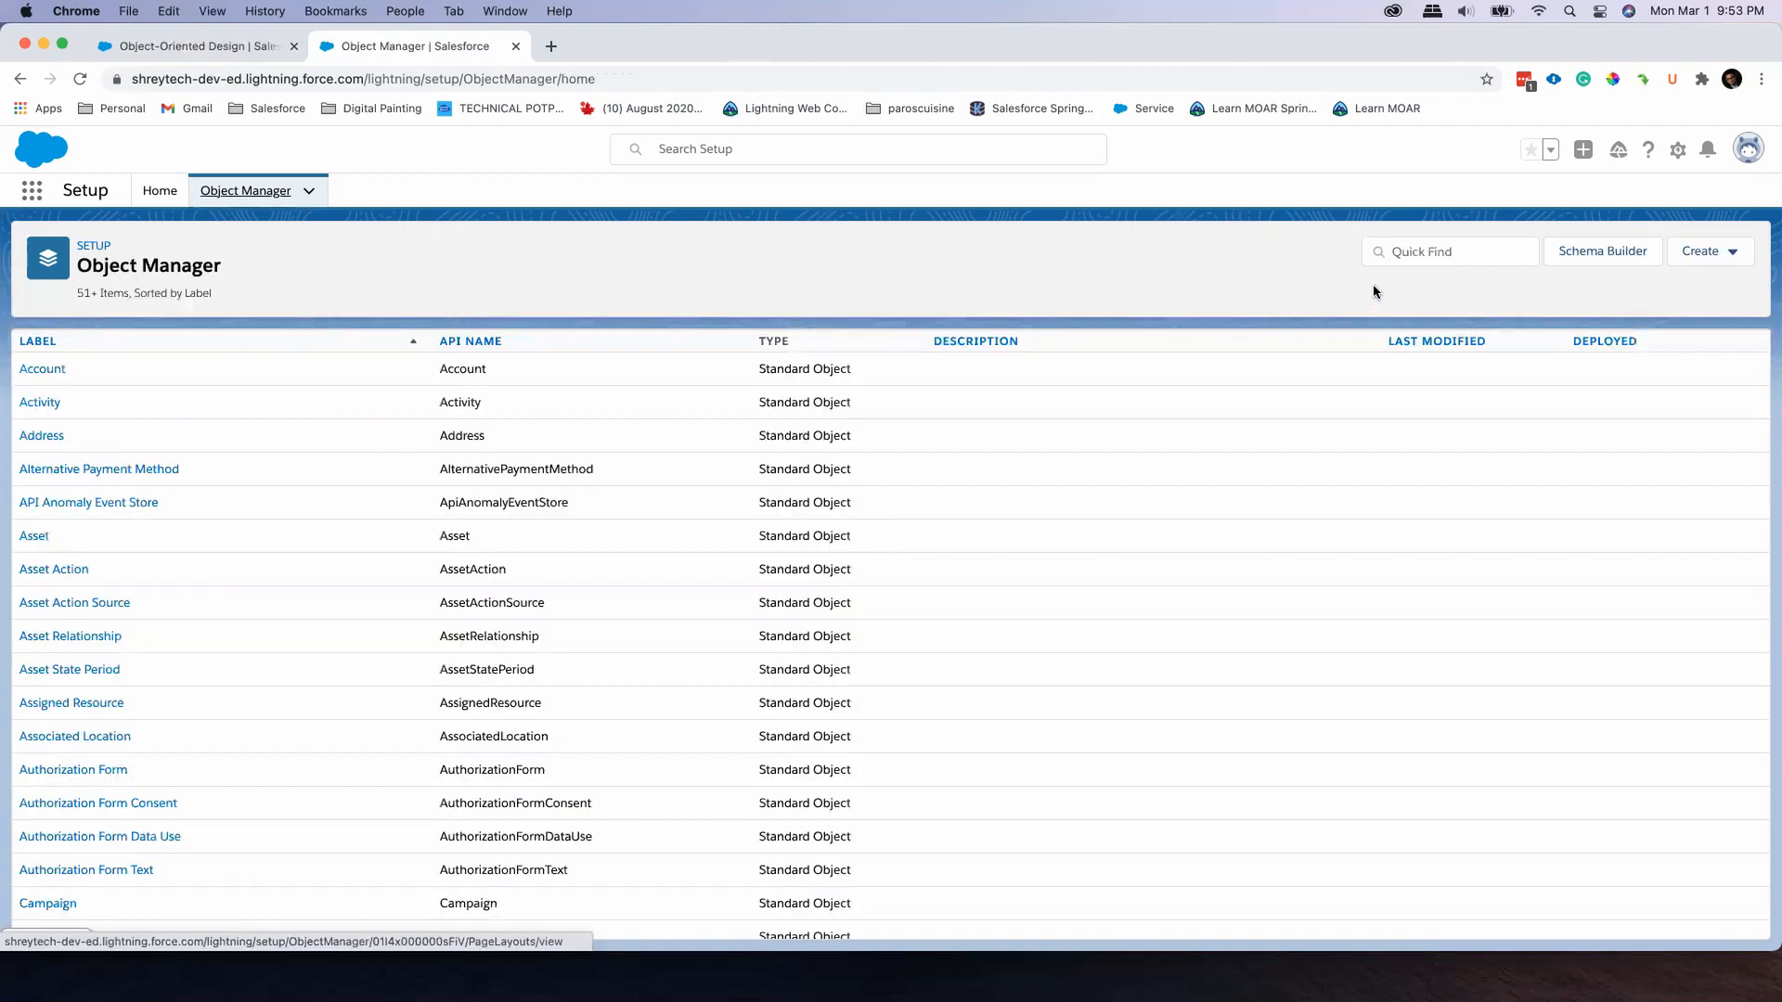
click(1430, 256)
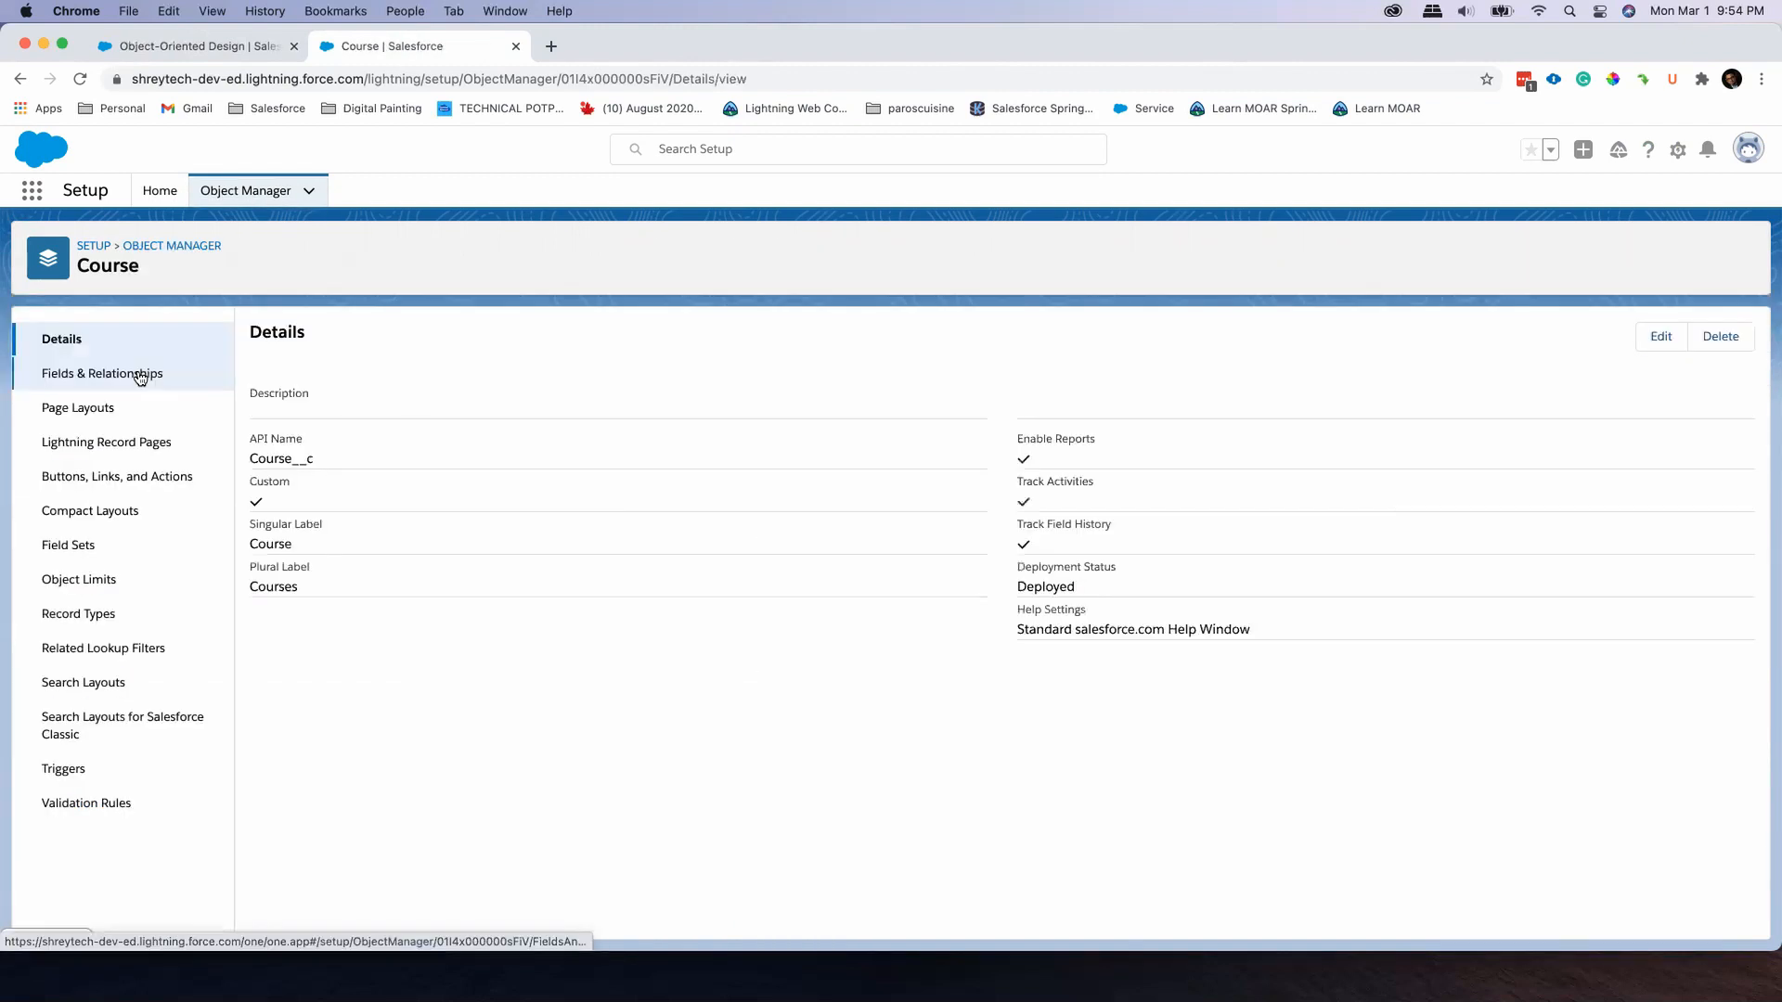
click(137, 373)
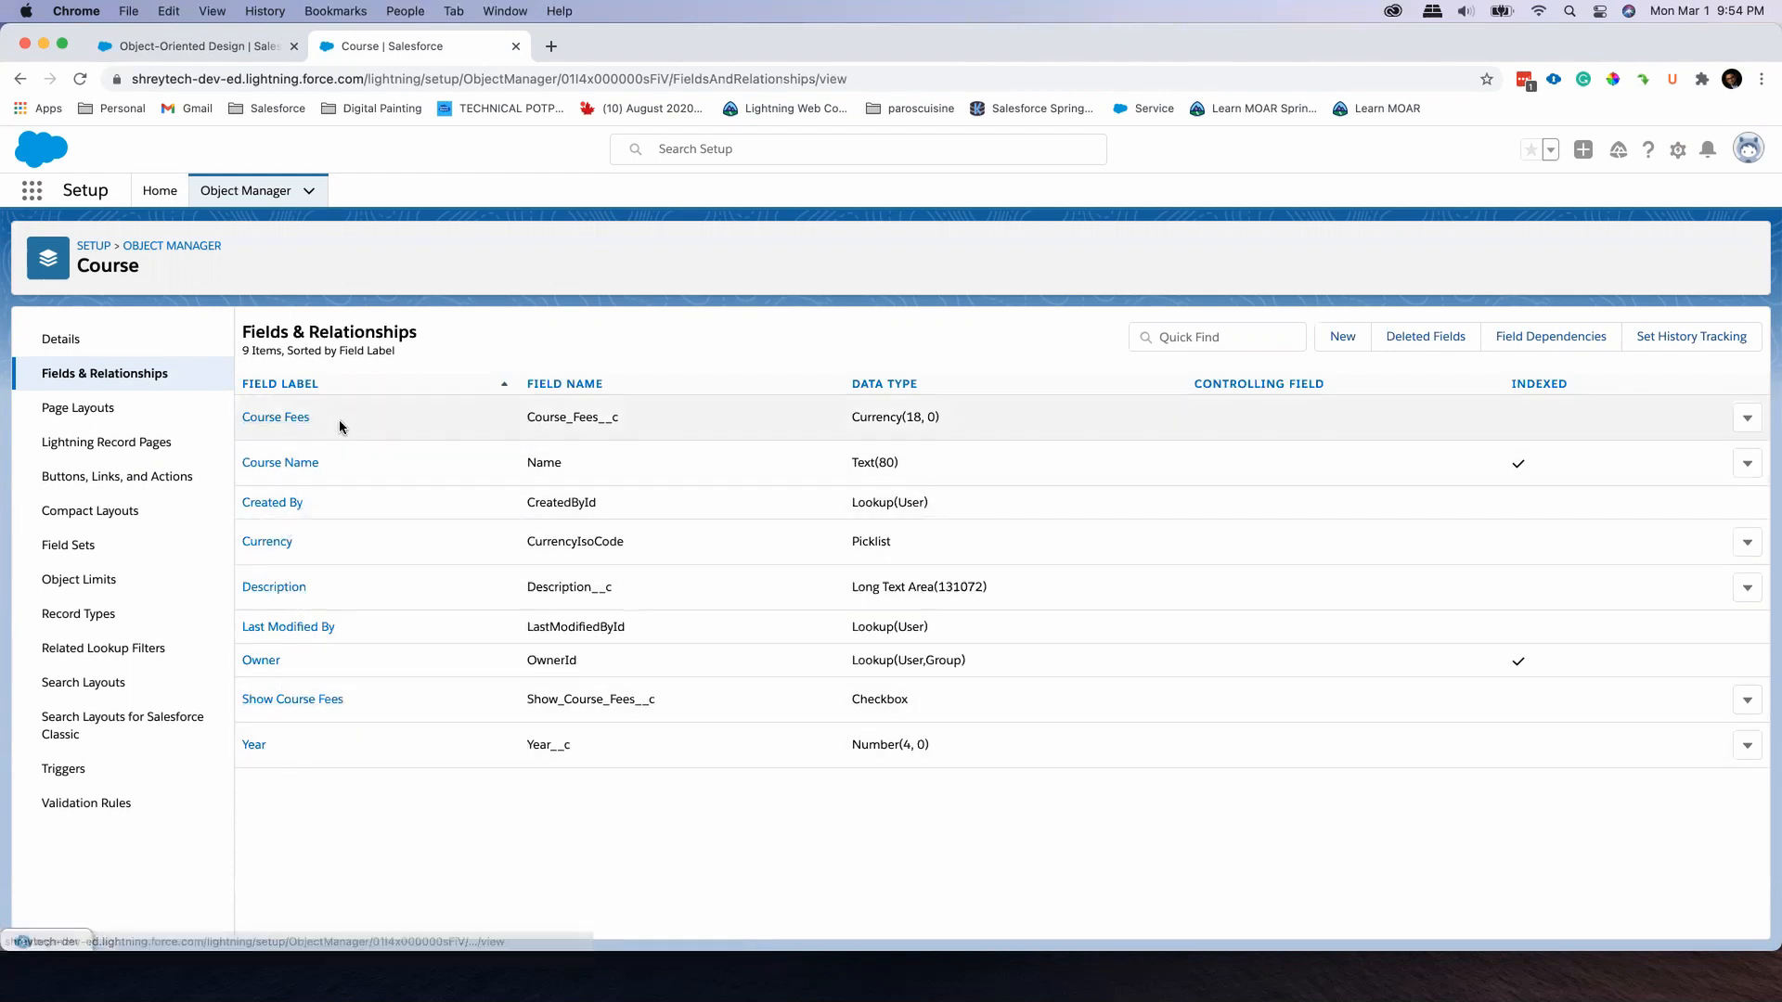
Edit the Course Record Page from the Object-Oriented Design record and select the Record Detail component in the Details tab
click(240, 49)
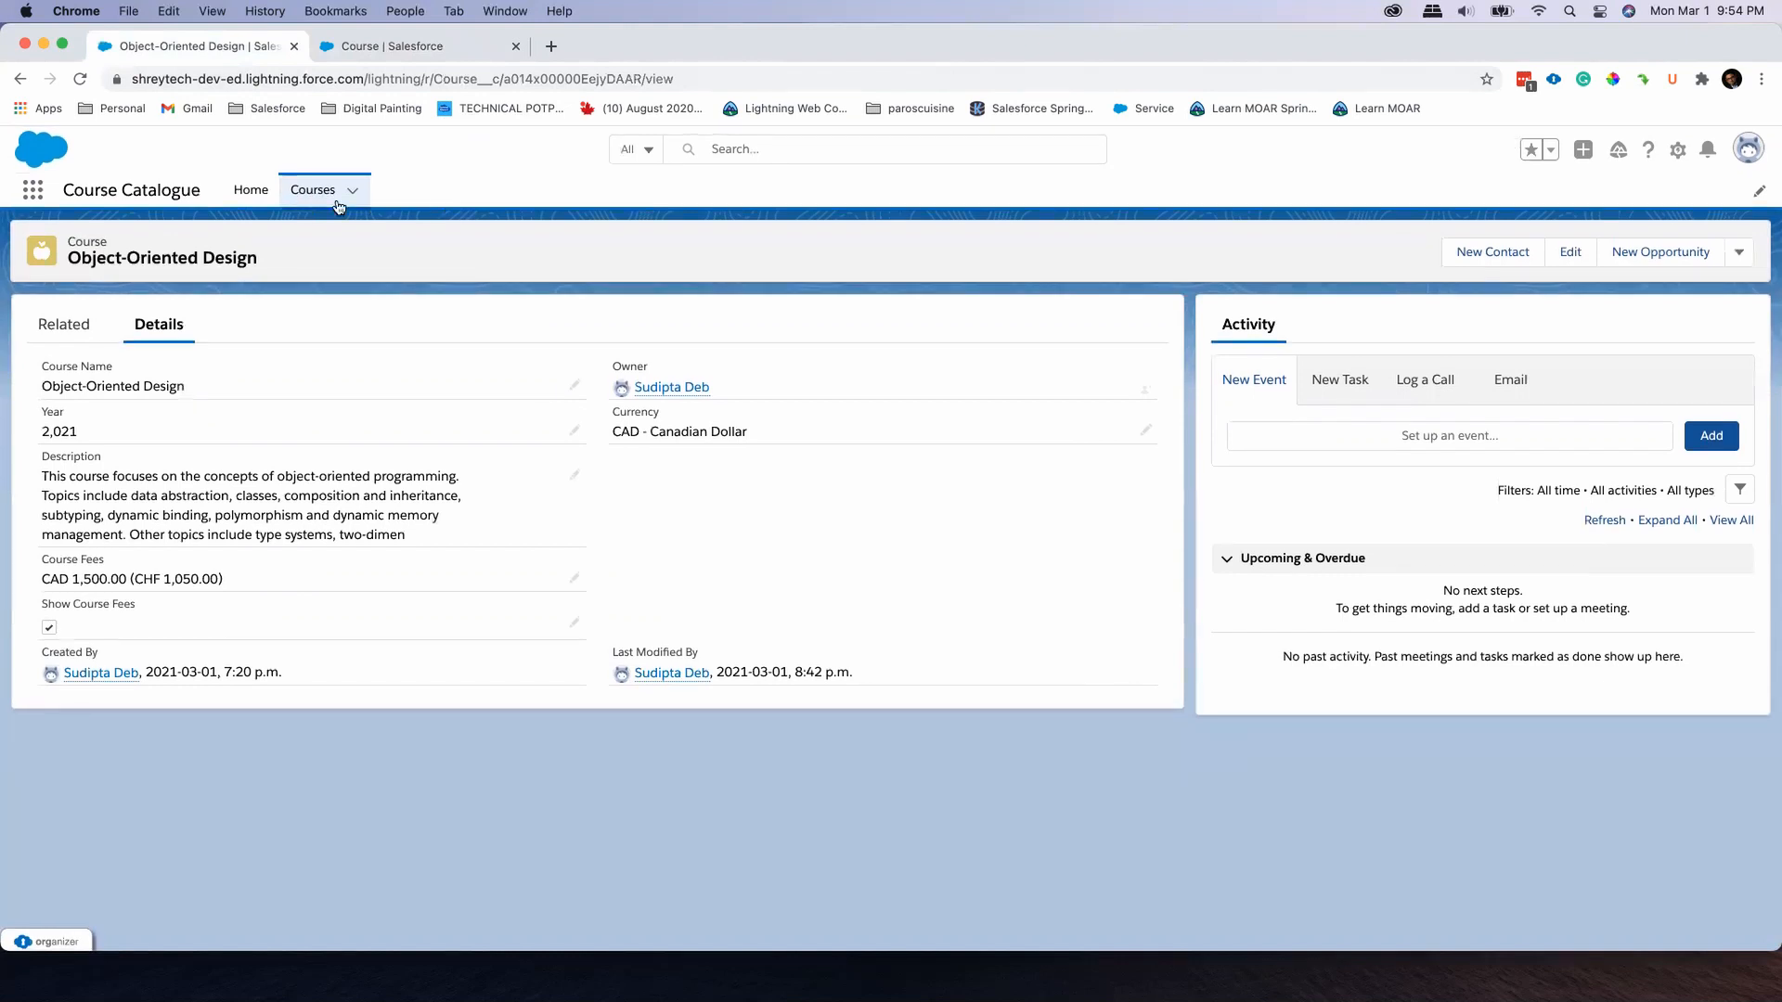
click(1677, 154)
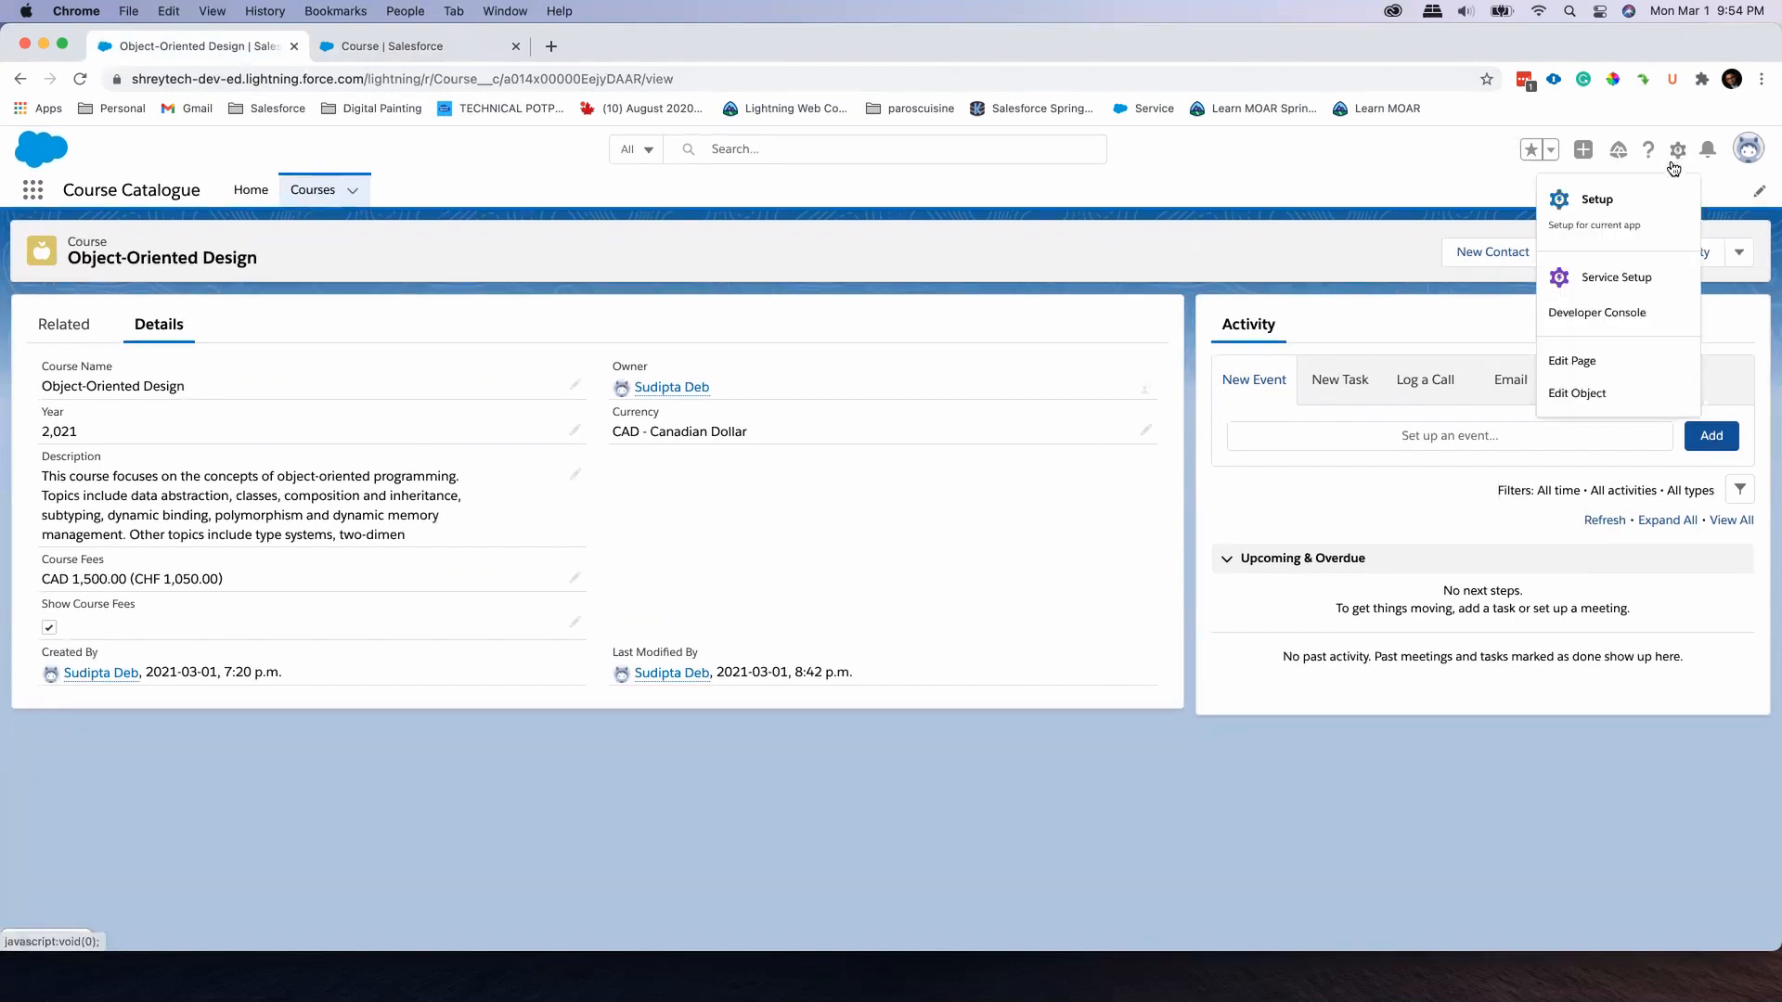
click(1628, 367)
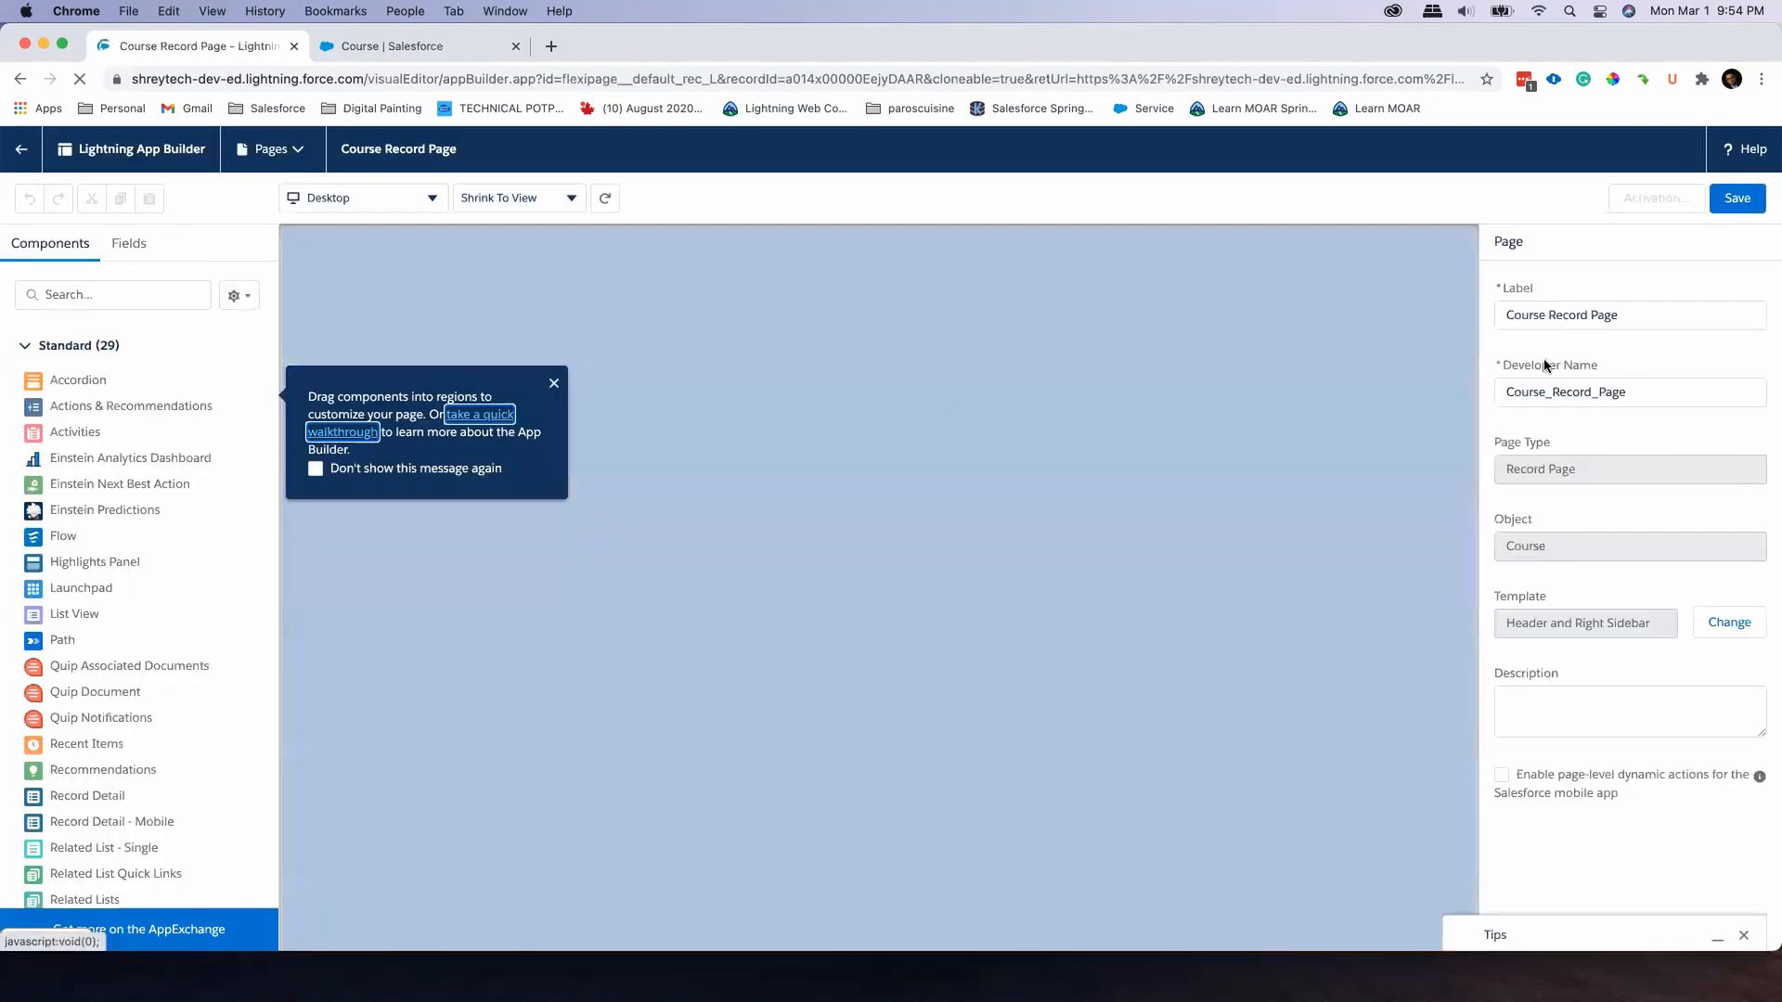
click(554, 384)
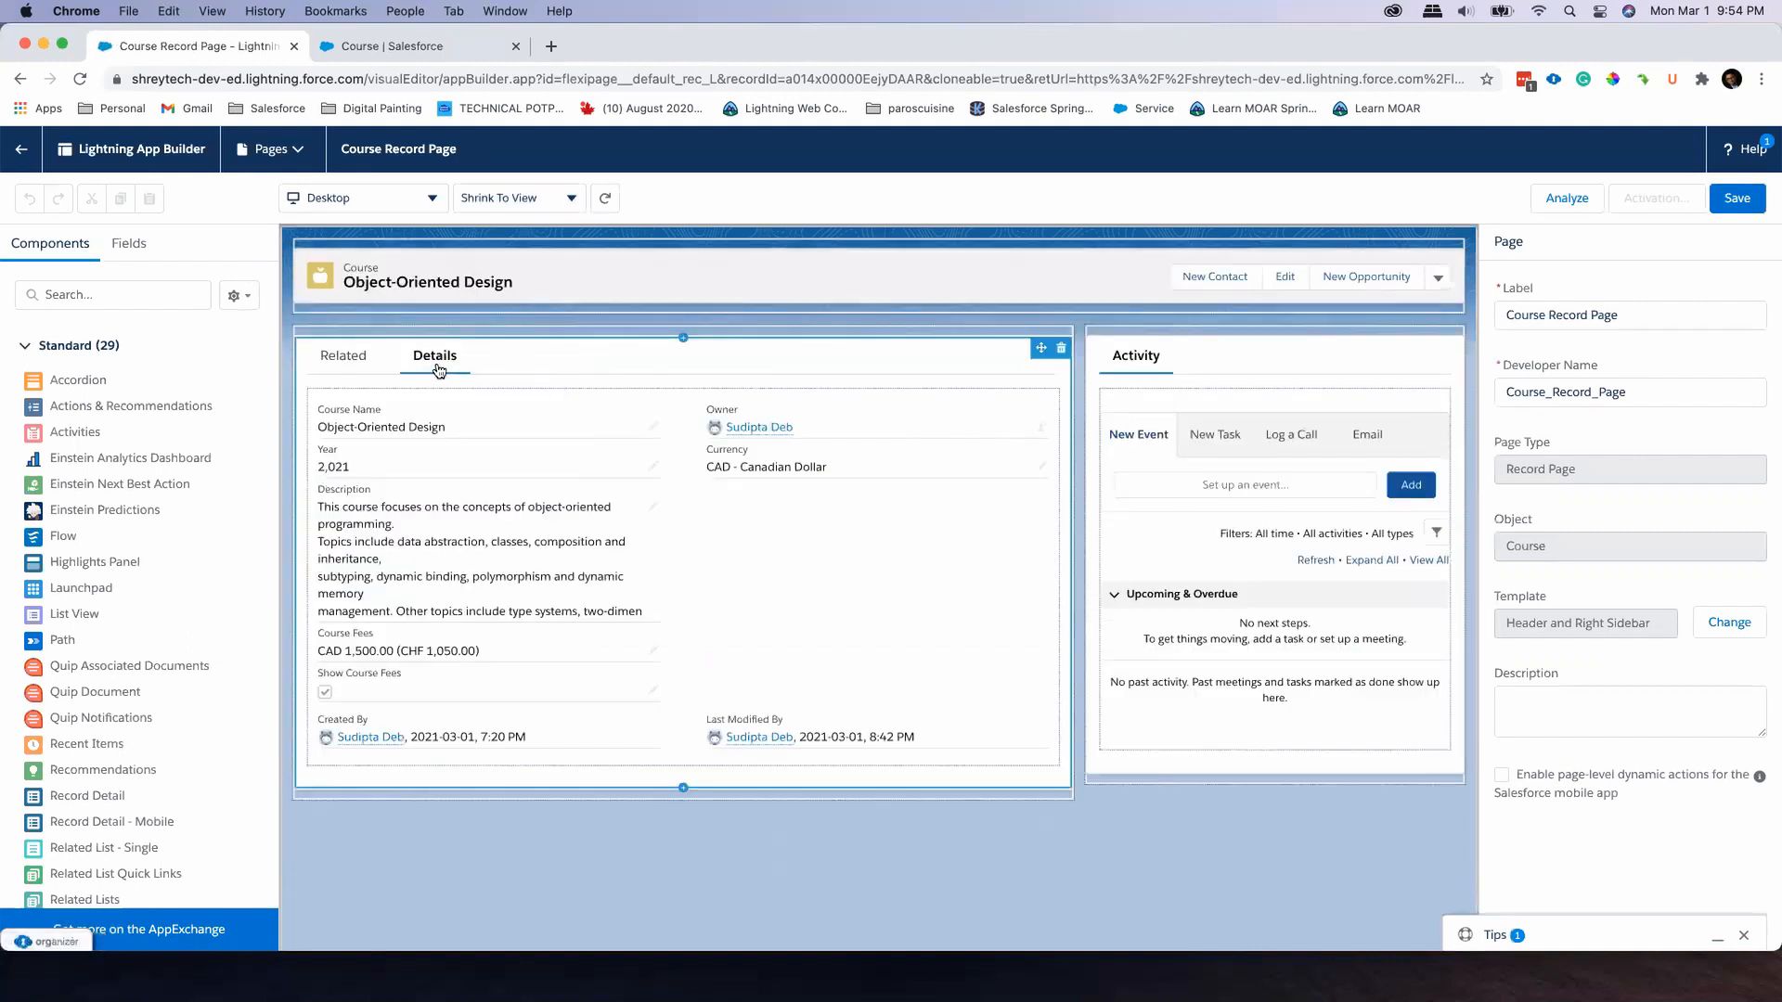
click(489, 464)
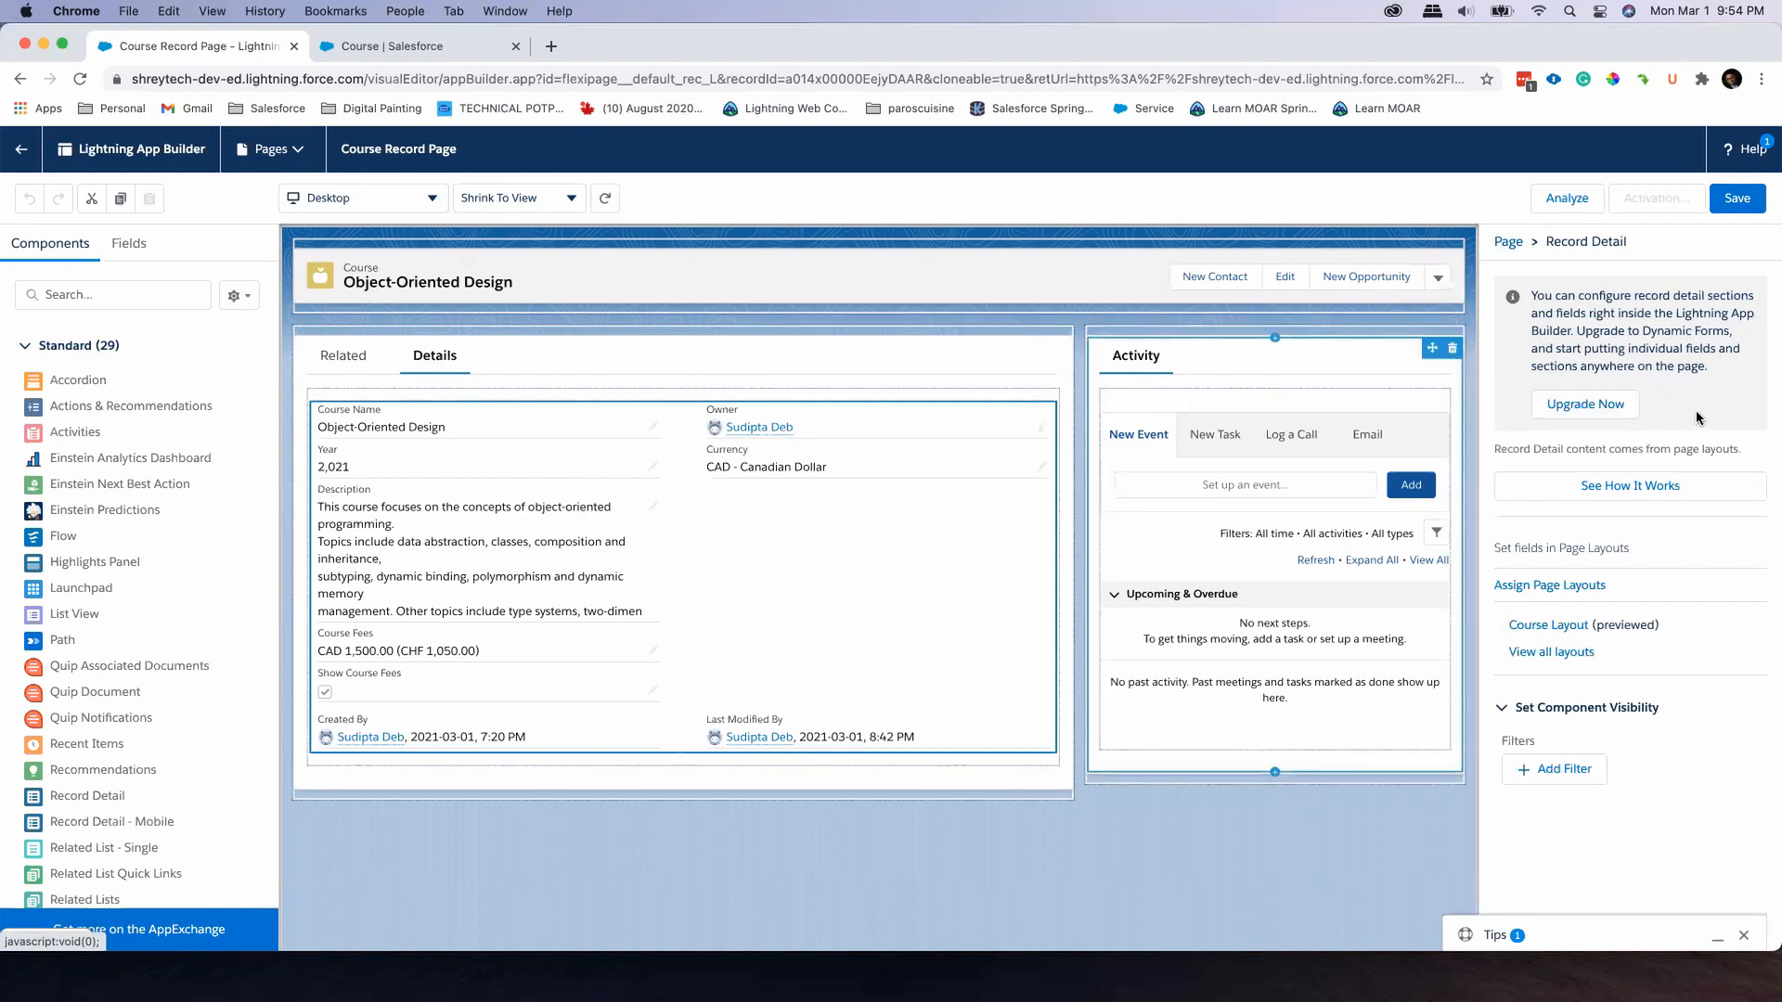
Upgrade the record detail to Dynamic Forms, migrating the fields and sections of Course Layout into an Accordion component
click(1617, 405)
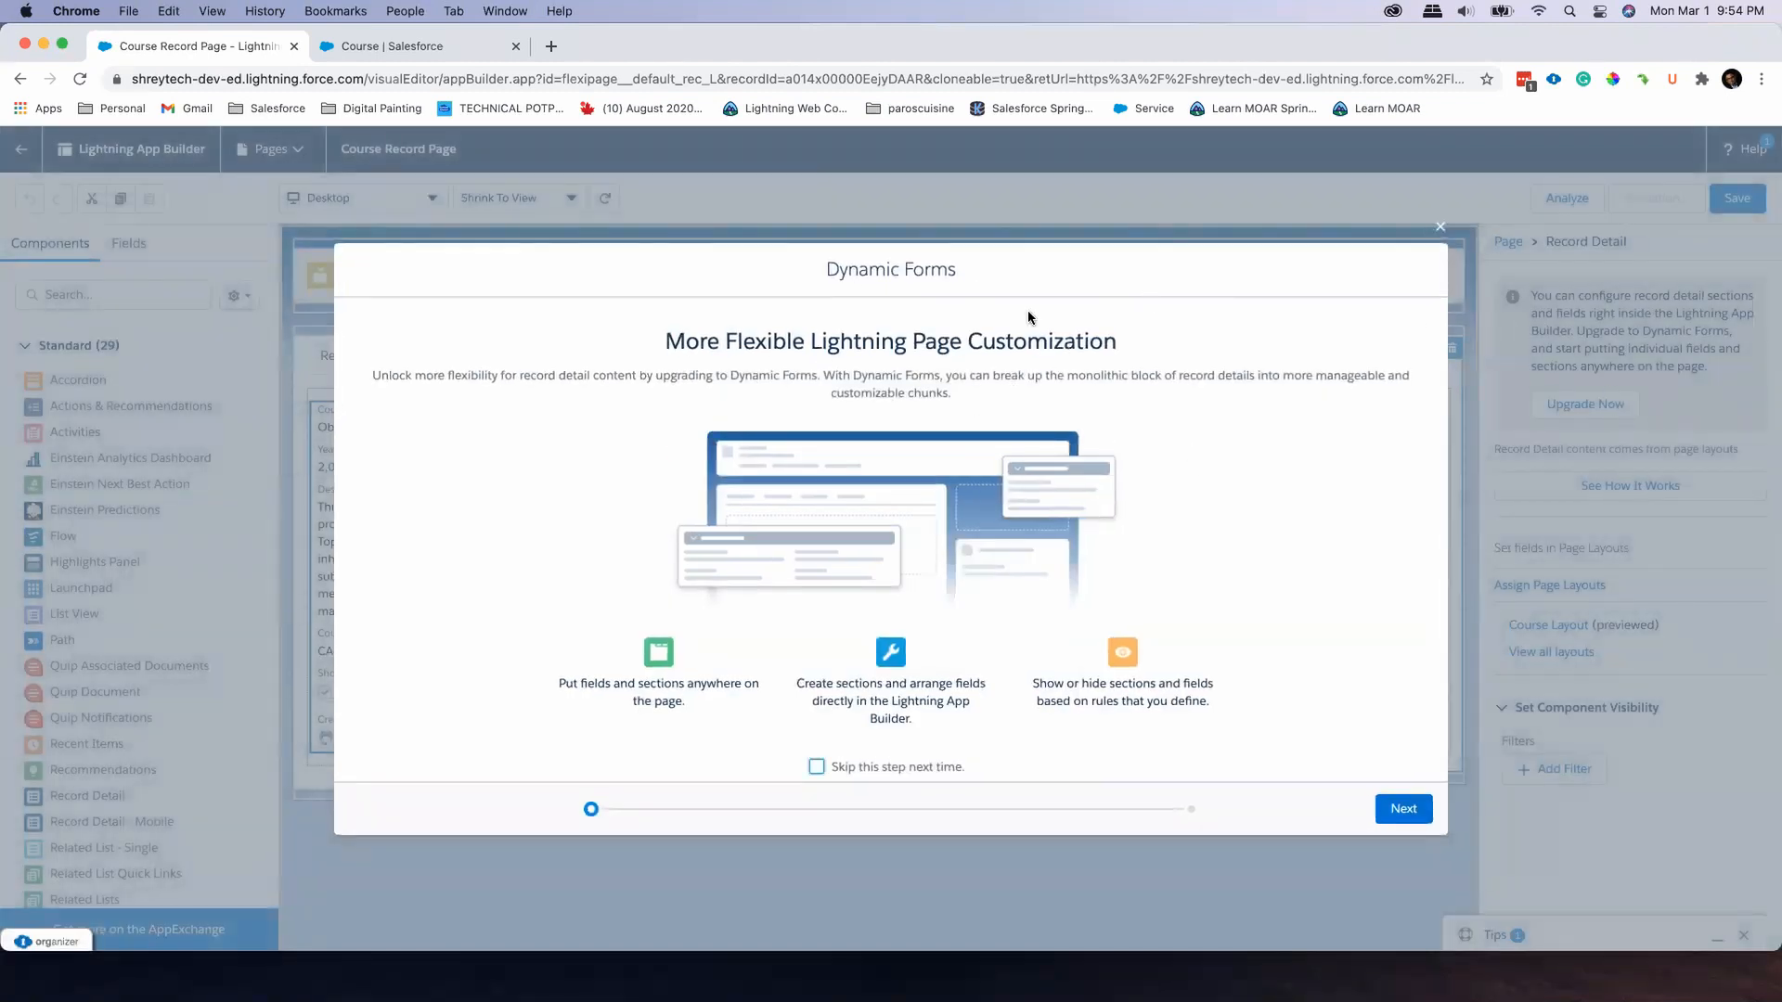
click(1417, 811)
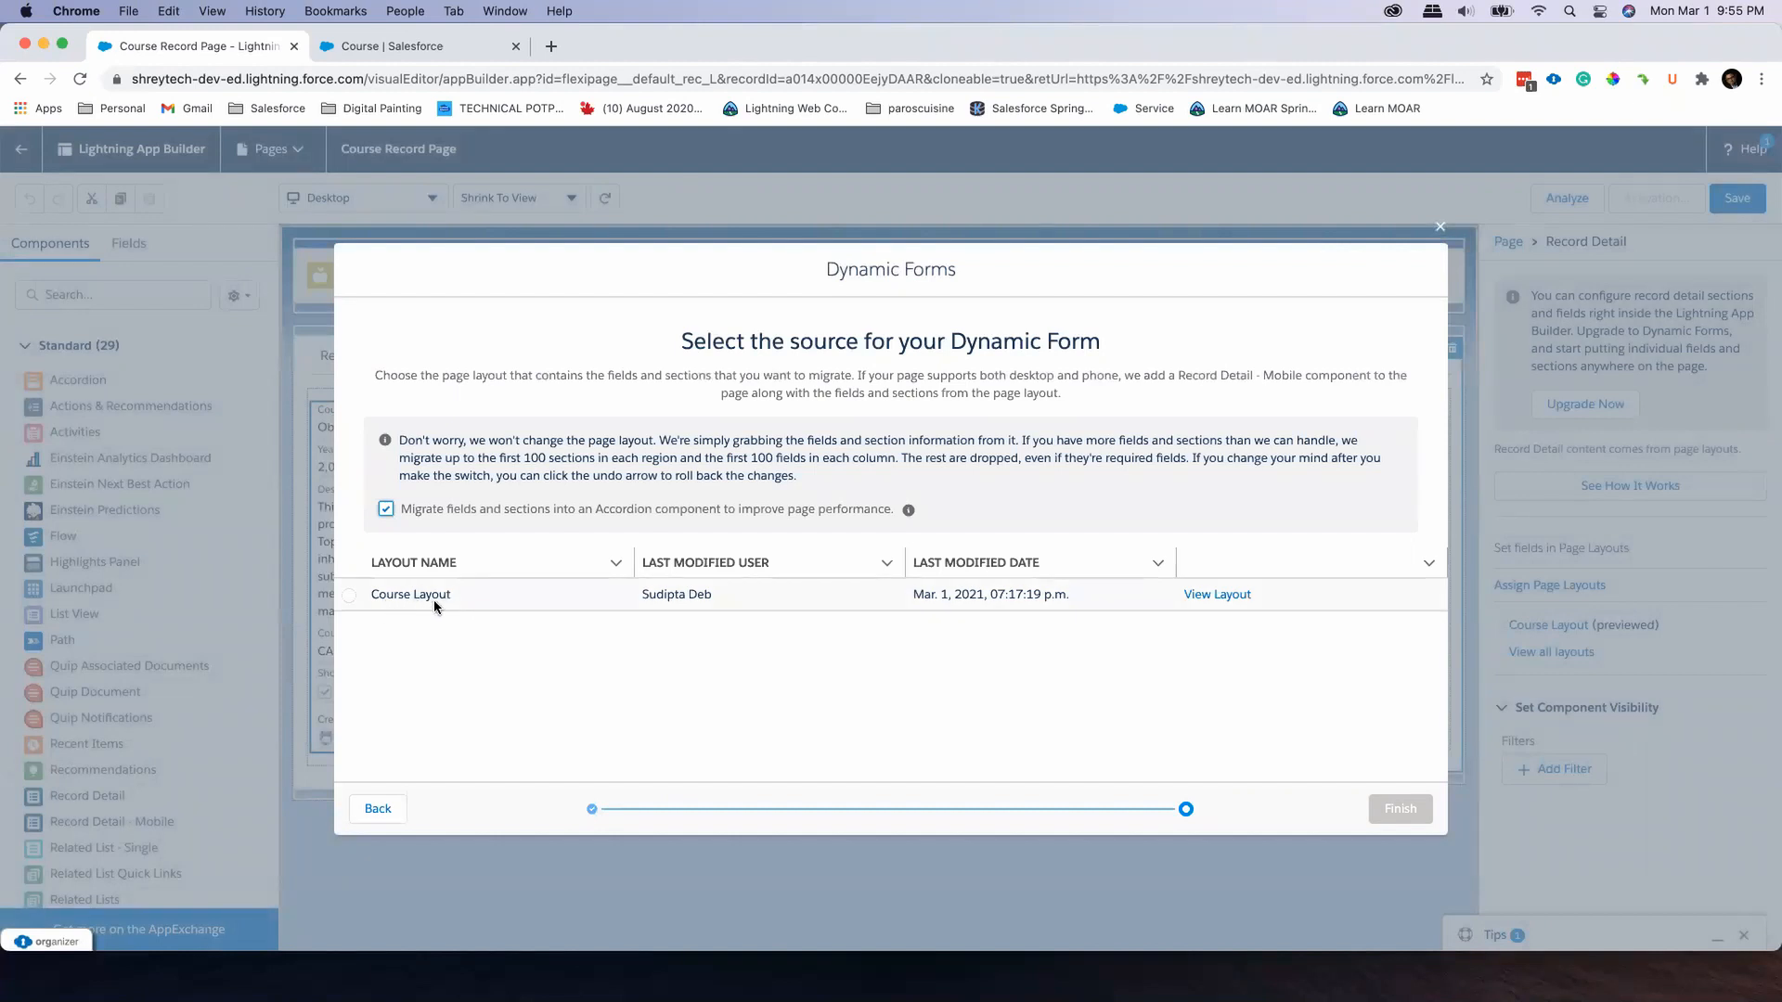
click(345, 596)
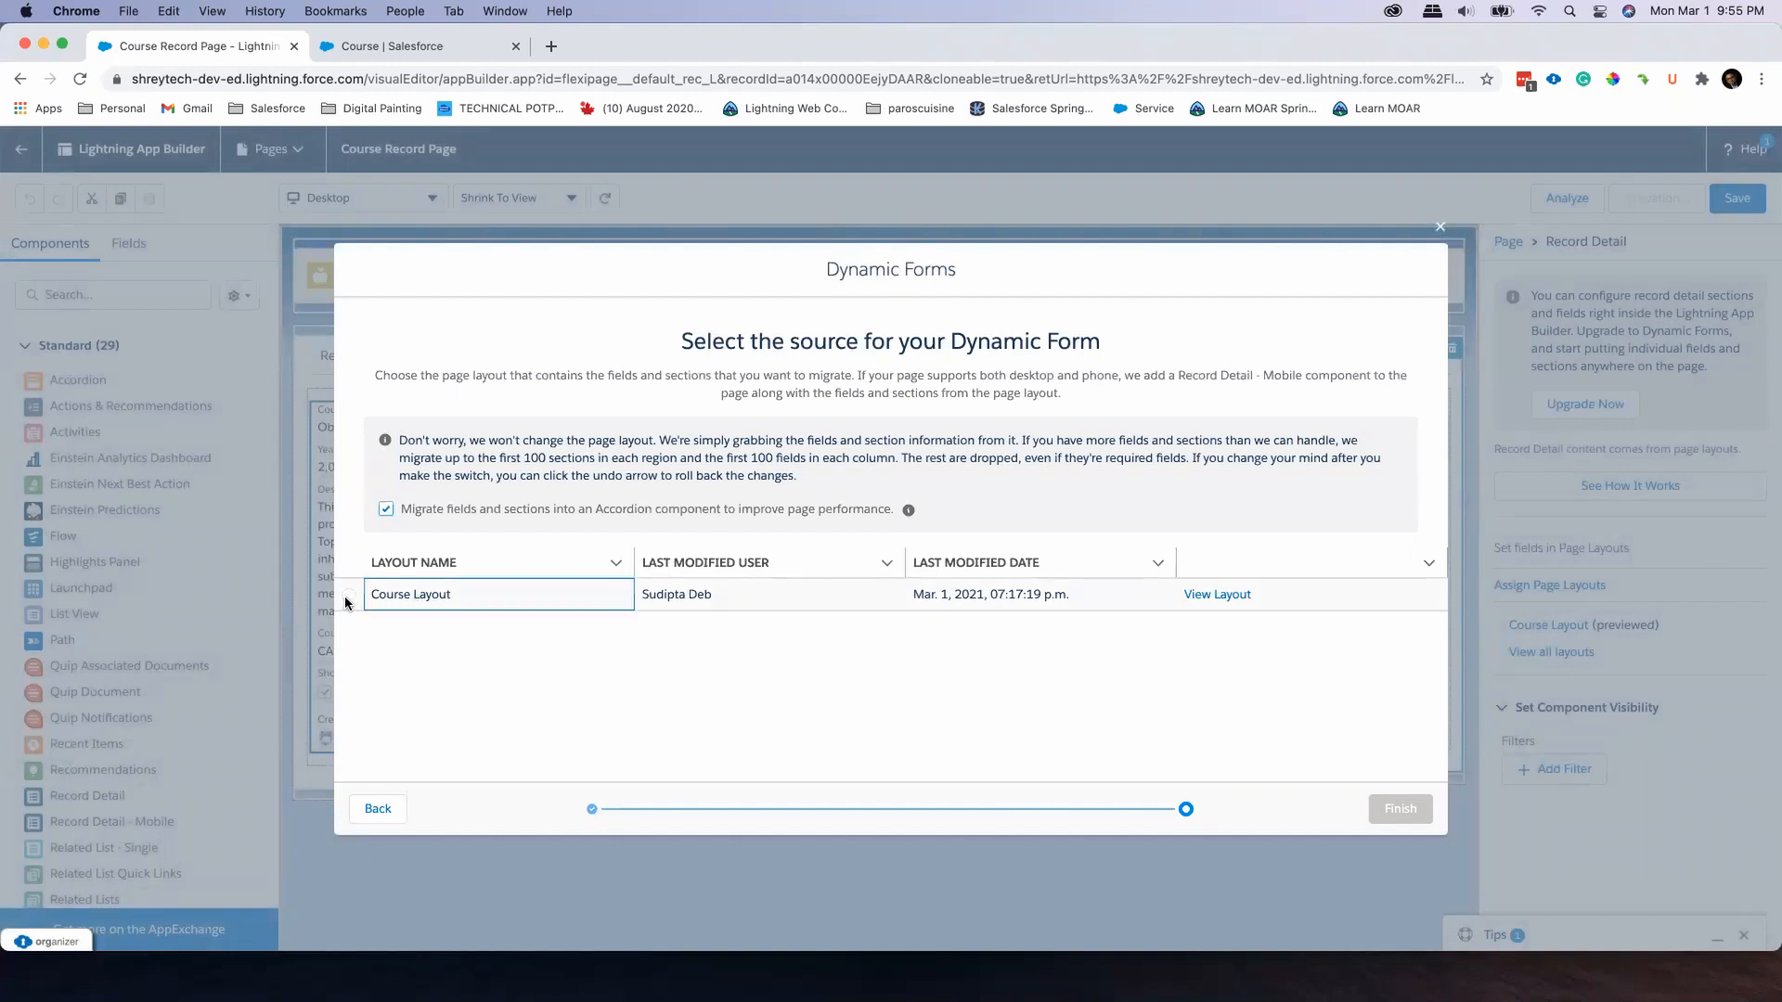
click(348, 597)
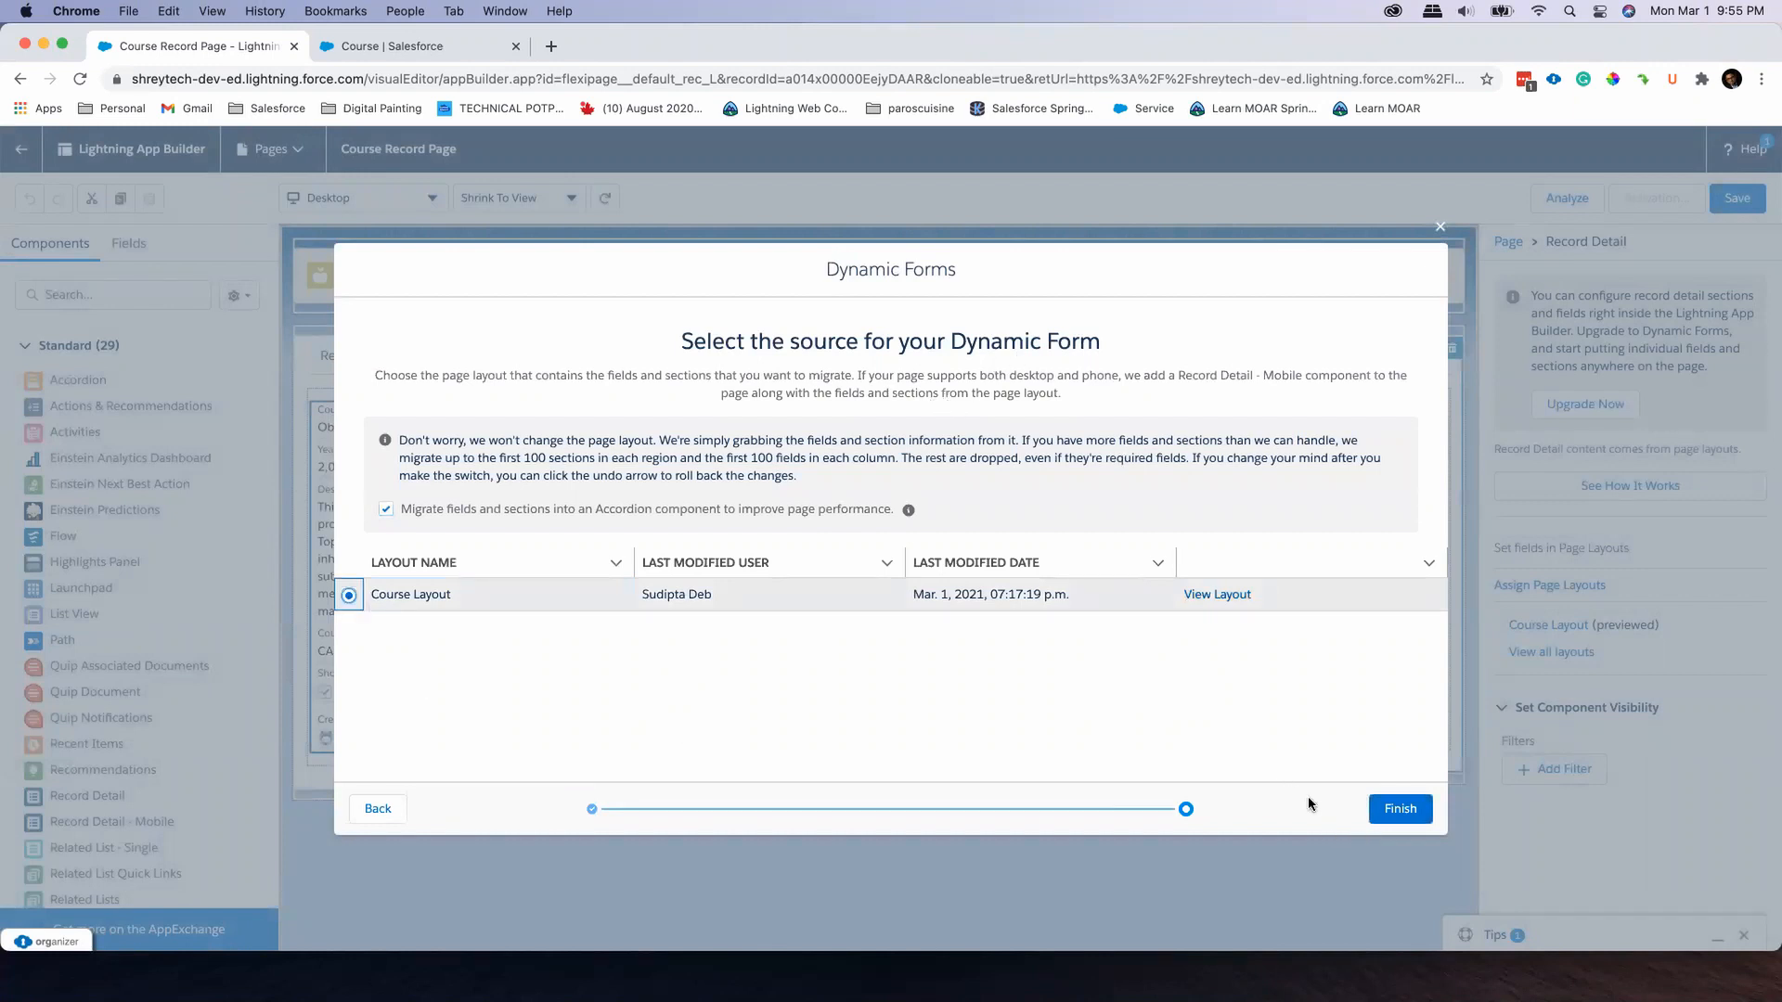
click(1399, 809)
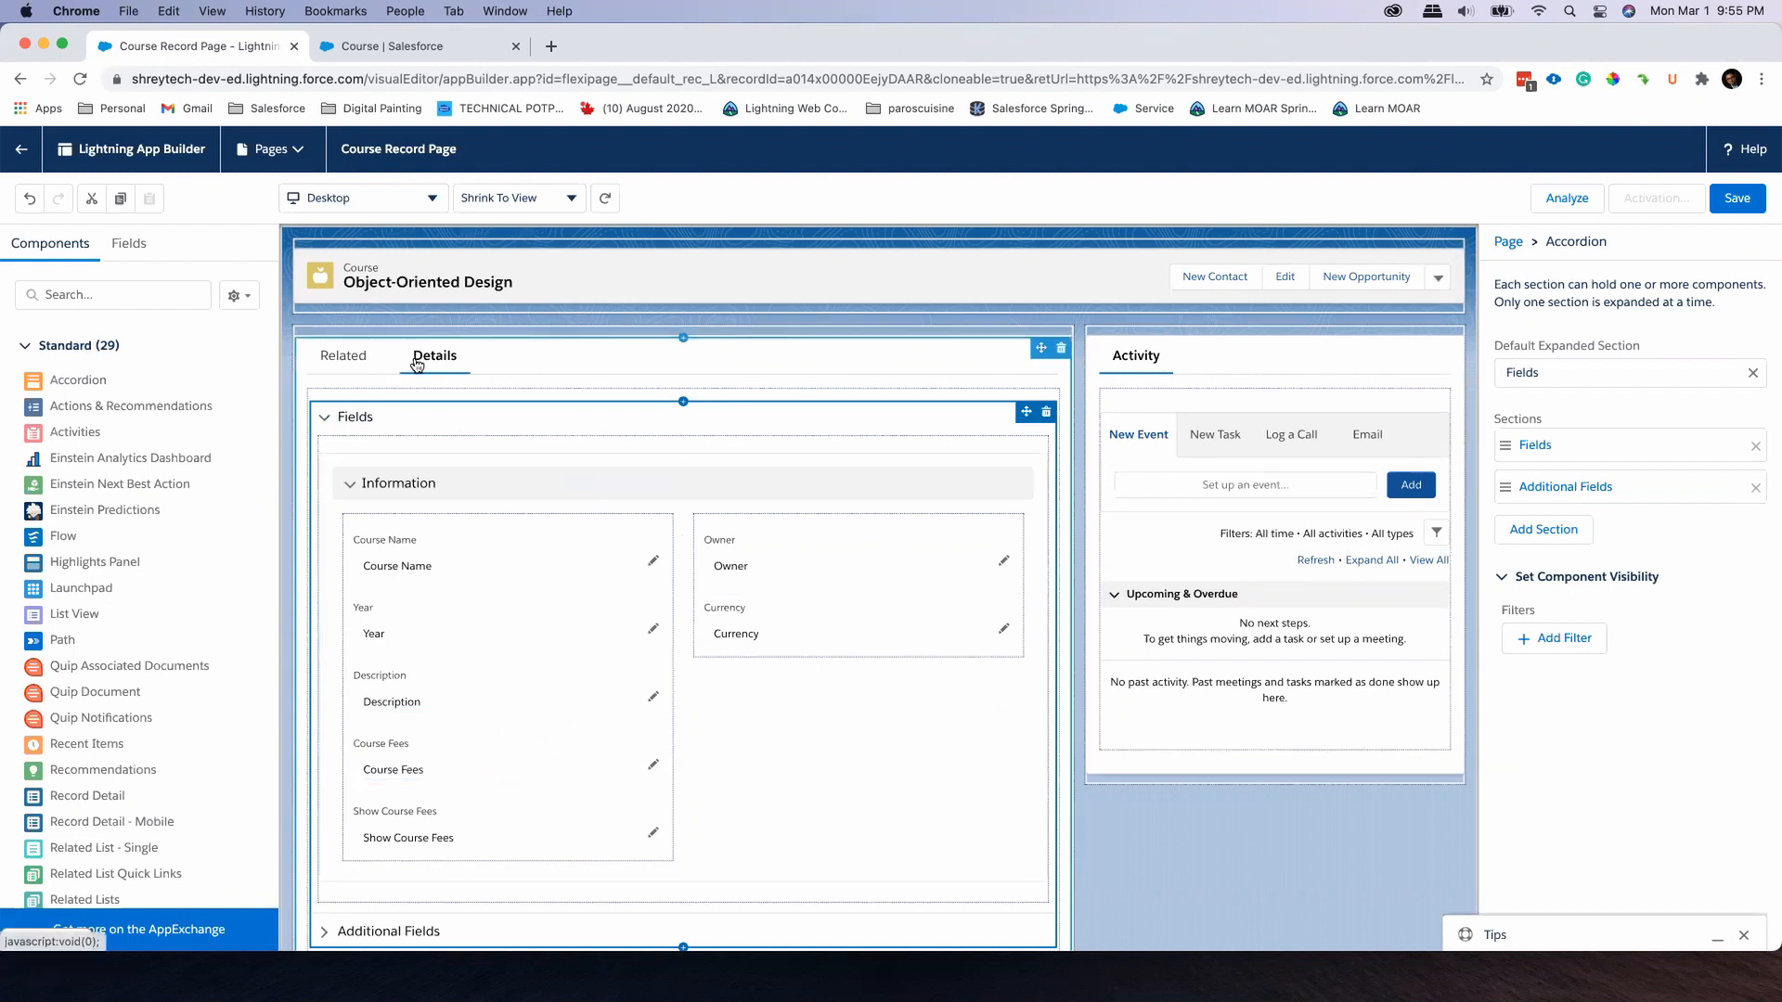
Move the Year field to the second column of the Information section, between Owner and Currency
click(326, 422)
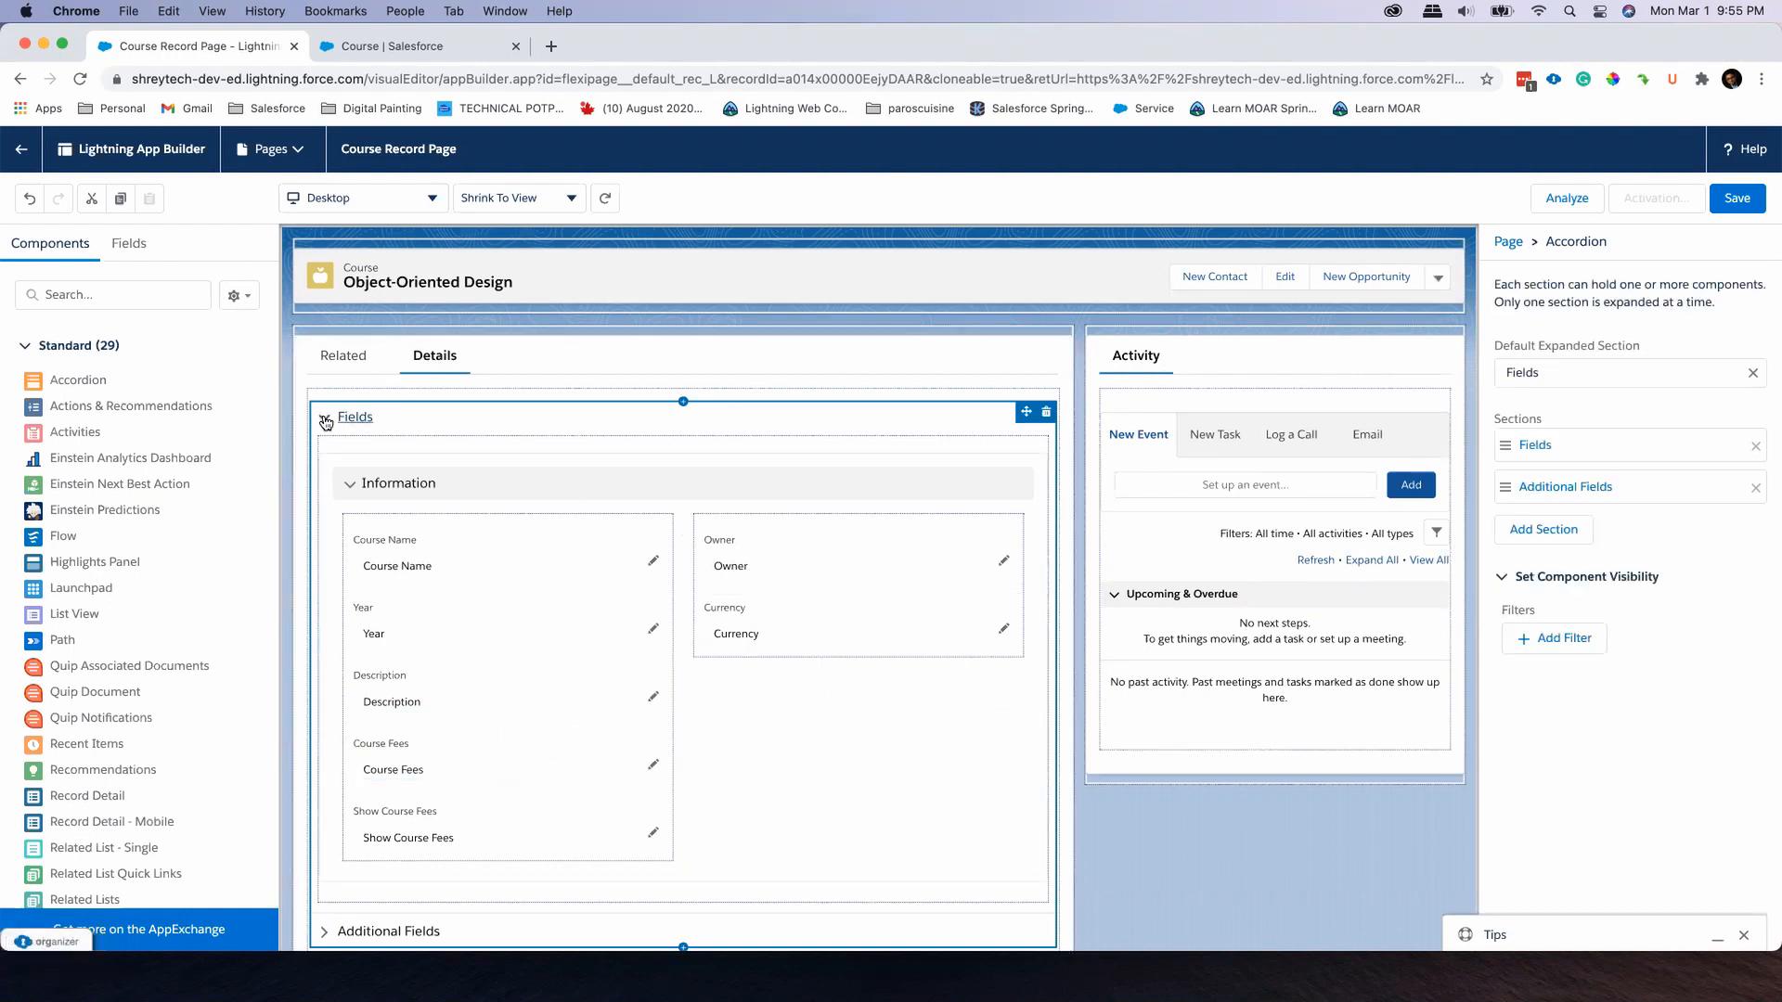
click(350, 487)
click(351, 486)
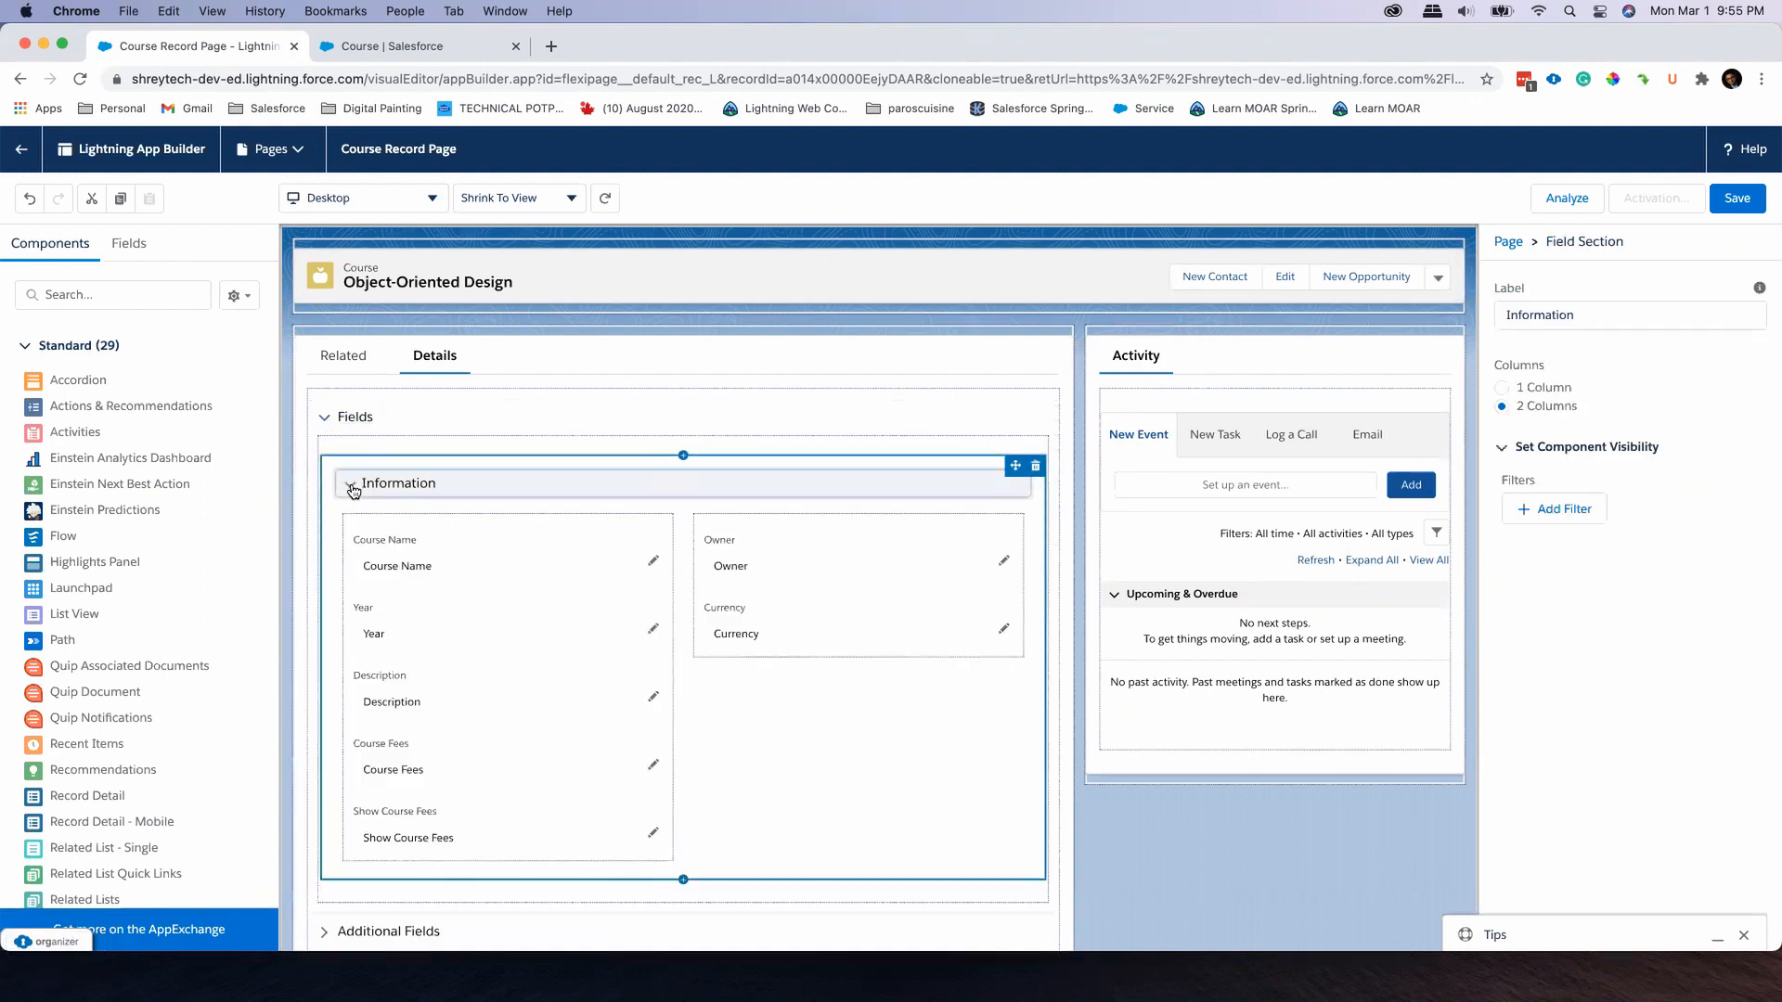
scroll(554, 502, down, 1)
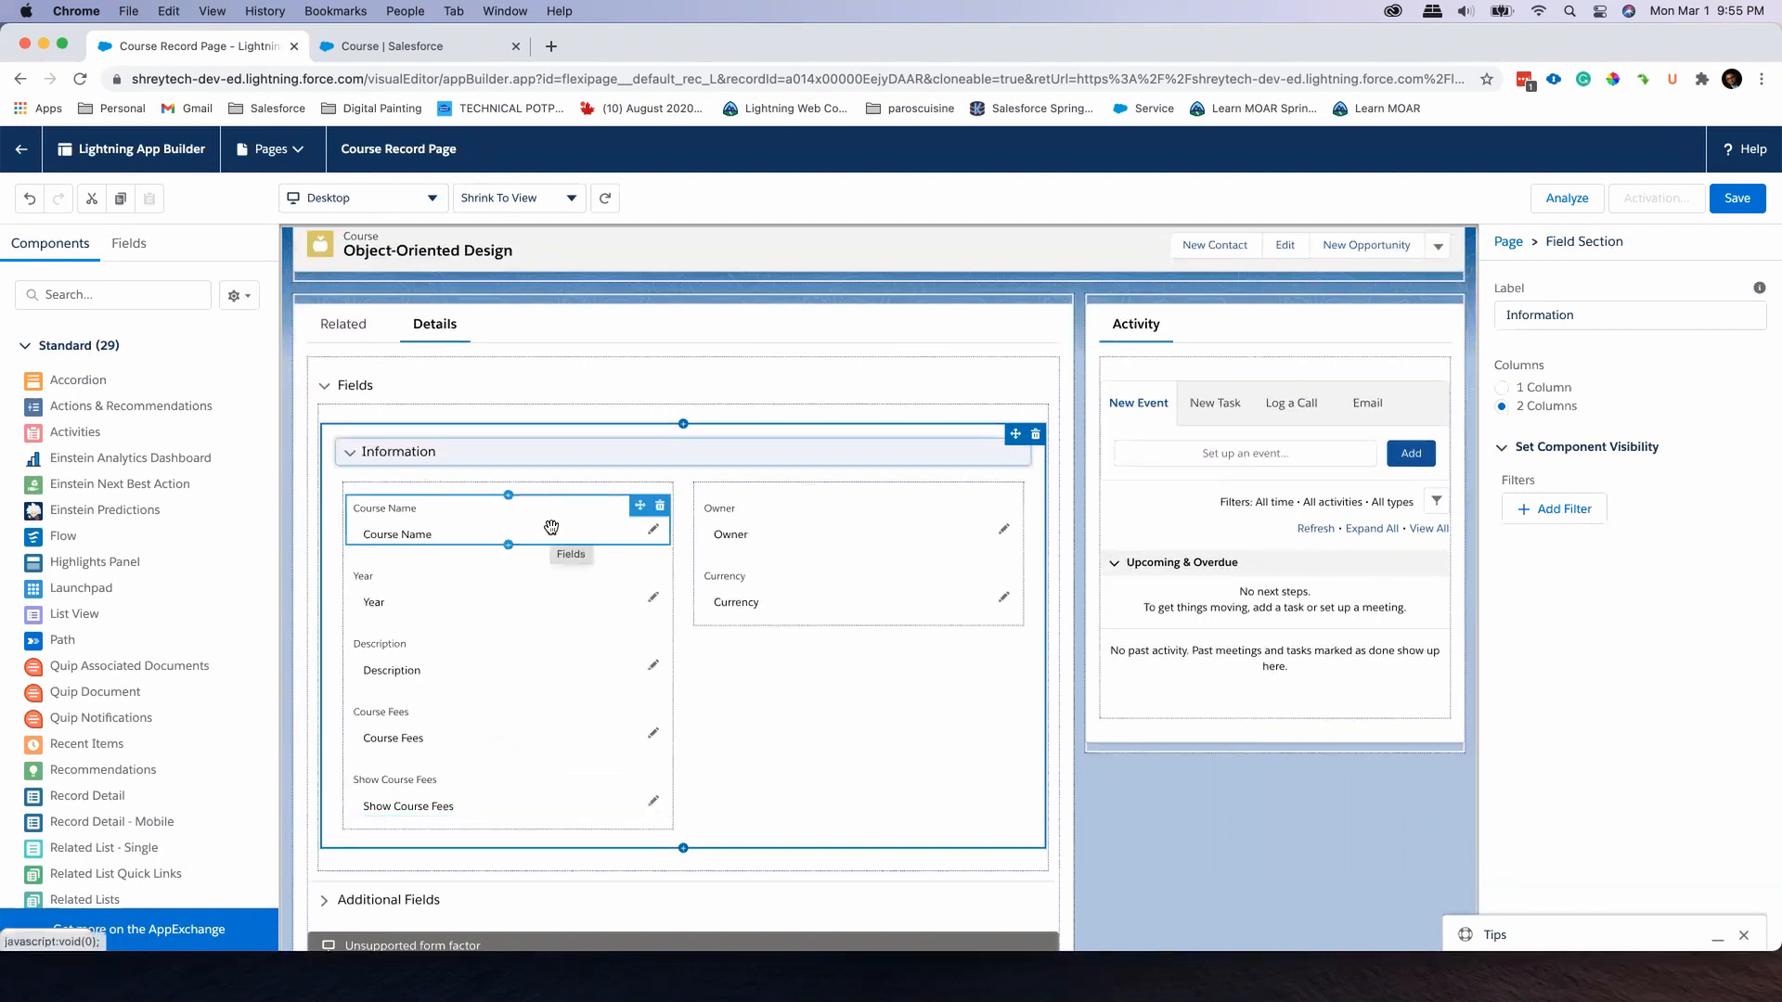
drag(504, 581, 816, 549)
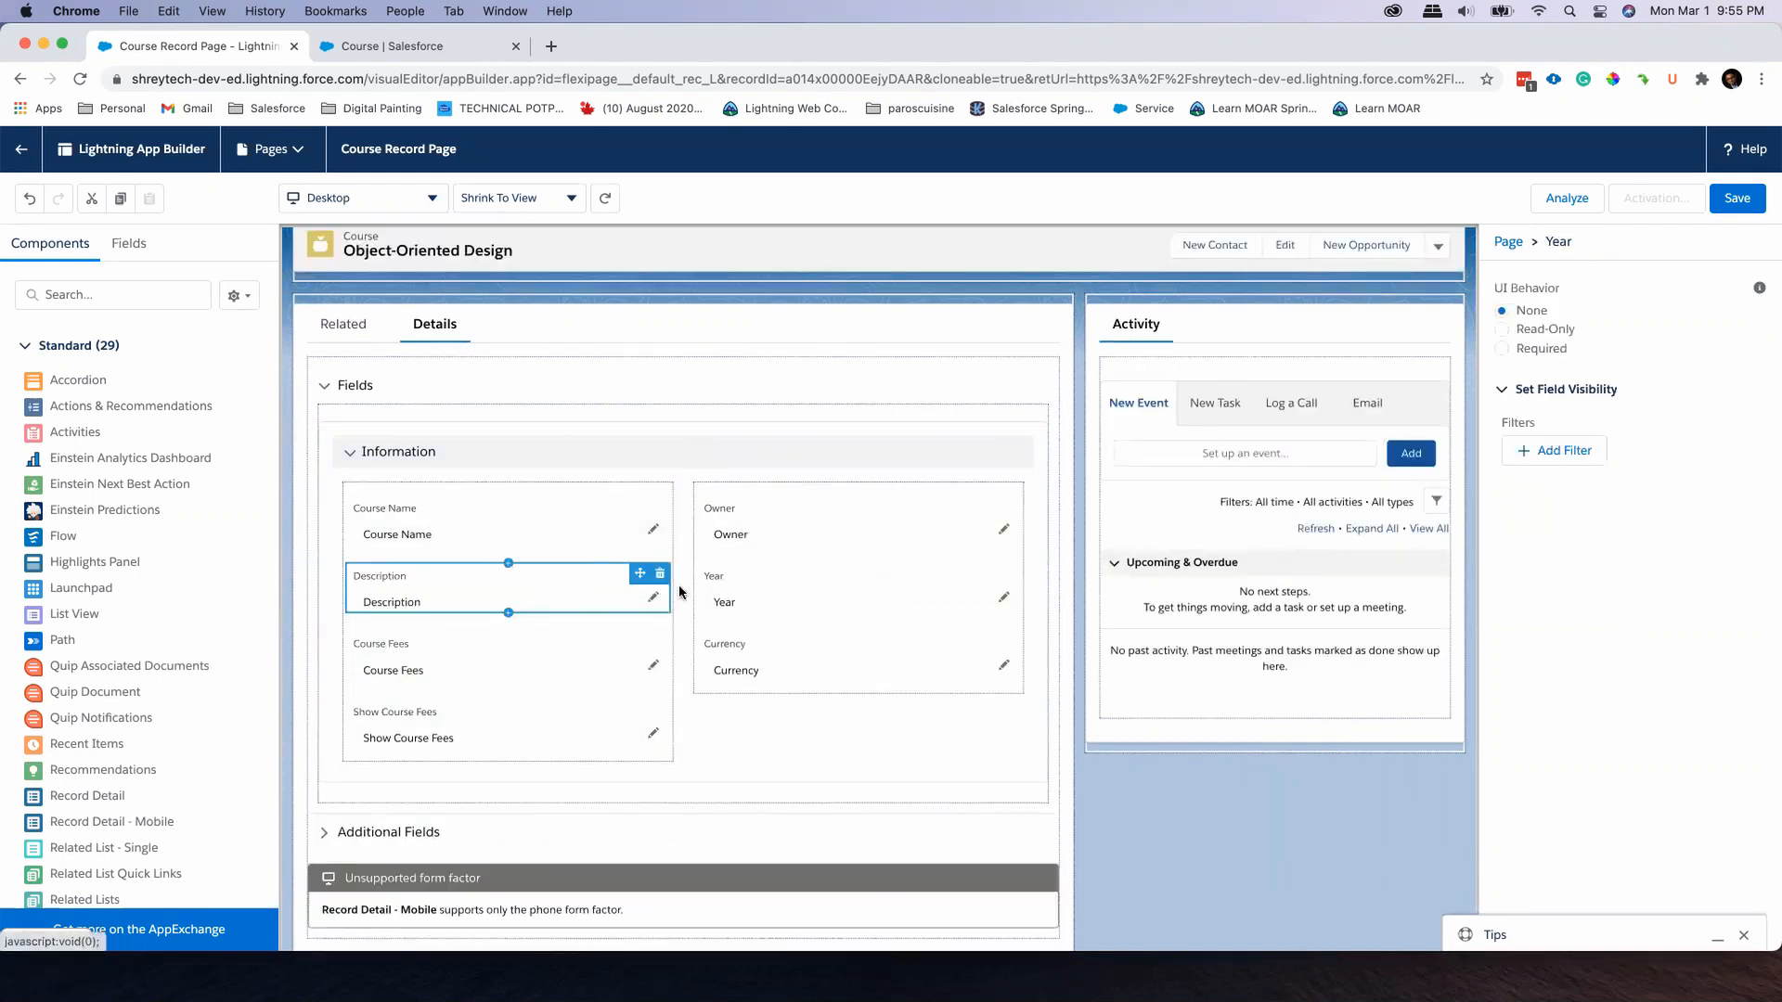
Add a new Field Section component below the Information section in the Fields accordion
click(624, 453)
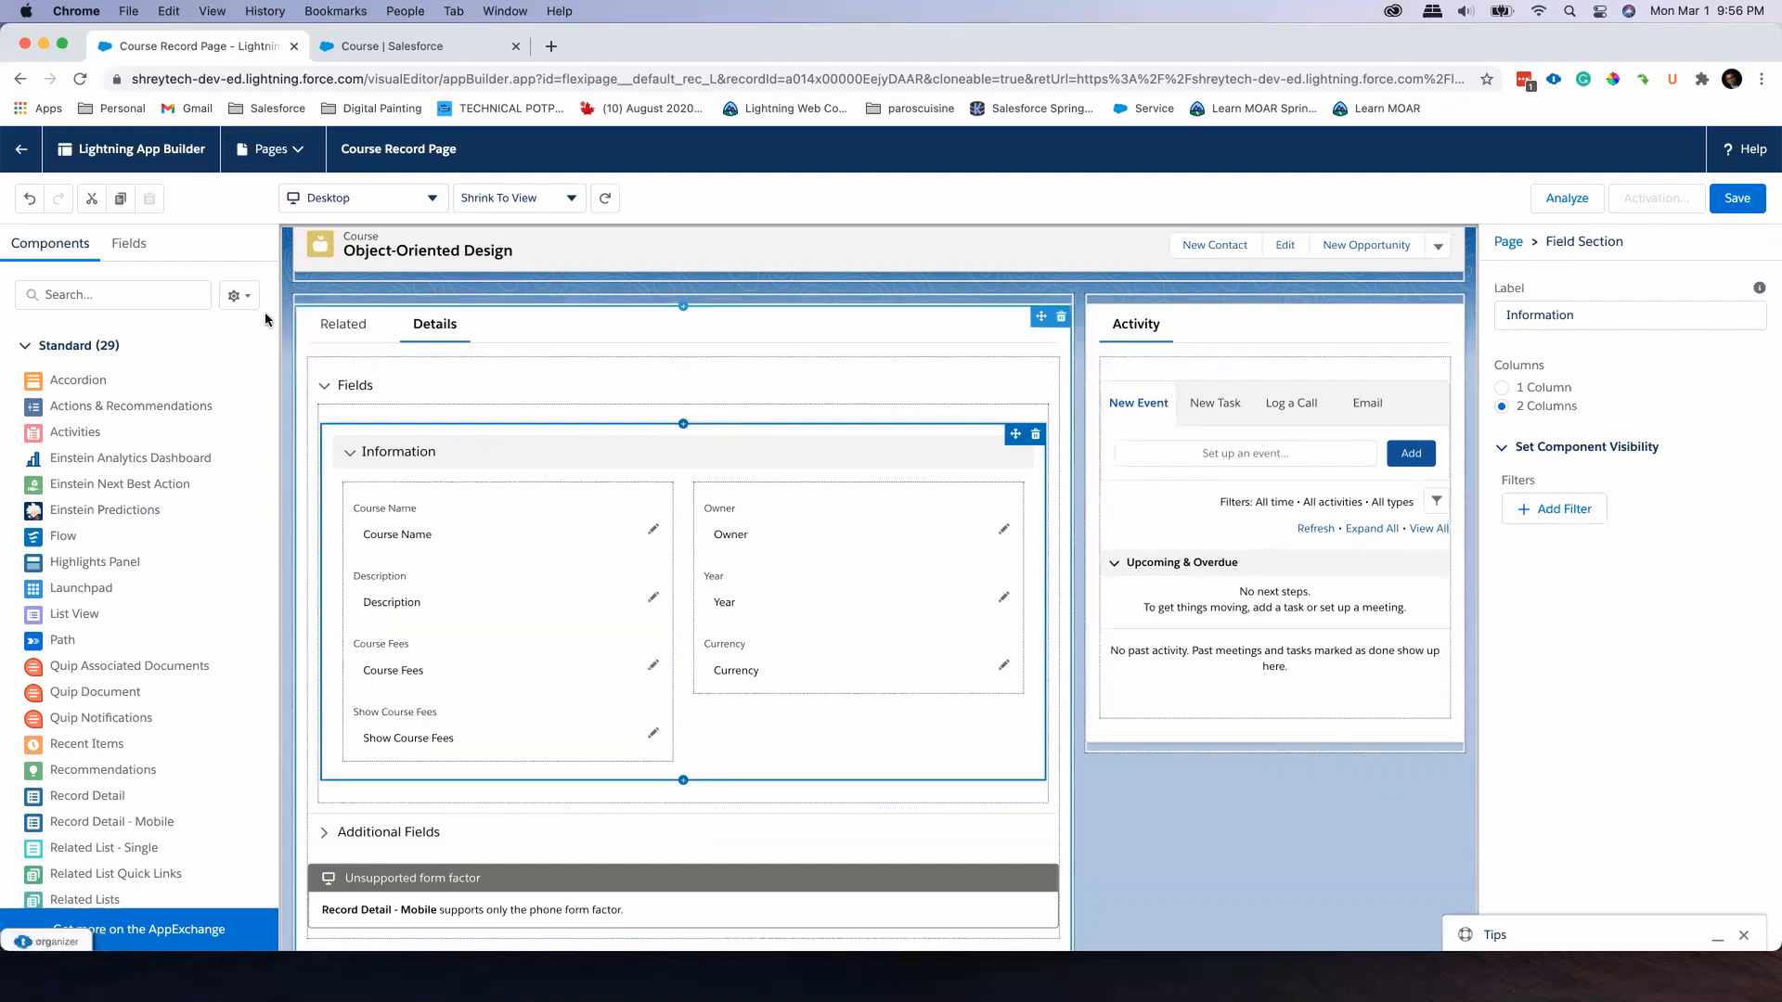
click(139, 247)
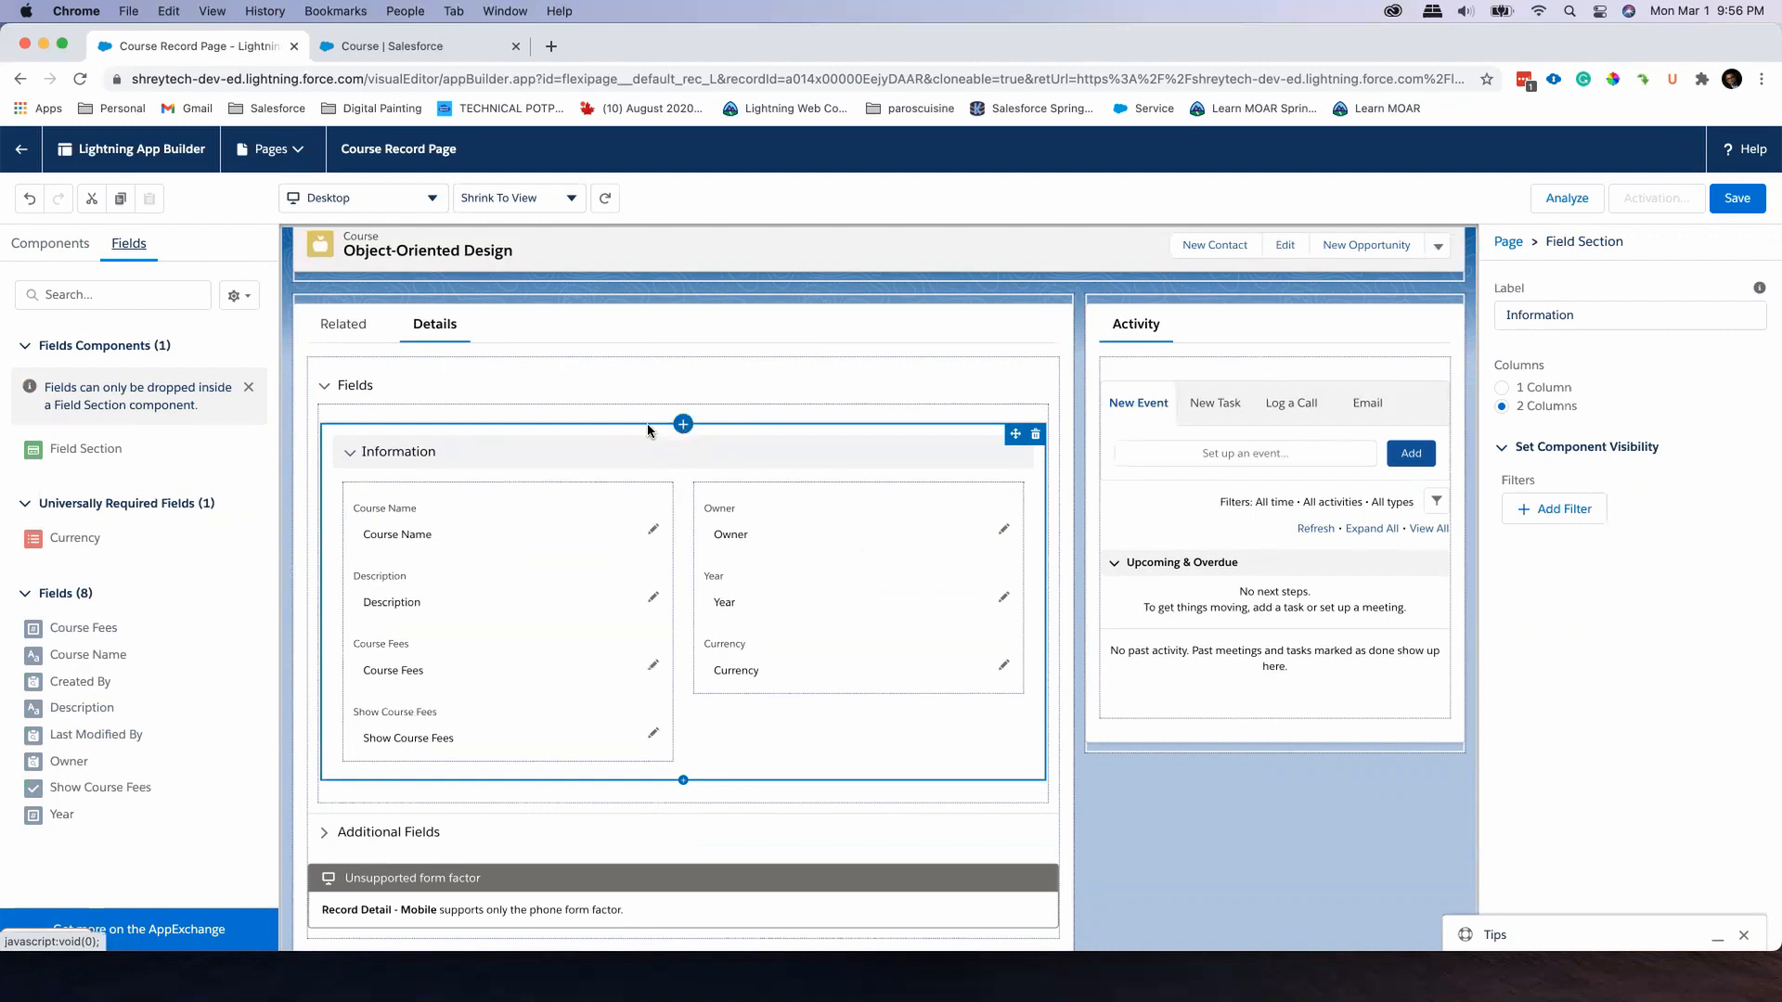
drag(121, 454, 609, 791)
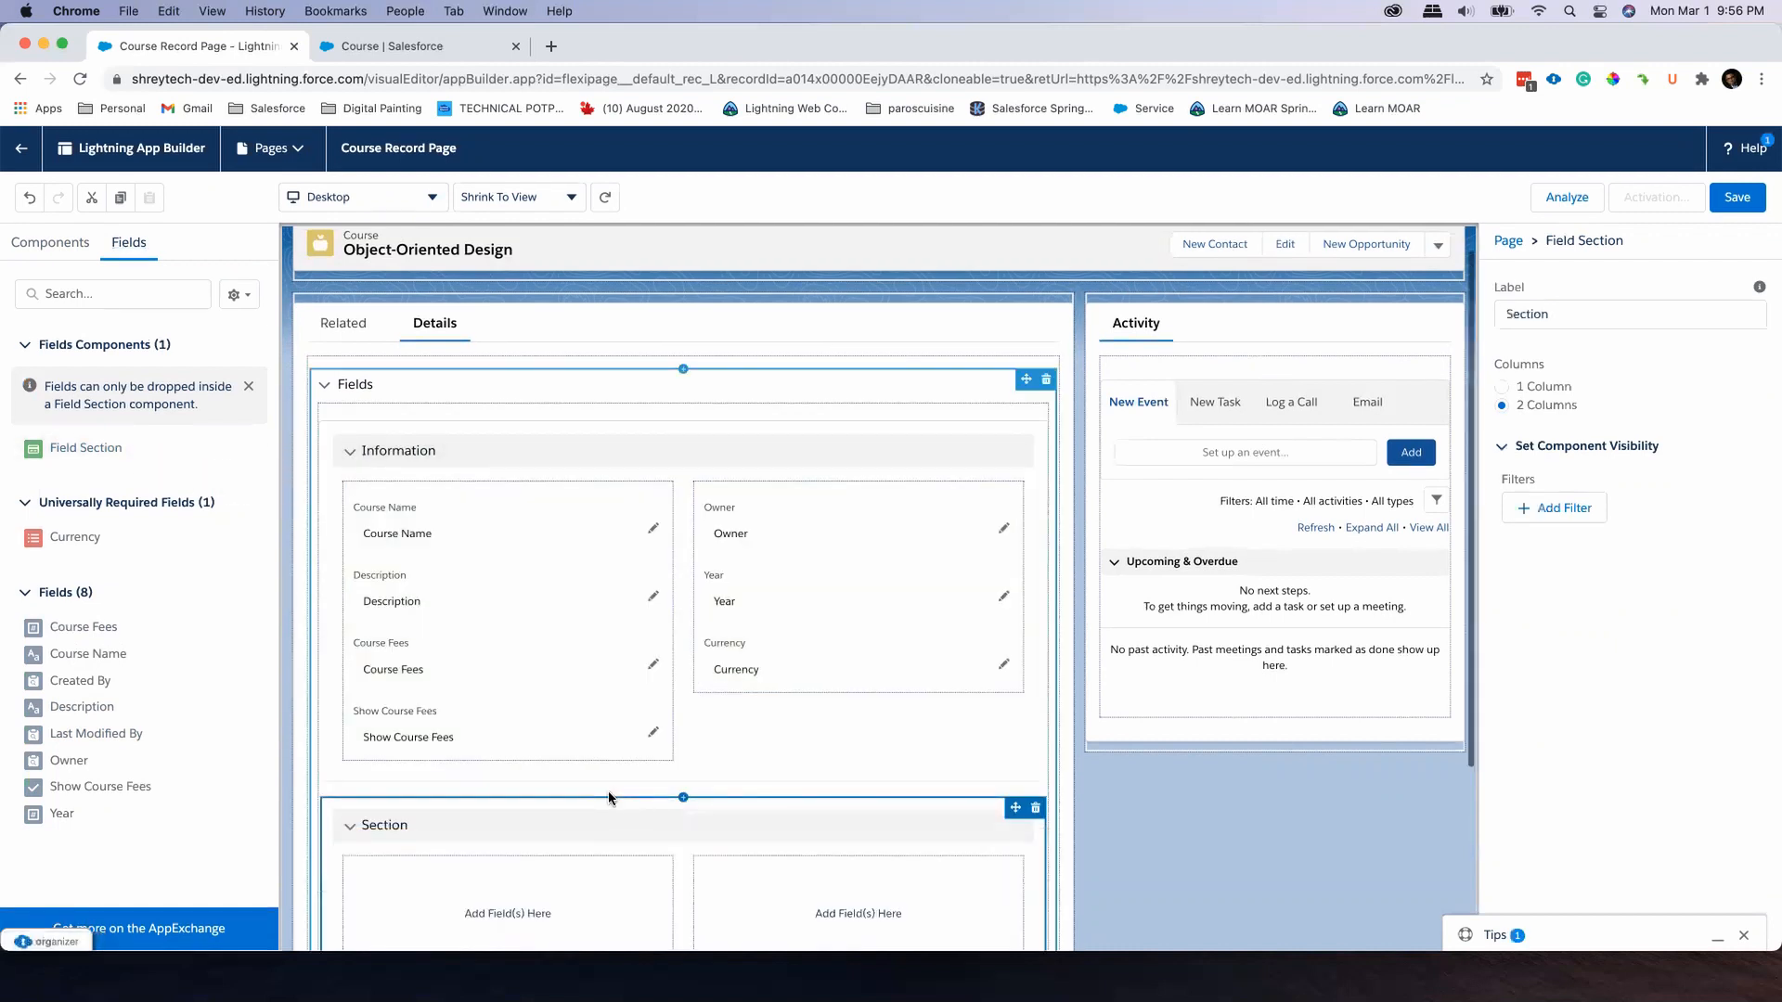
Label the new field section below Information as "Course Information"
scroll(609, 782, down, 3)
scroll(604, 779, up, 1)
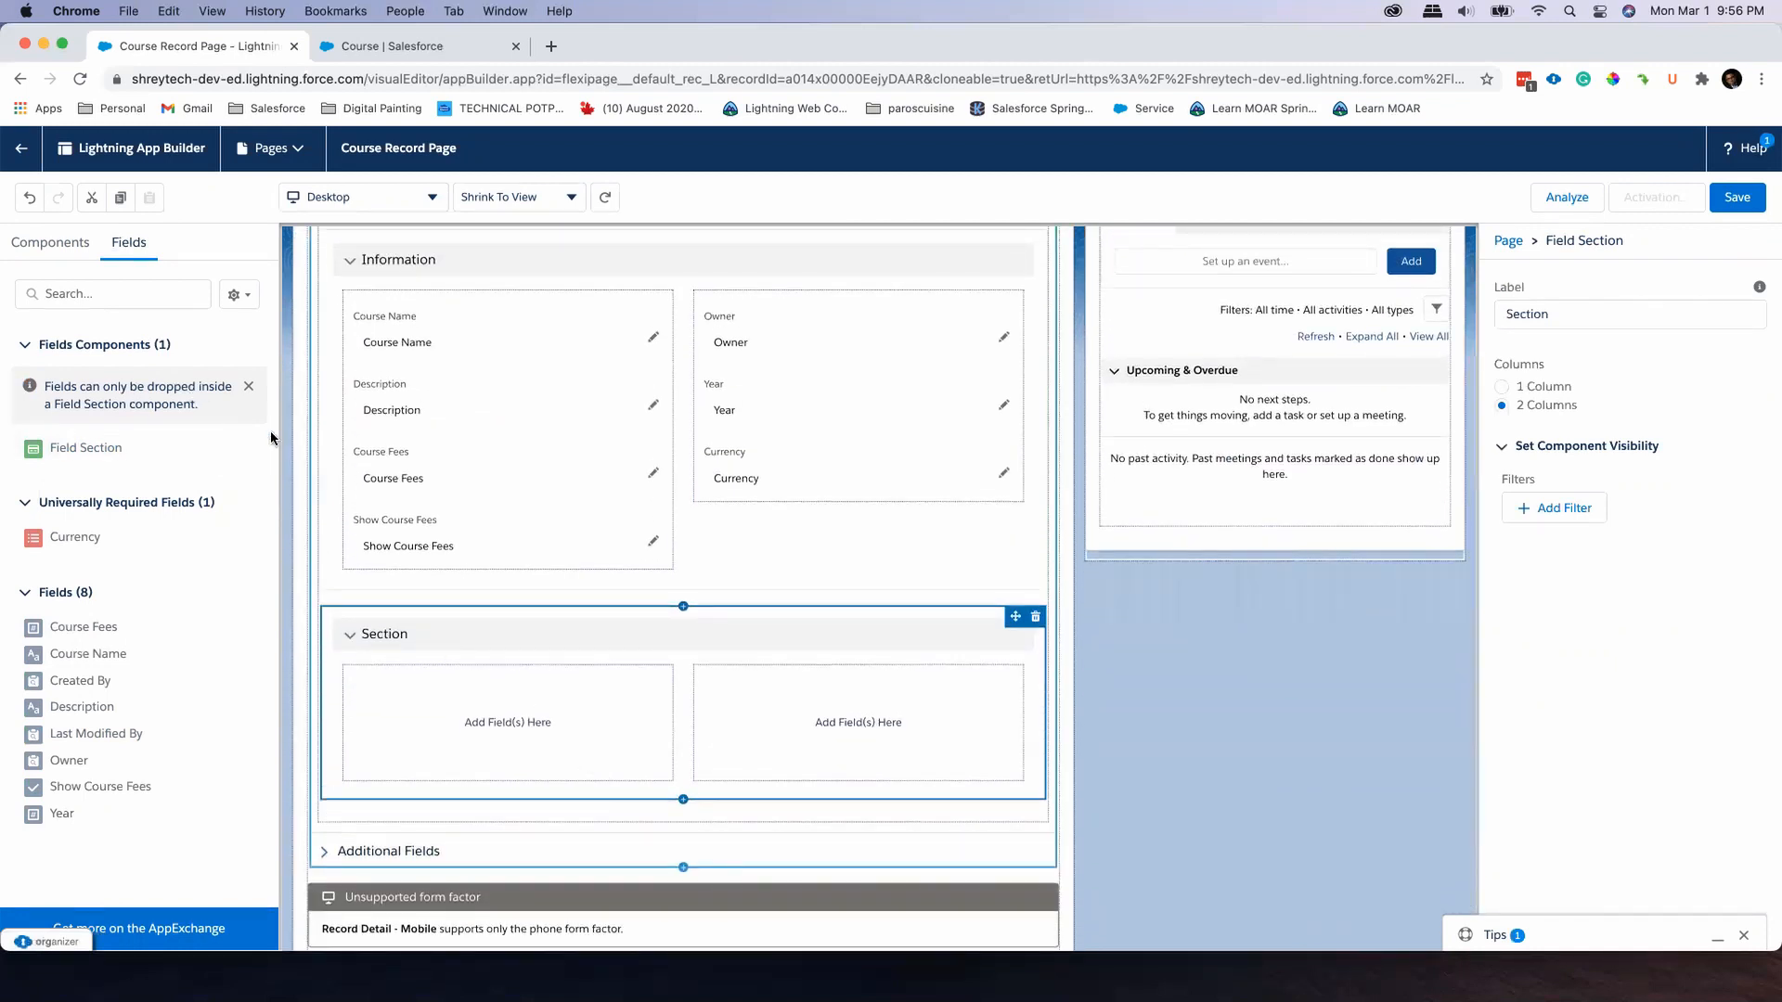
scroll(849, 695, up, 1)
scroll(849, 695, up, 3)
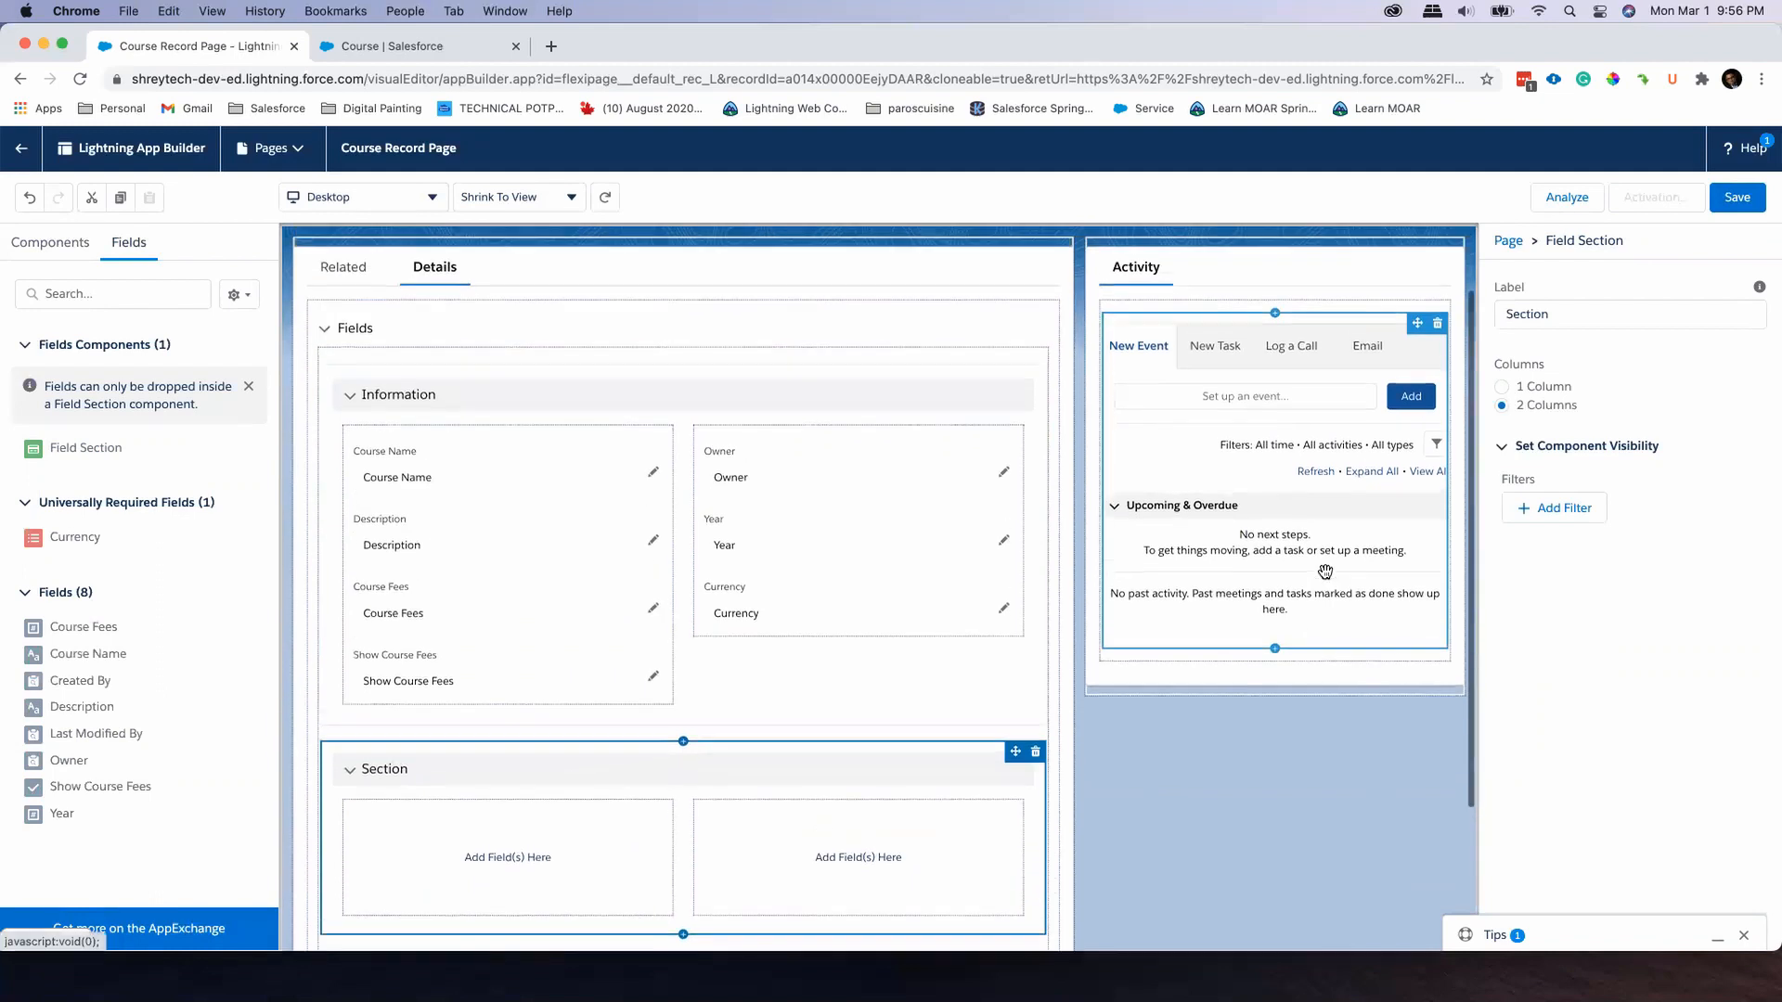
drag(1574, 314, 1460, 311)
text(zcourse In)
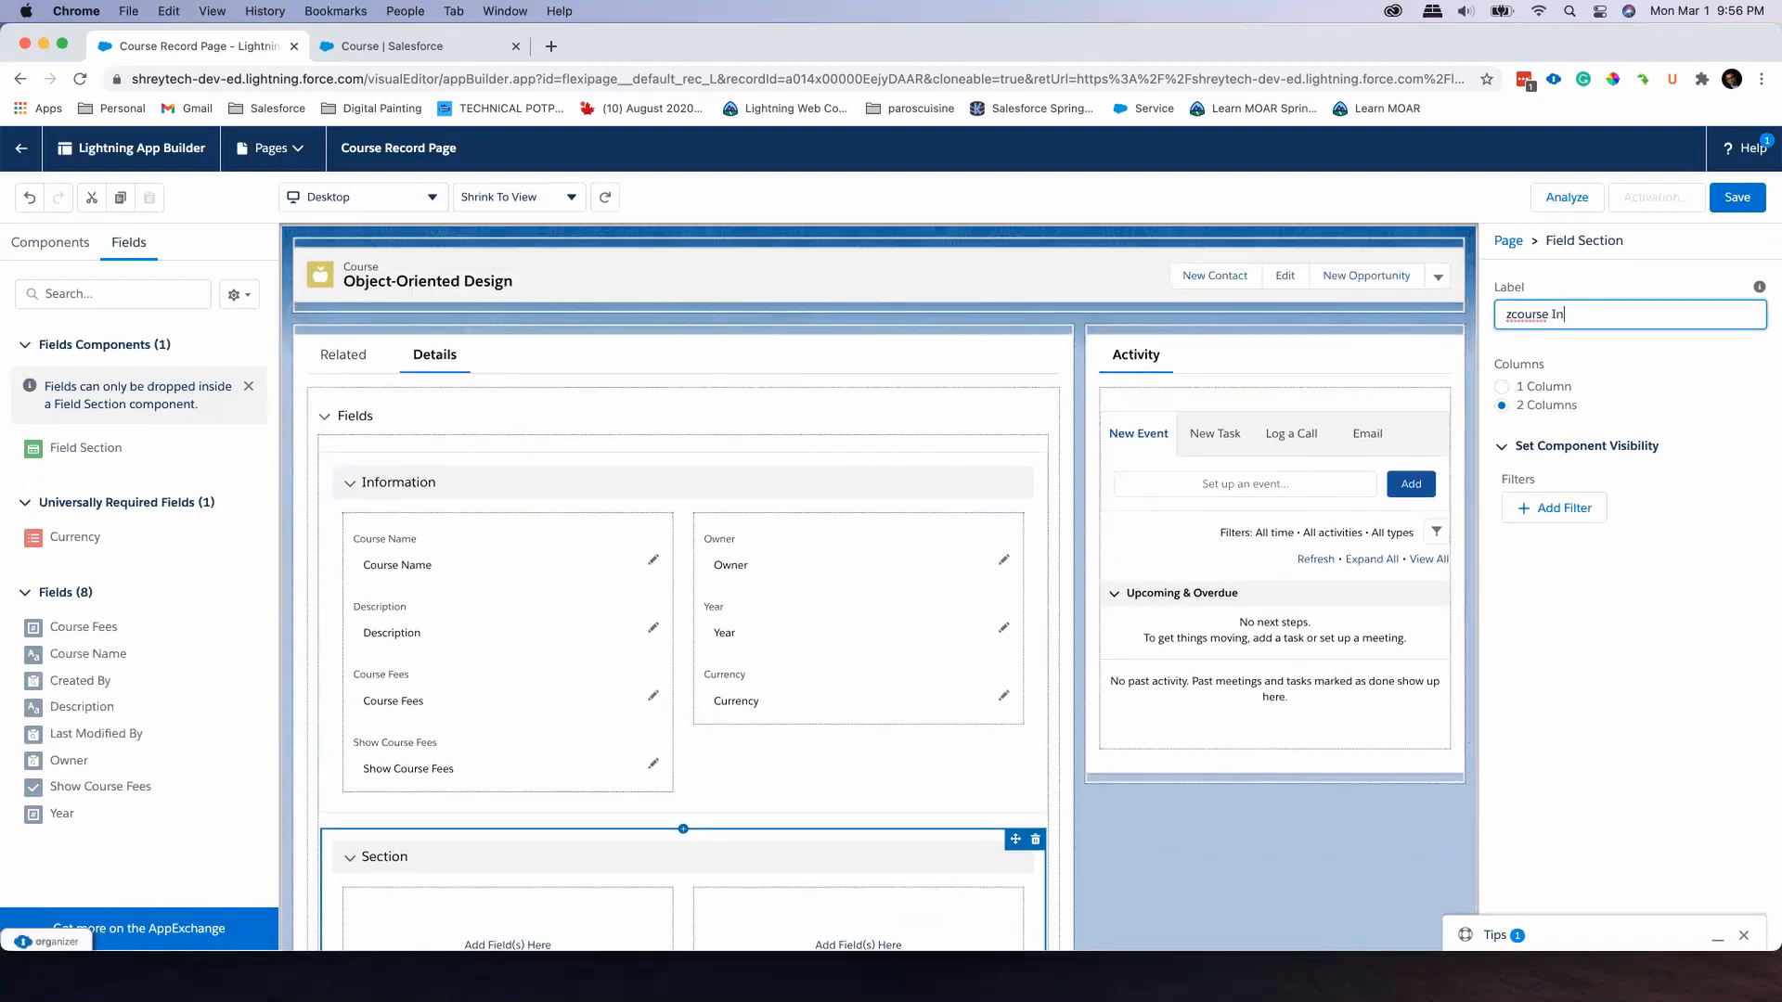
key(BackSpace)
key(BackSpace)
key(BackSpace)
key(BackSpace)
key(BackSpace)
key(BackSpace)
key(BackSpace)
text(Course Information)
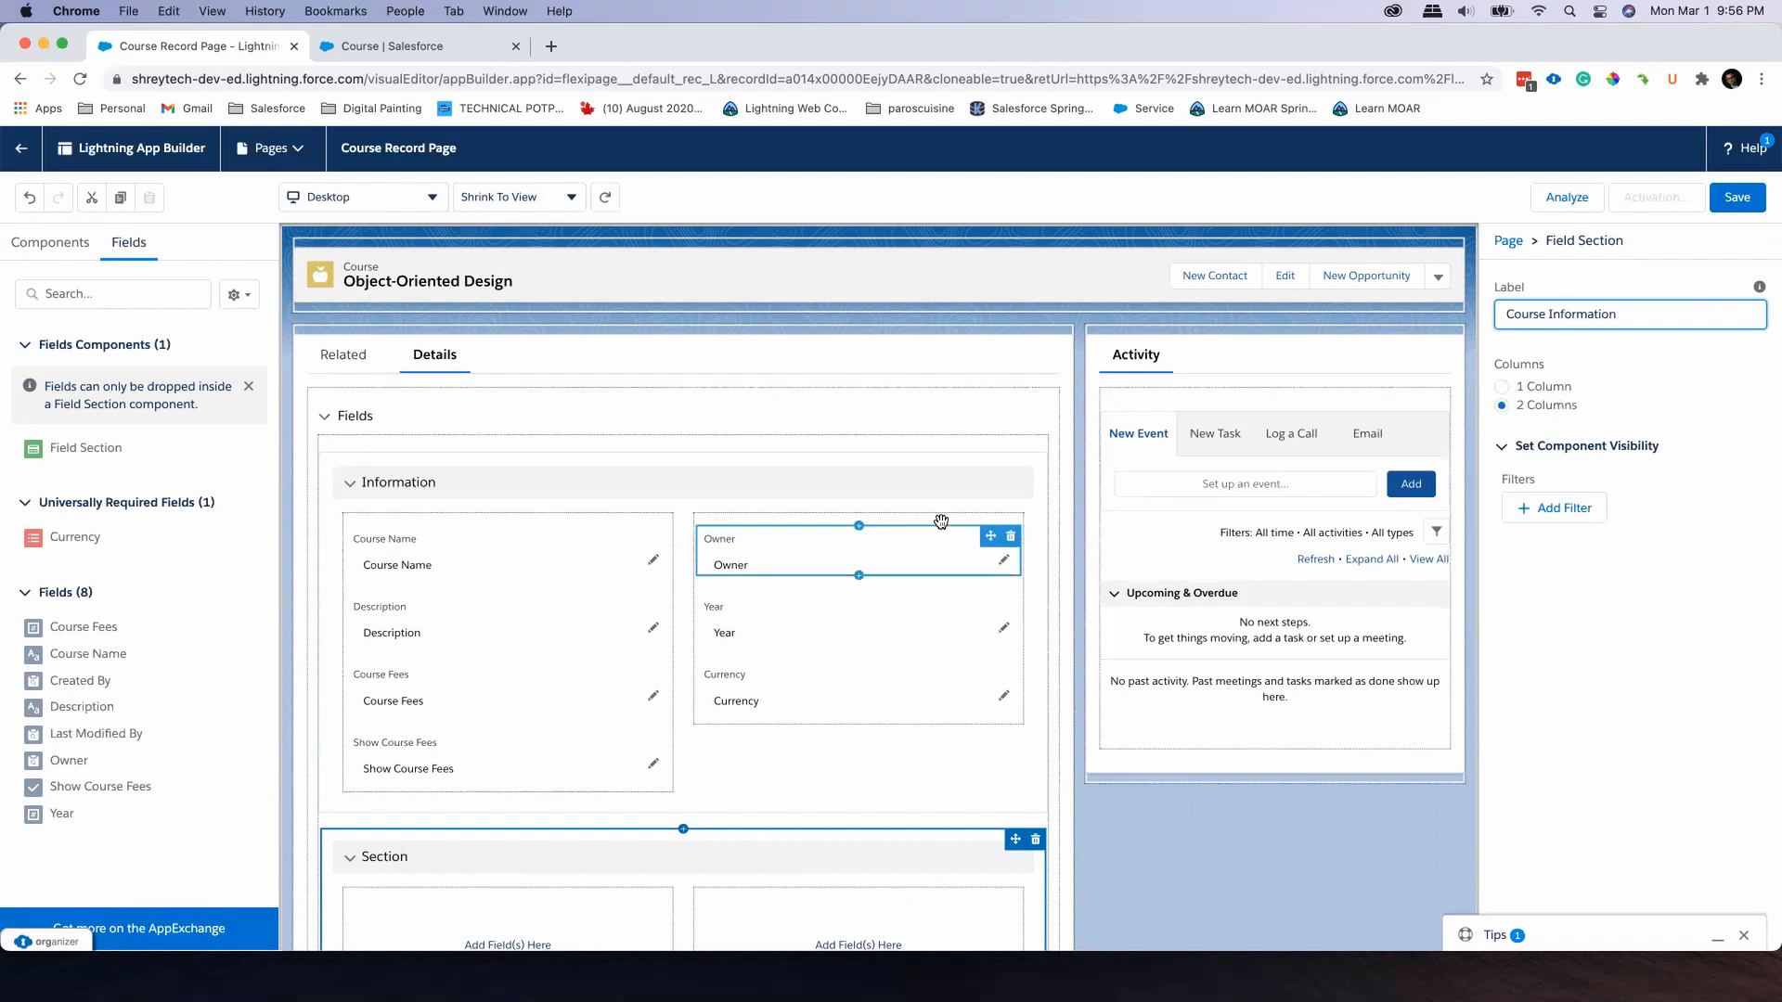
Move Show Course Fees and Course Fees into the first column of Course Information, and Year into its second column
scroll(941, 518, down, 3)
scroll(941, 518, down, 1)
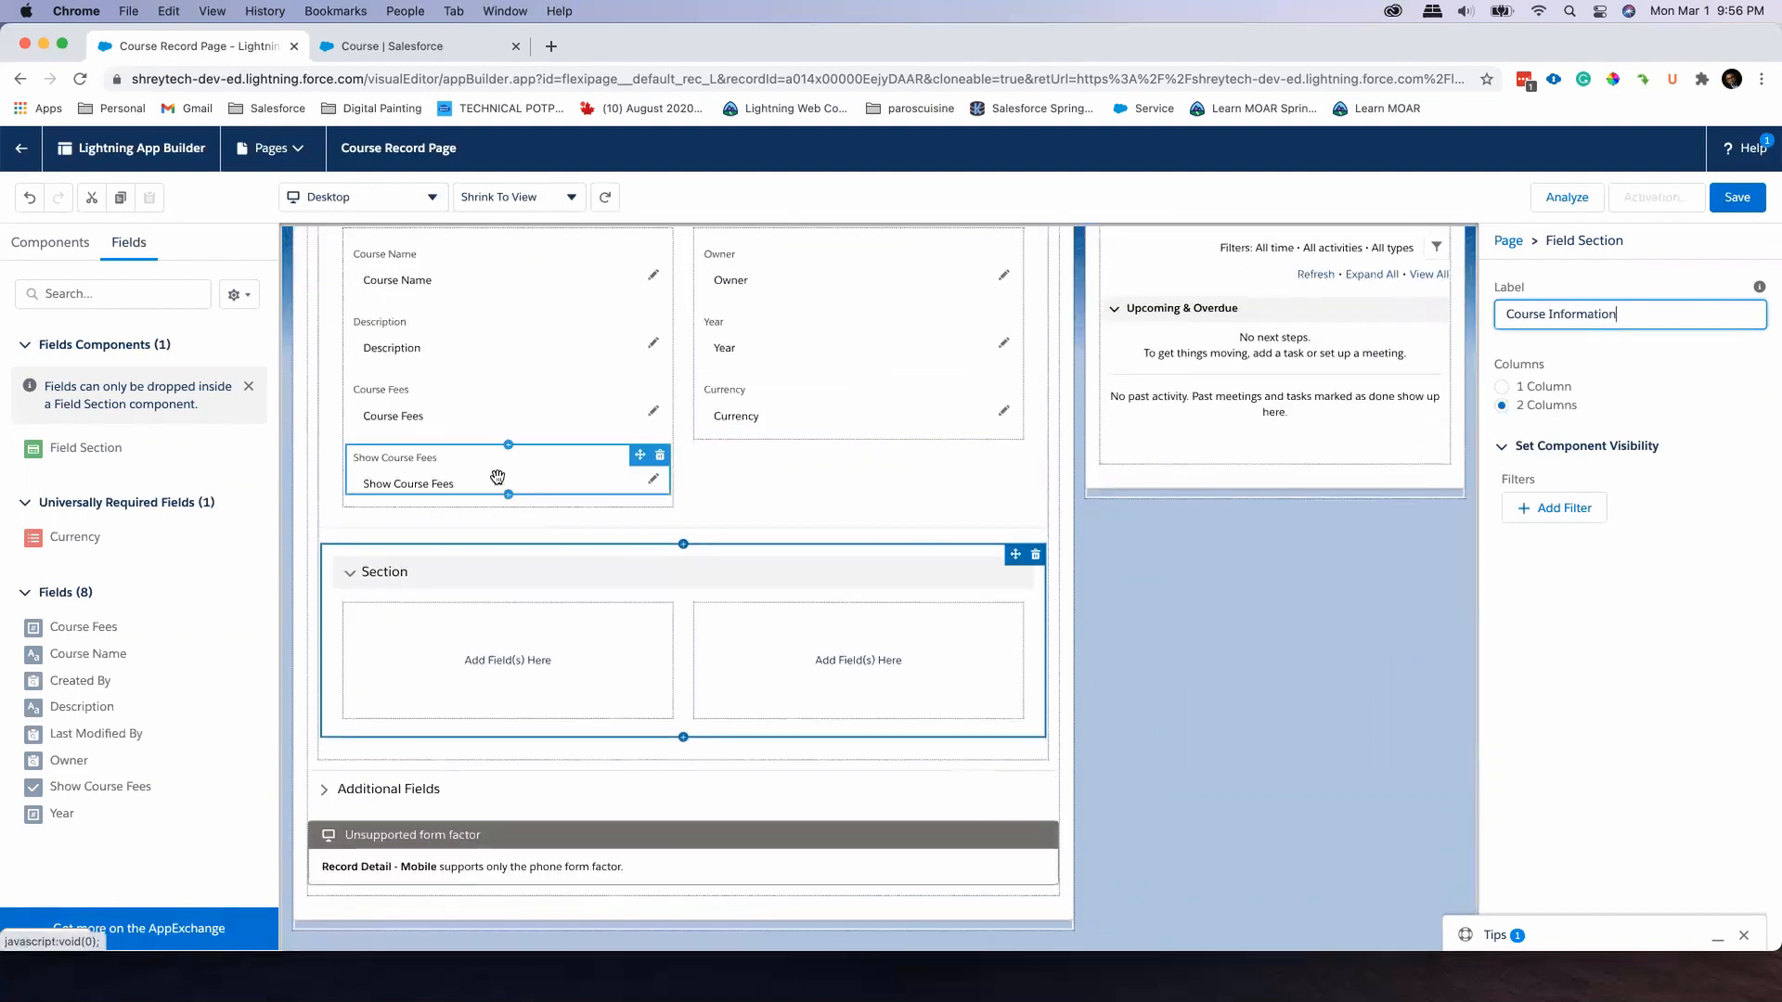
click(441, 347)
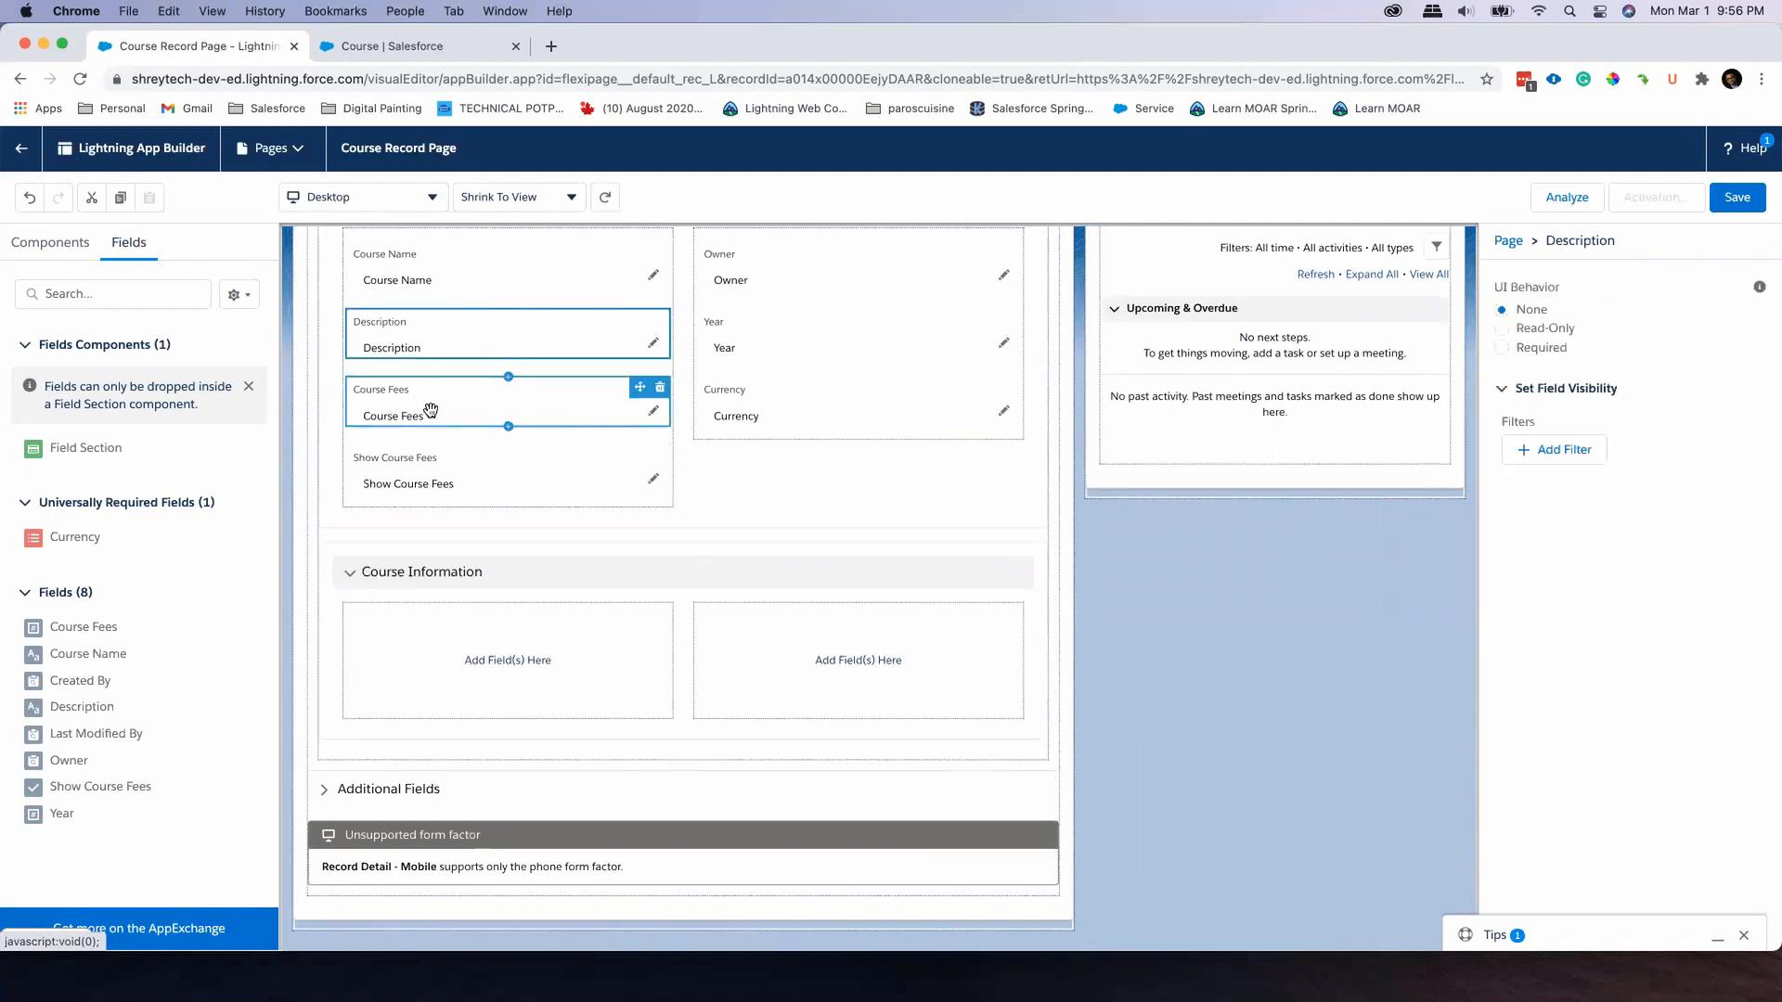
drag(457, 477, 451, 663)
drag(416, 488, 413, 594)
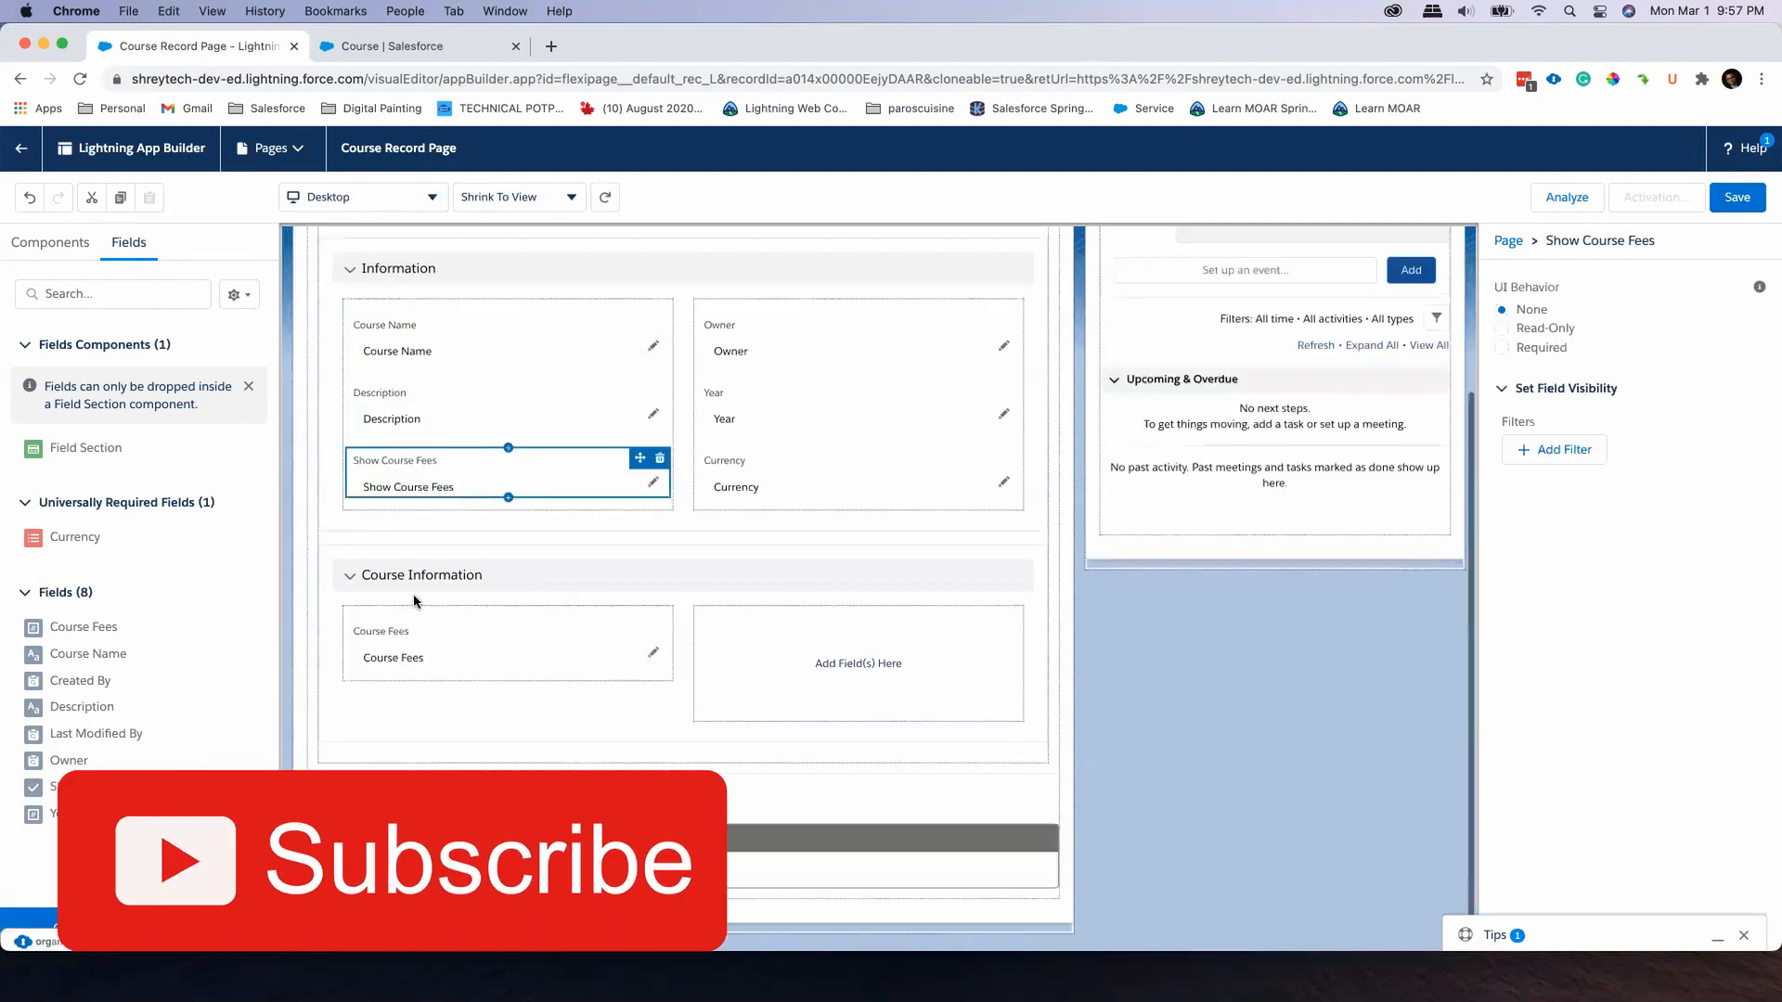
drag(423, 485, 417, 613)
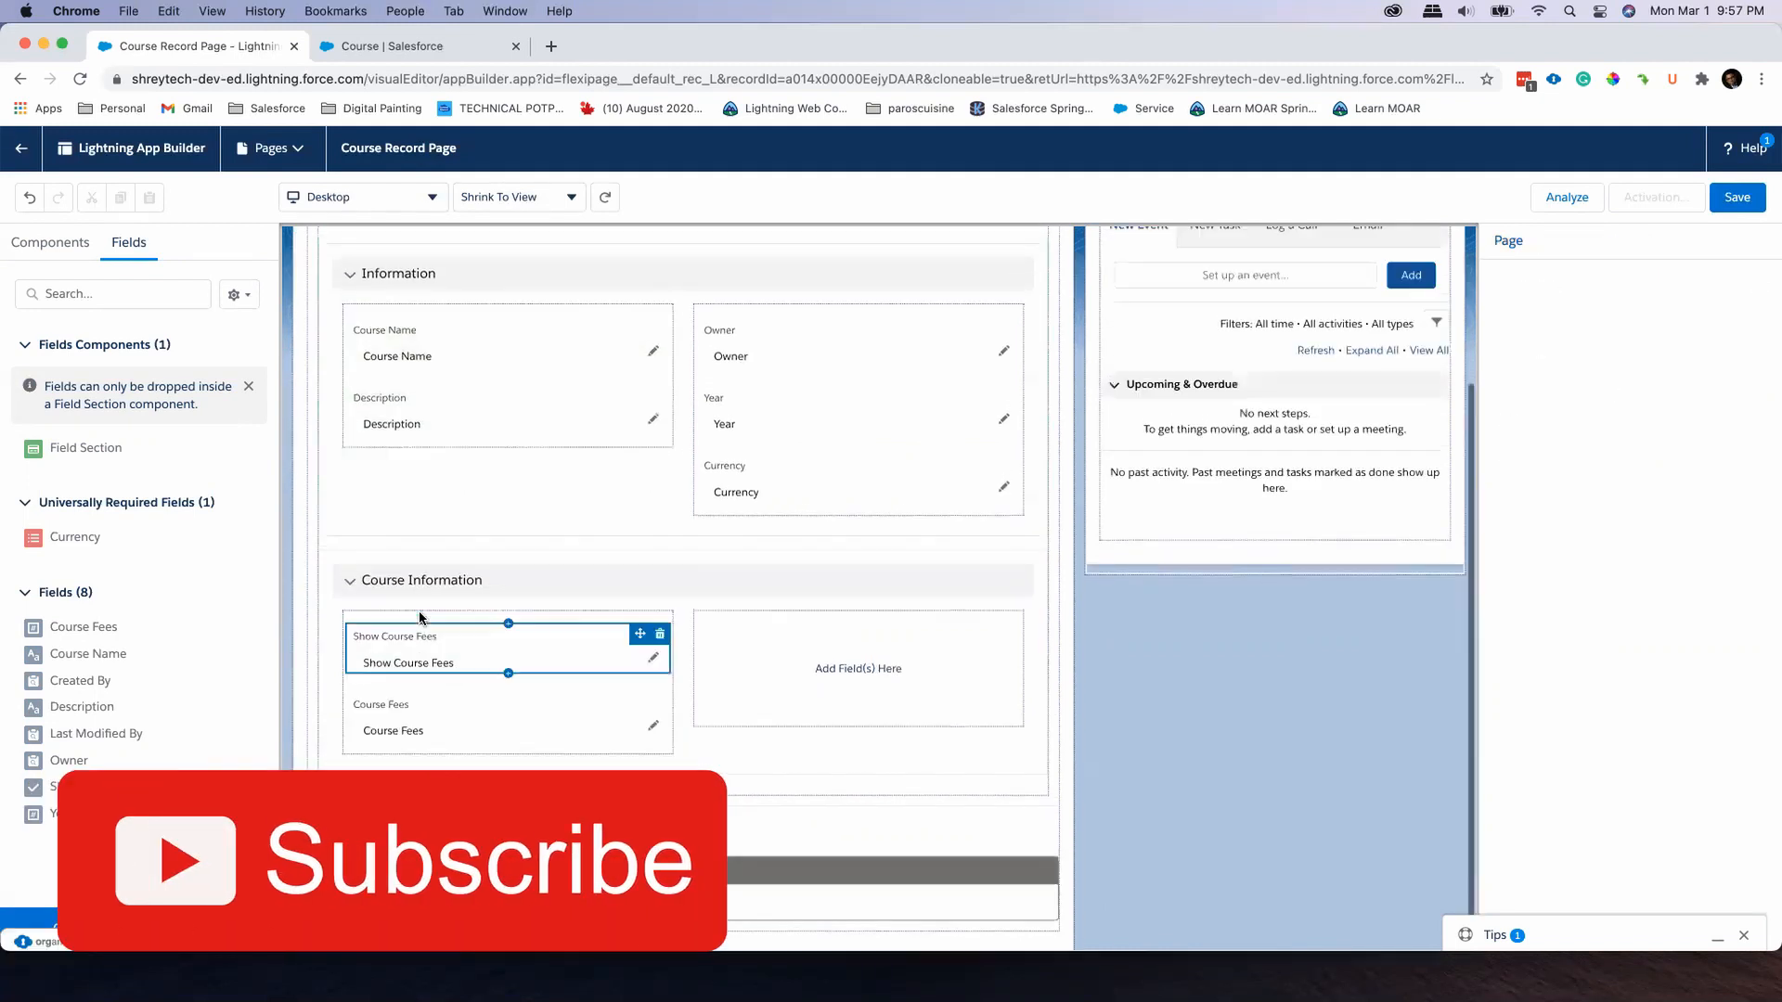
click(763, 419)
drag(762, 419, 782, 613)
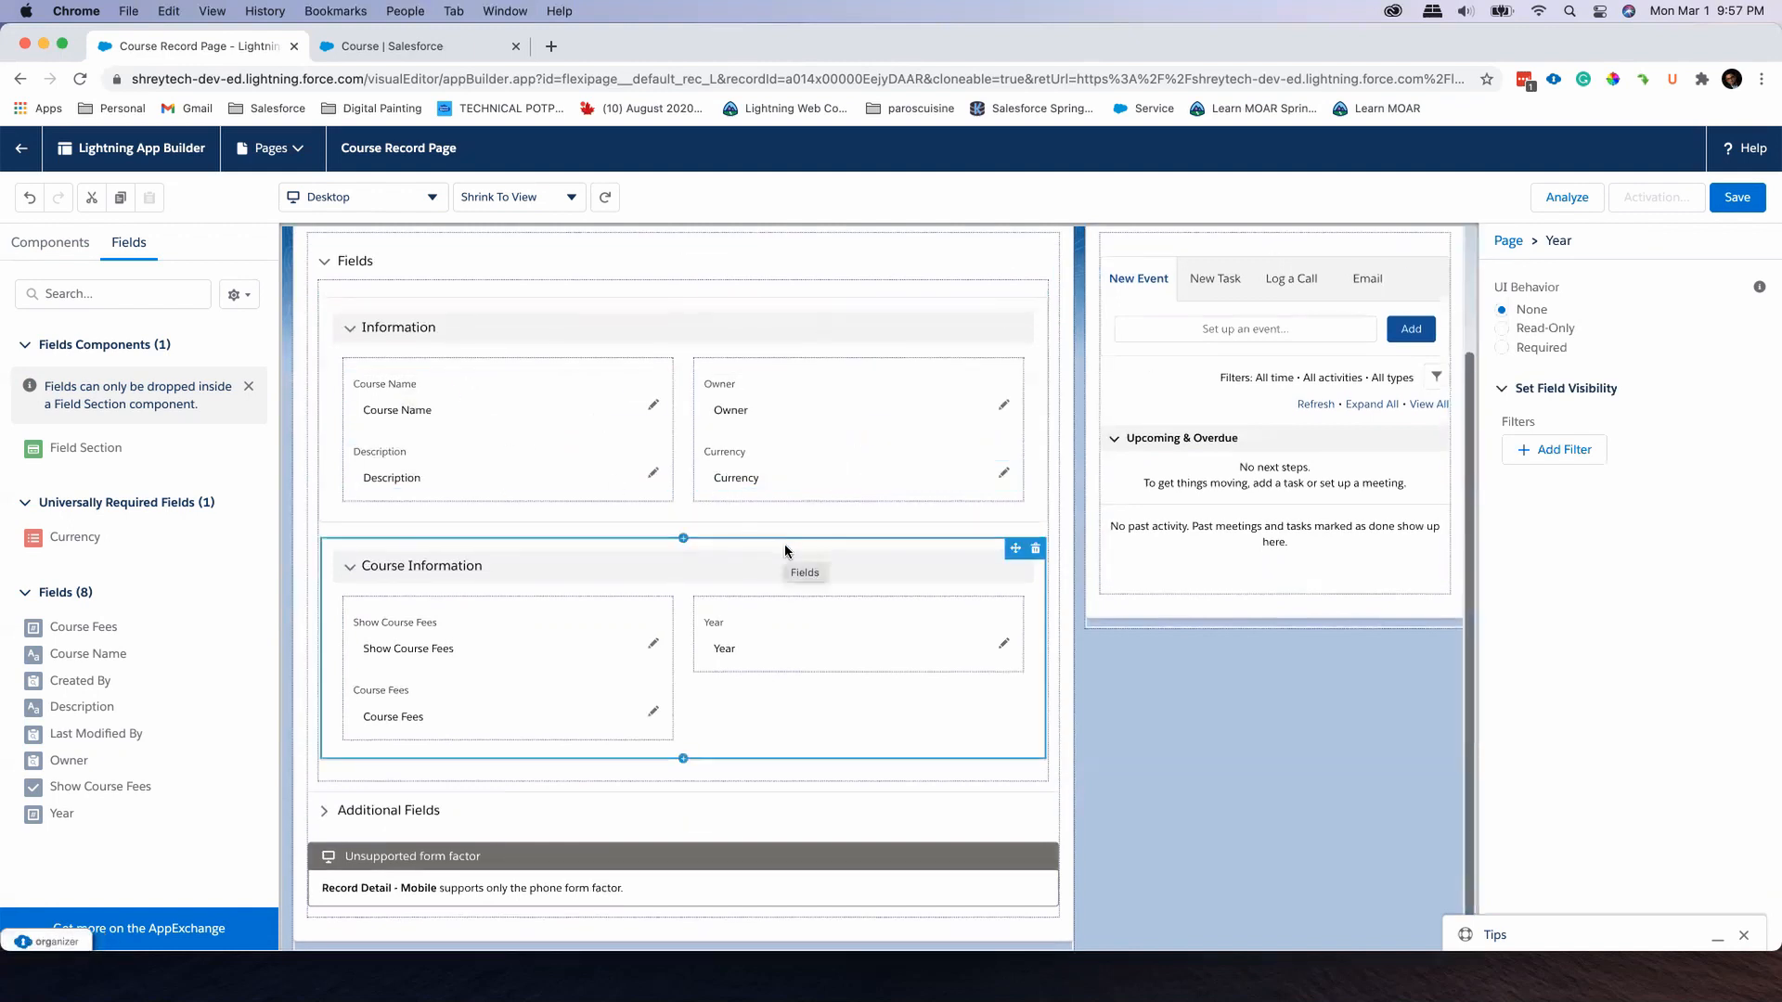
Save the Course Record Page and activate it as the org default for the Desktop form factor
click(1734, 197)
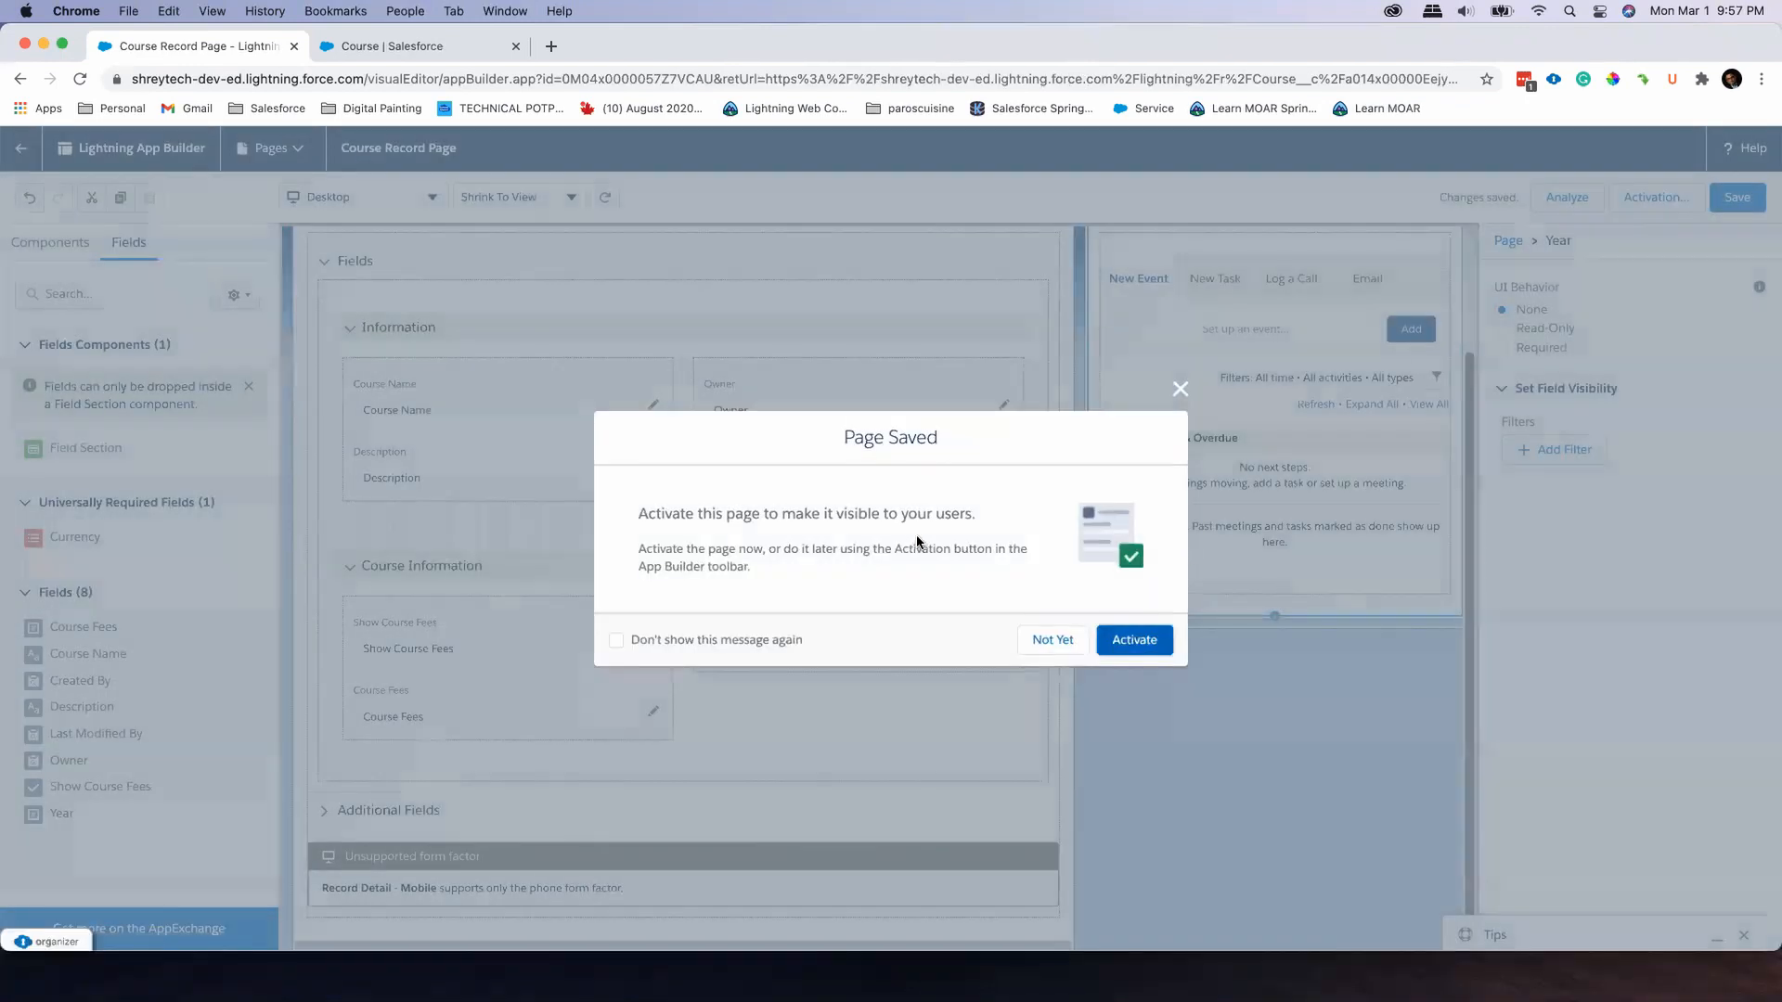
click(1140, 646)
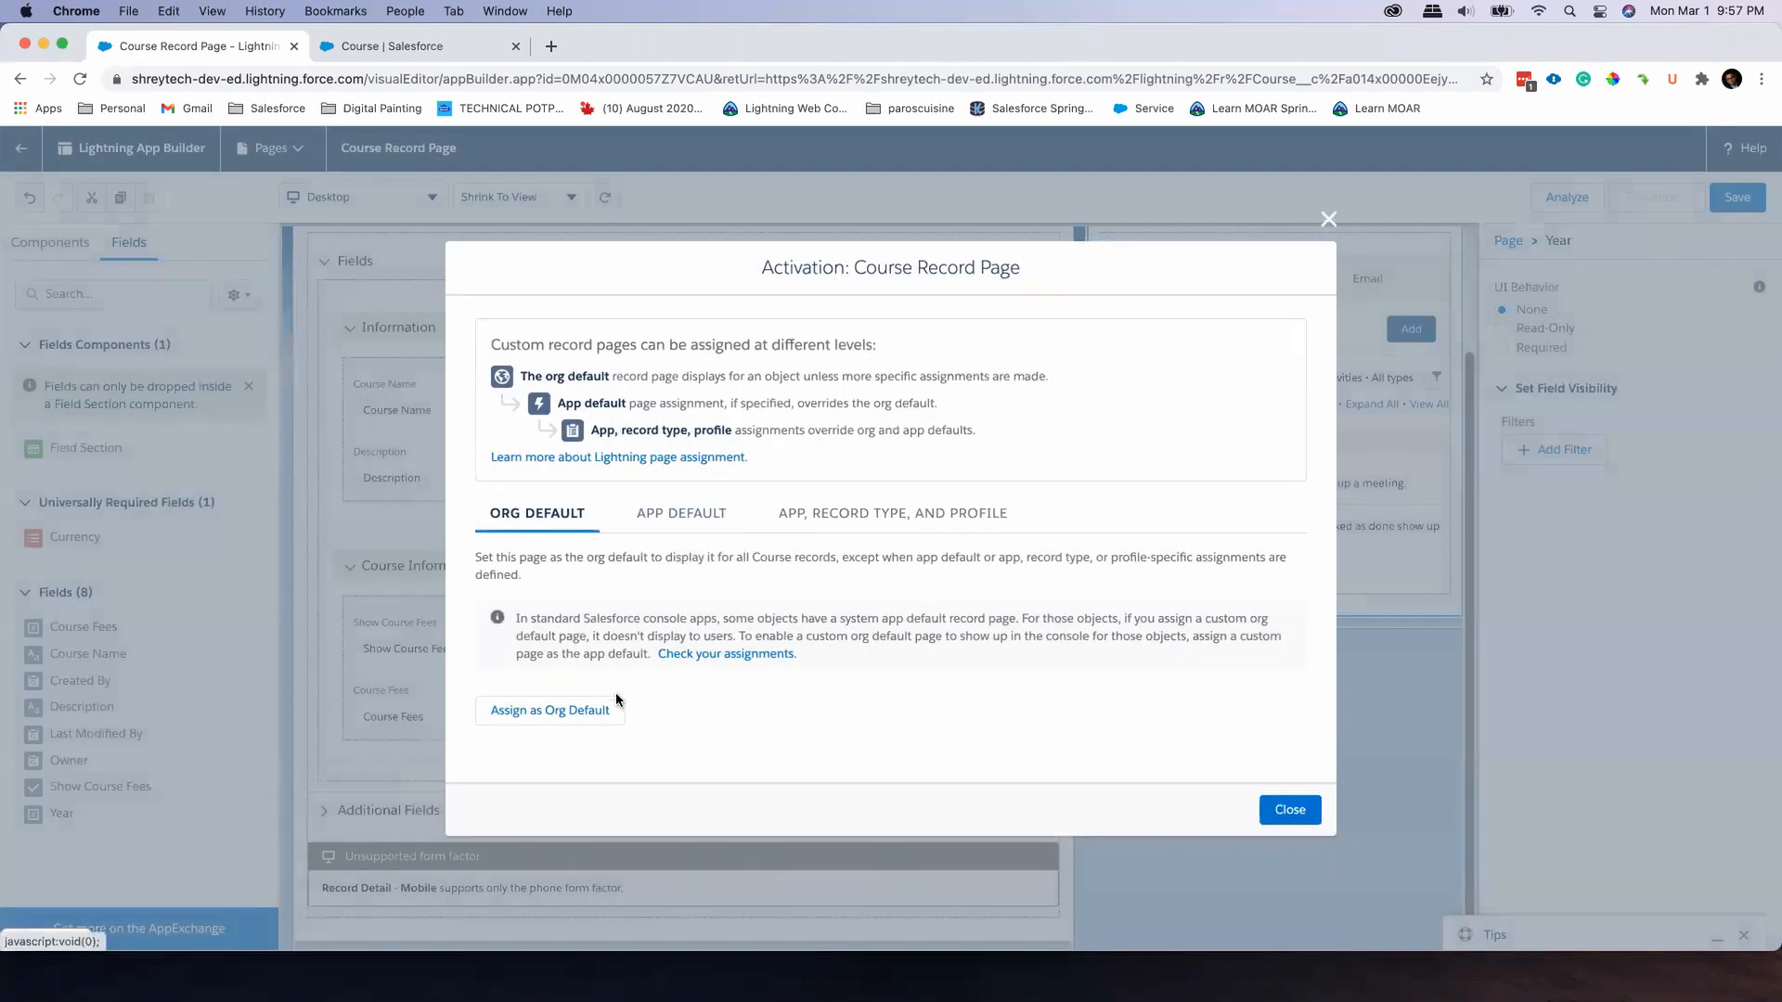
click(608, 713)
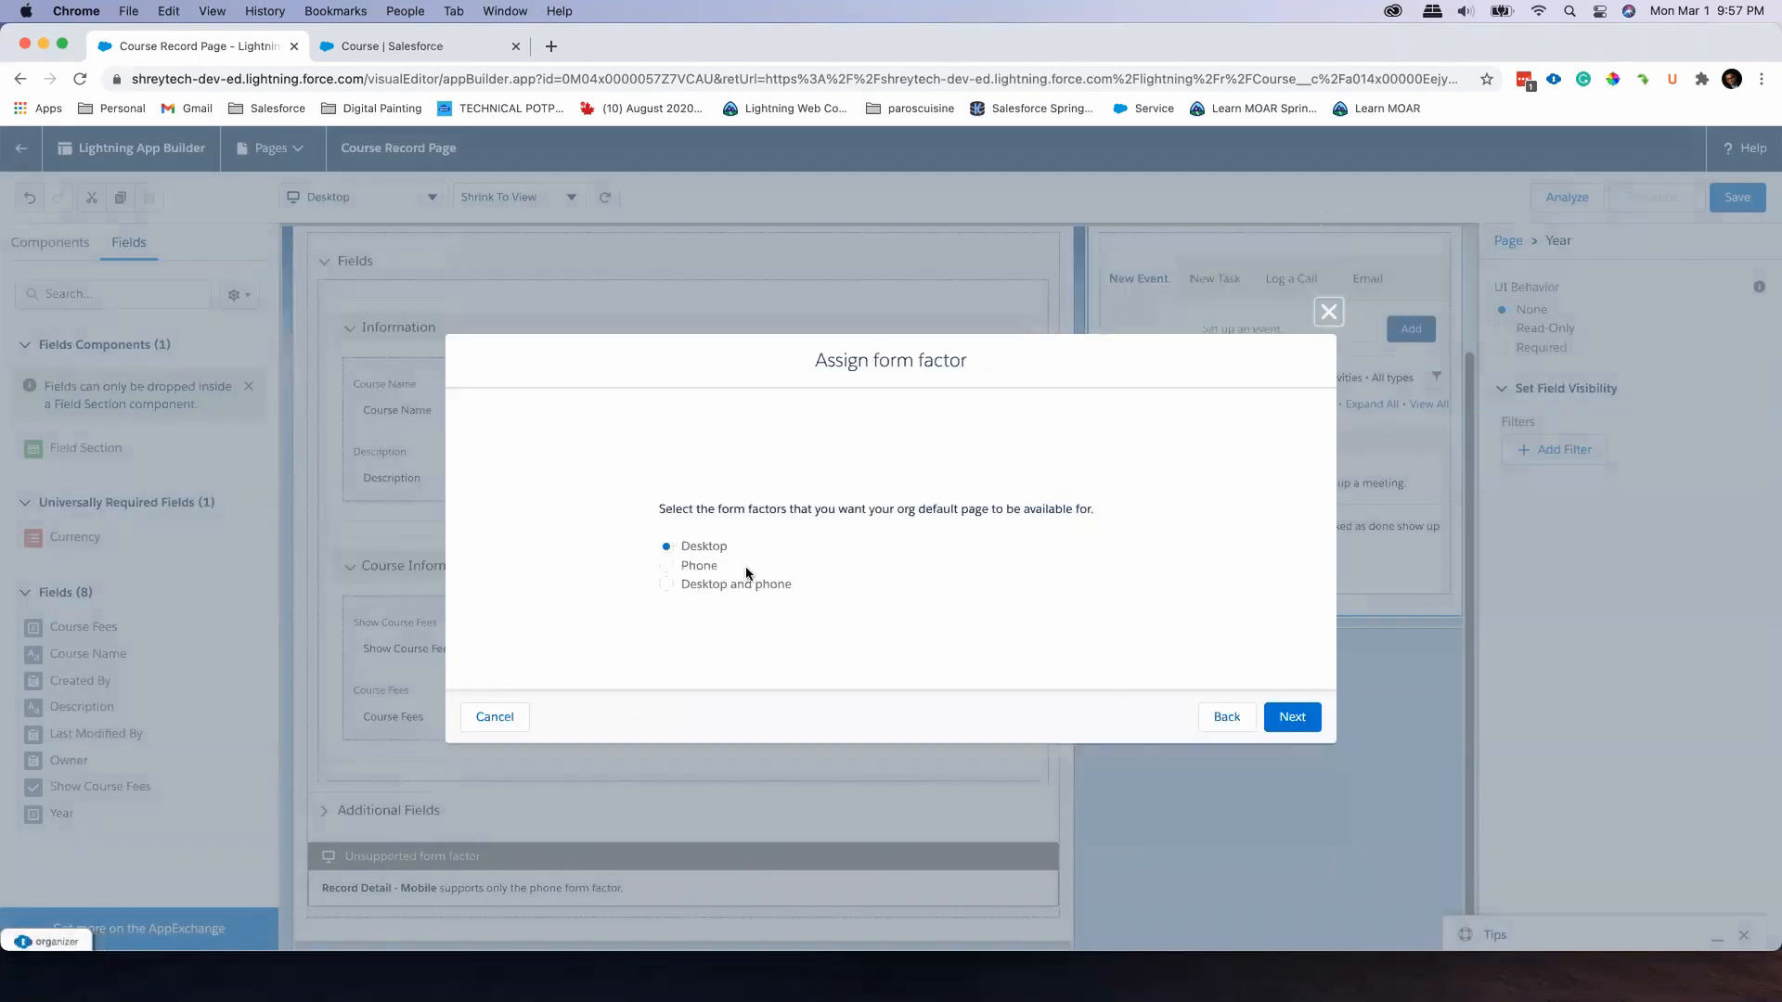
click(1291, 717)
click(1290, 661)
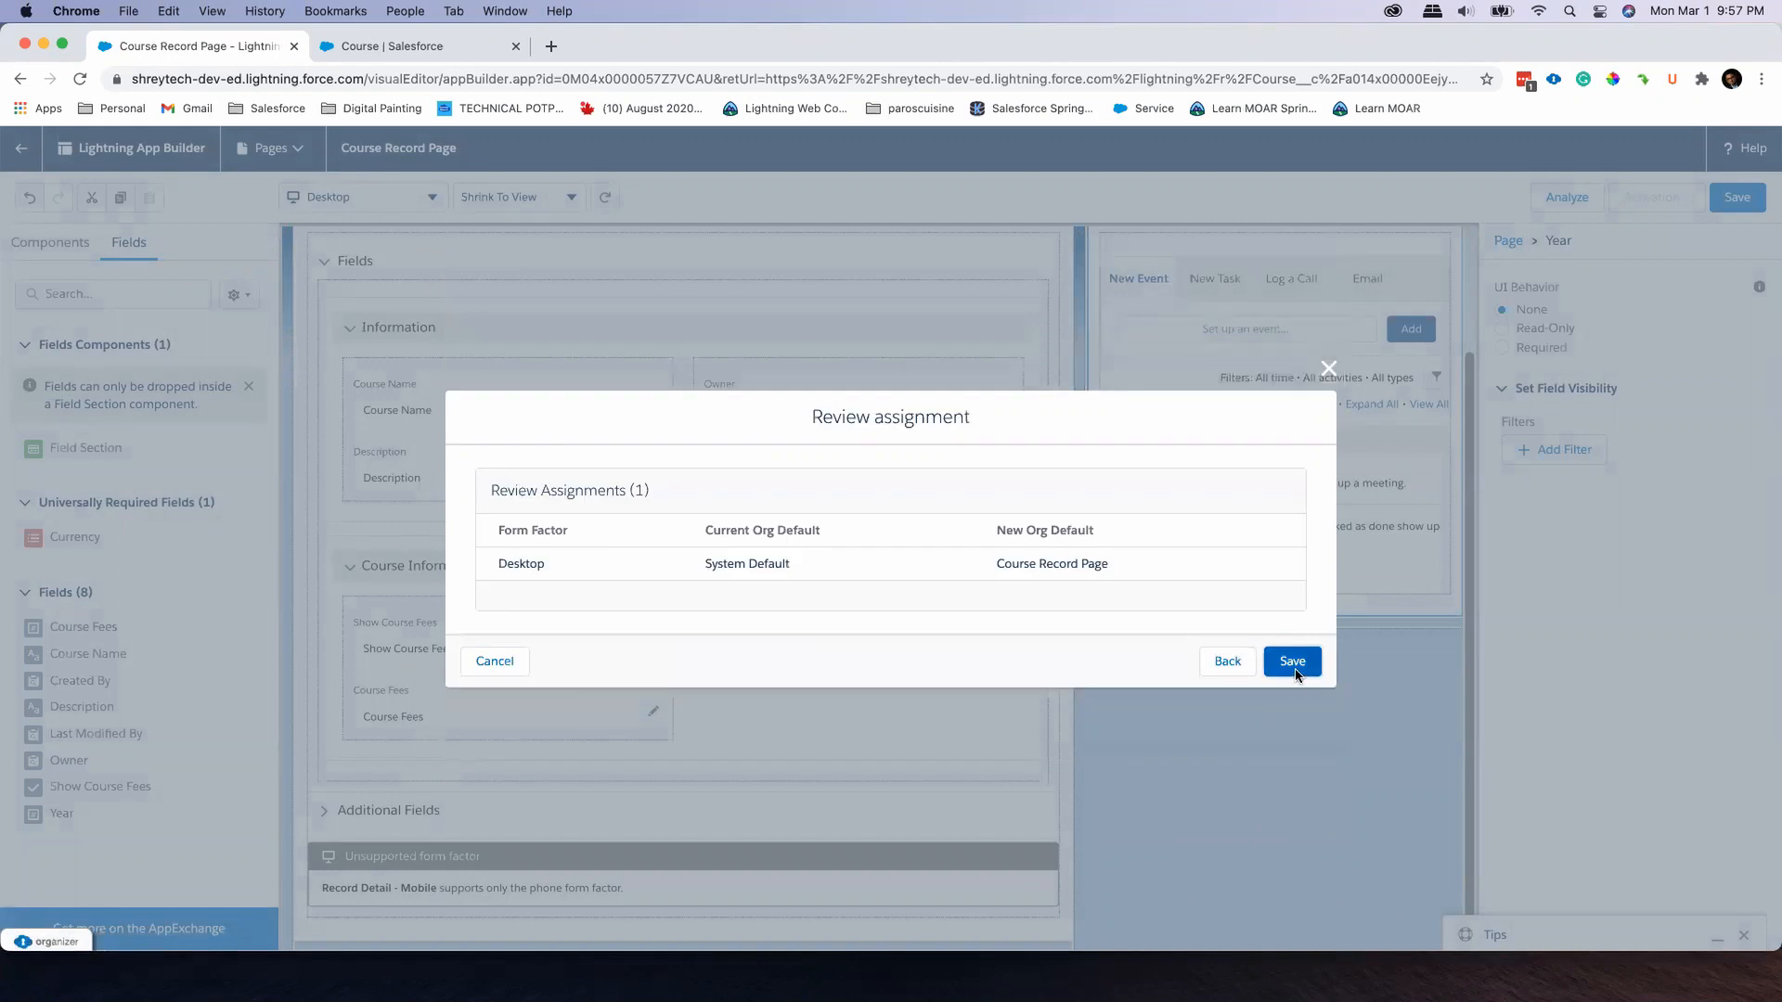
Return to the Object-Oriented Design record and check that its Information and Course Information sections collapse and expand
click(18, 148)
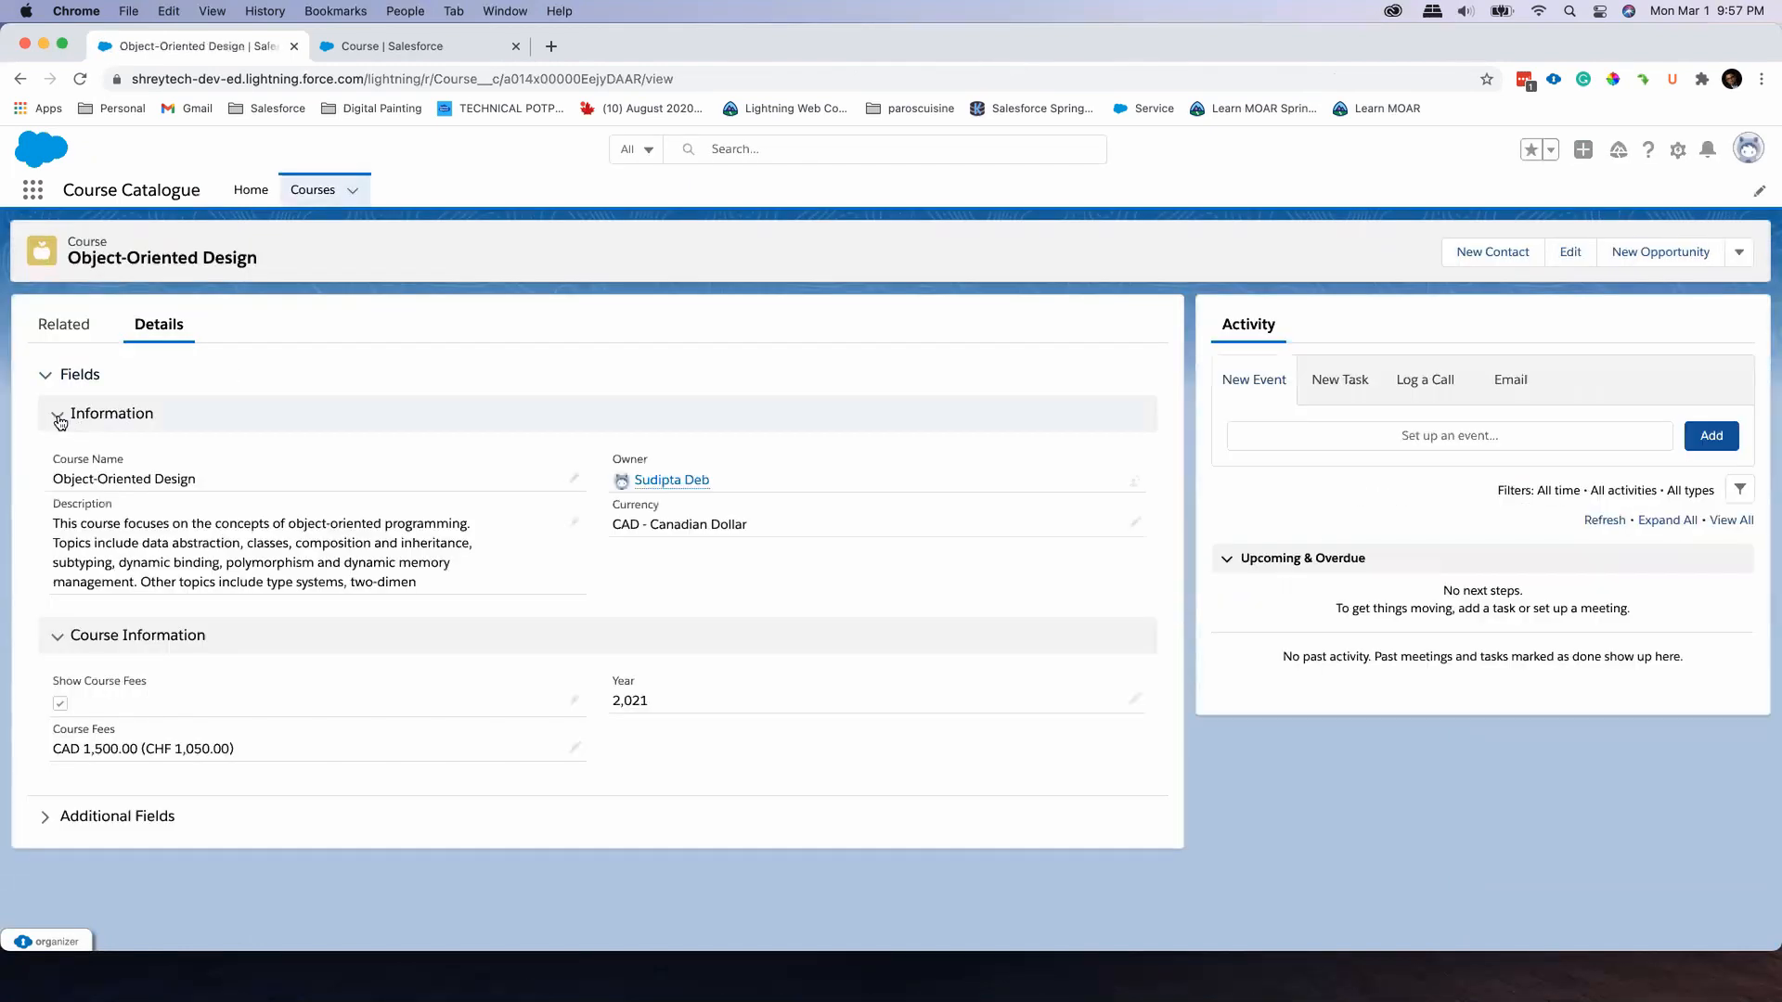
click(58, 414)
click(63, 469)
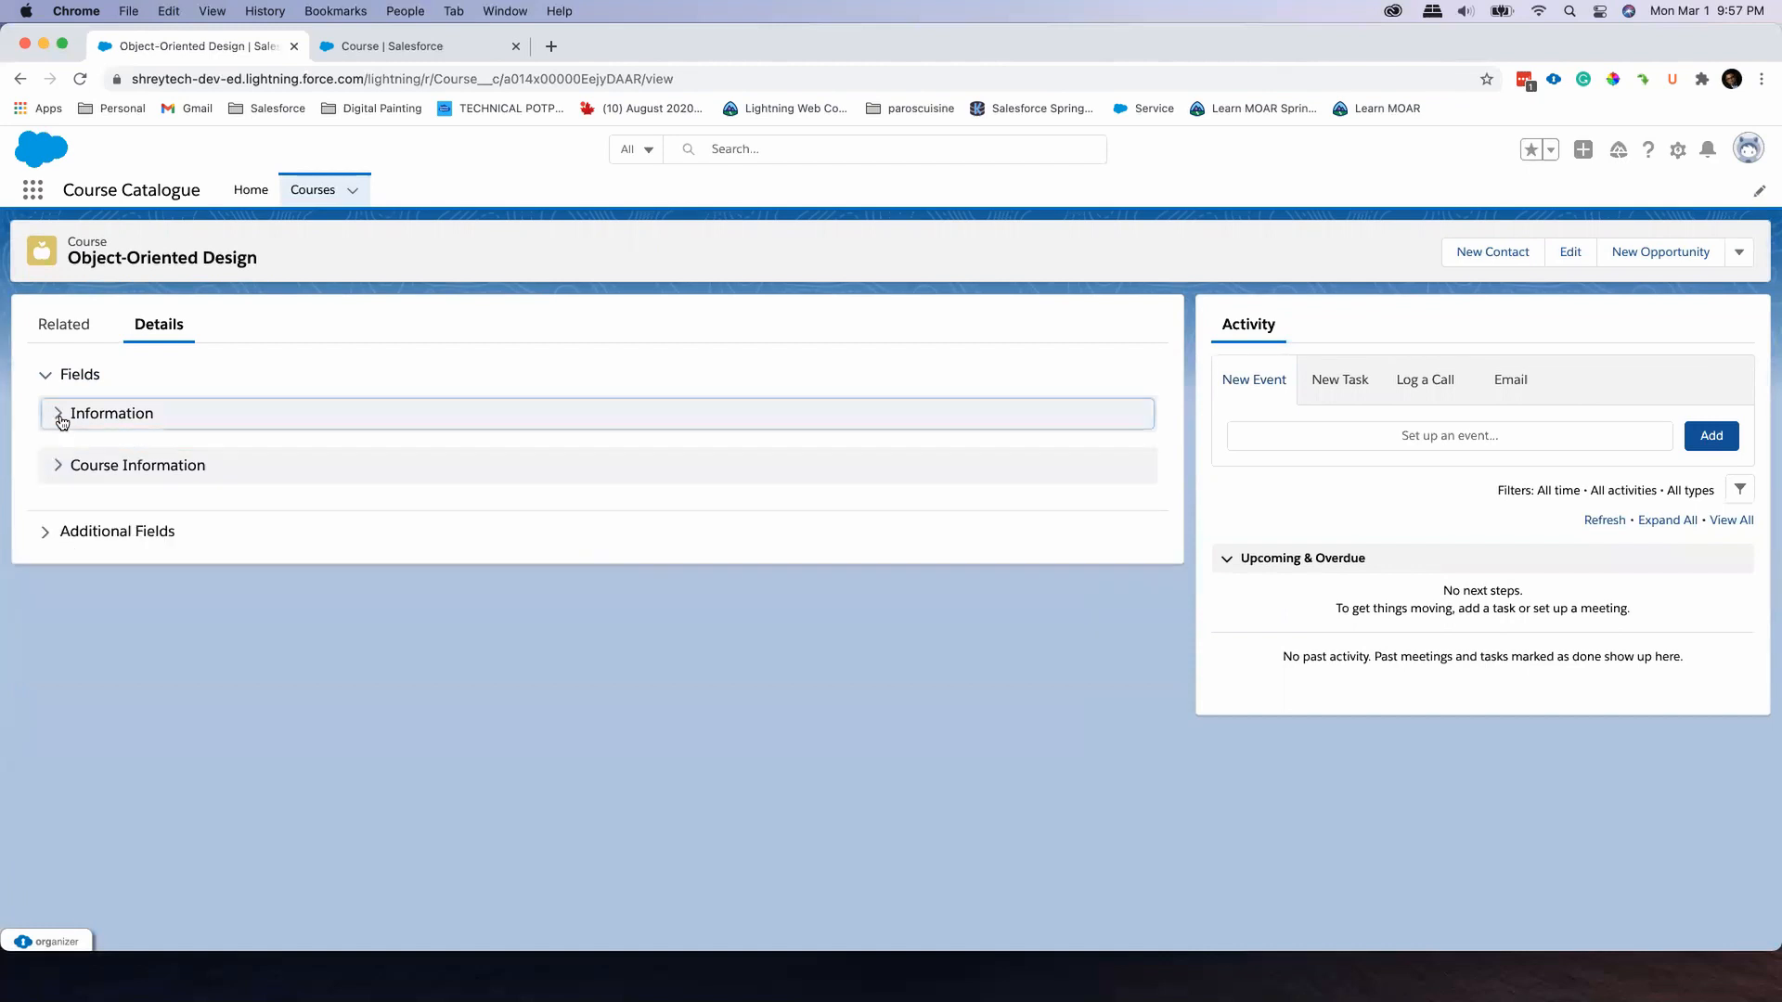
click(58, 415)
click(55, 635)
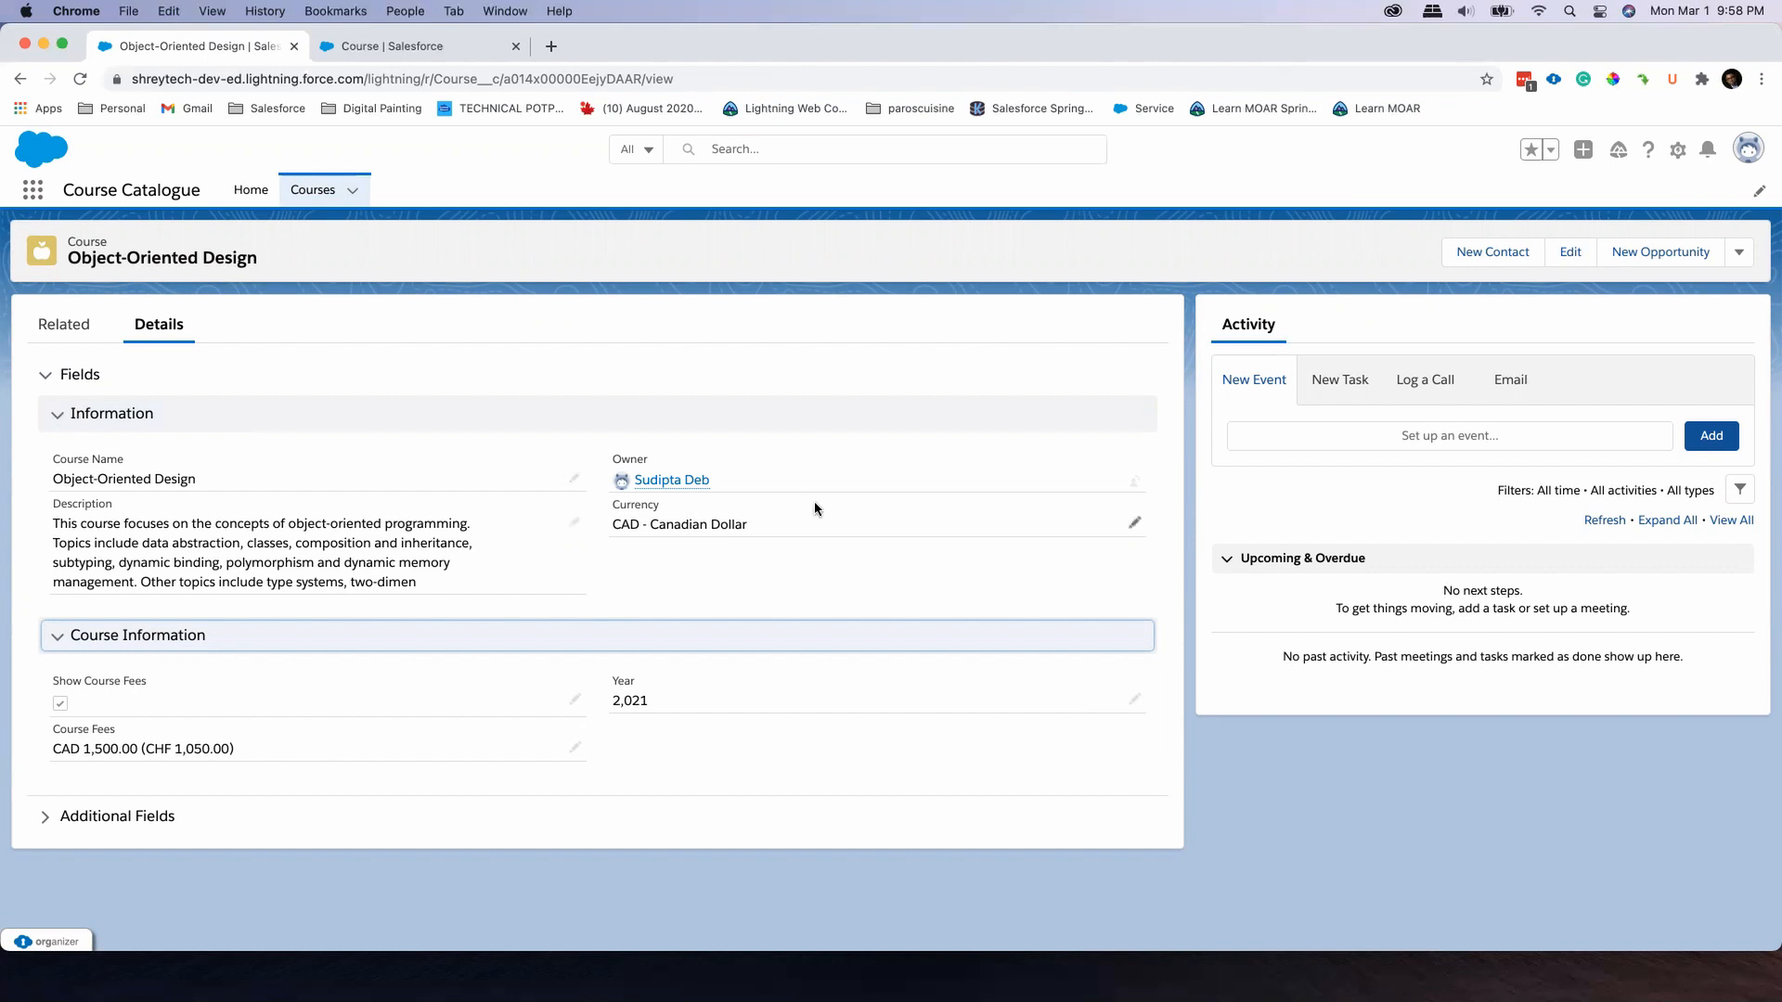
Edit the record page again and set the UI behavior of the Course Fees field to Read-Only
click(1678, 150)
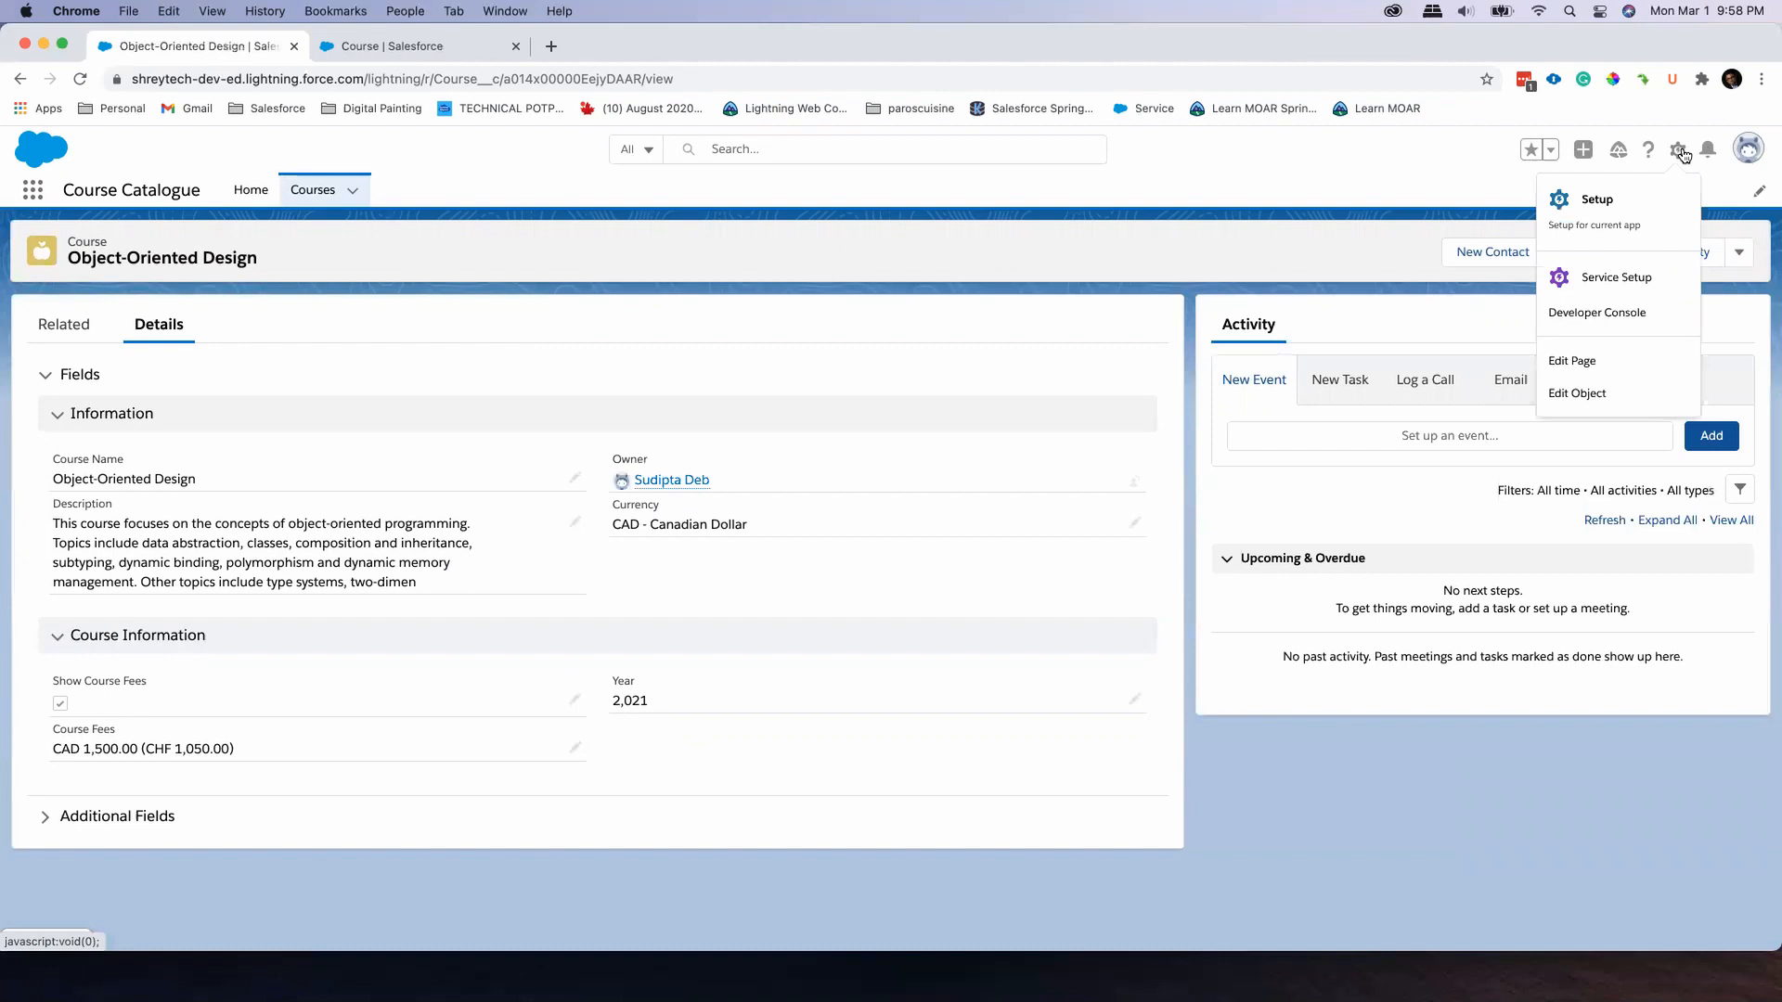
click(1633, 368)
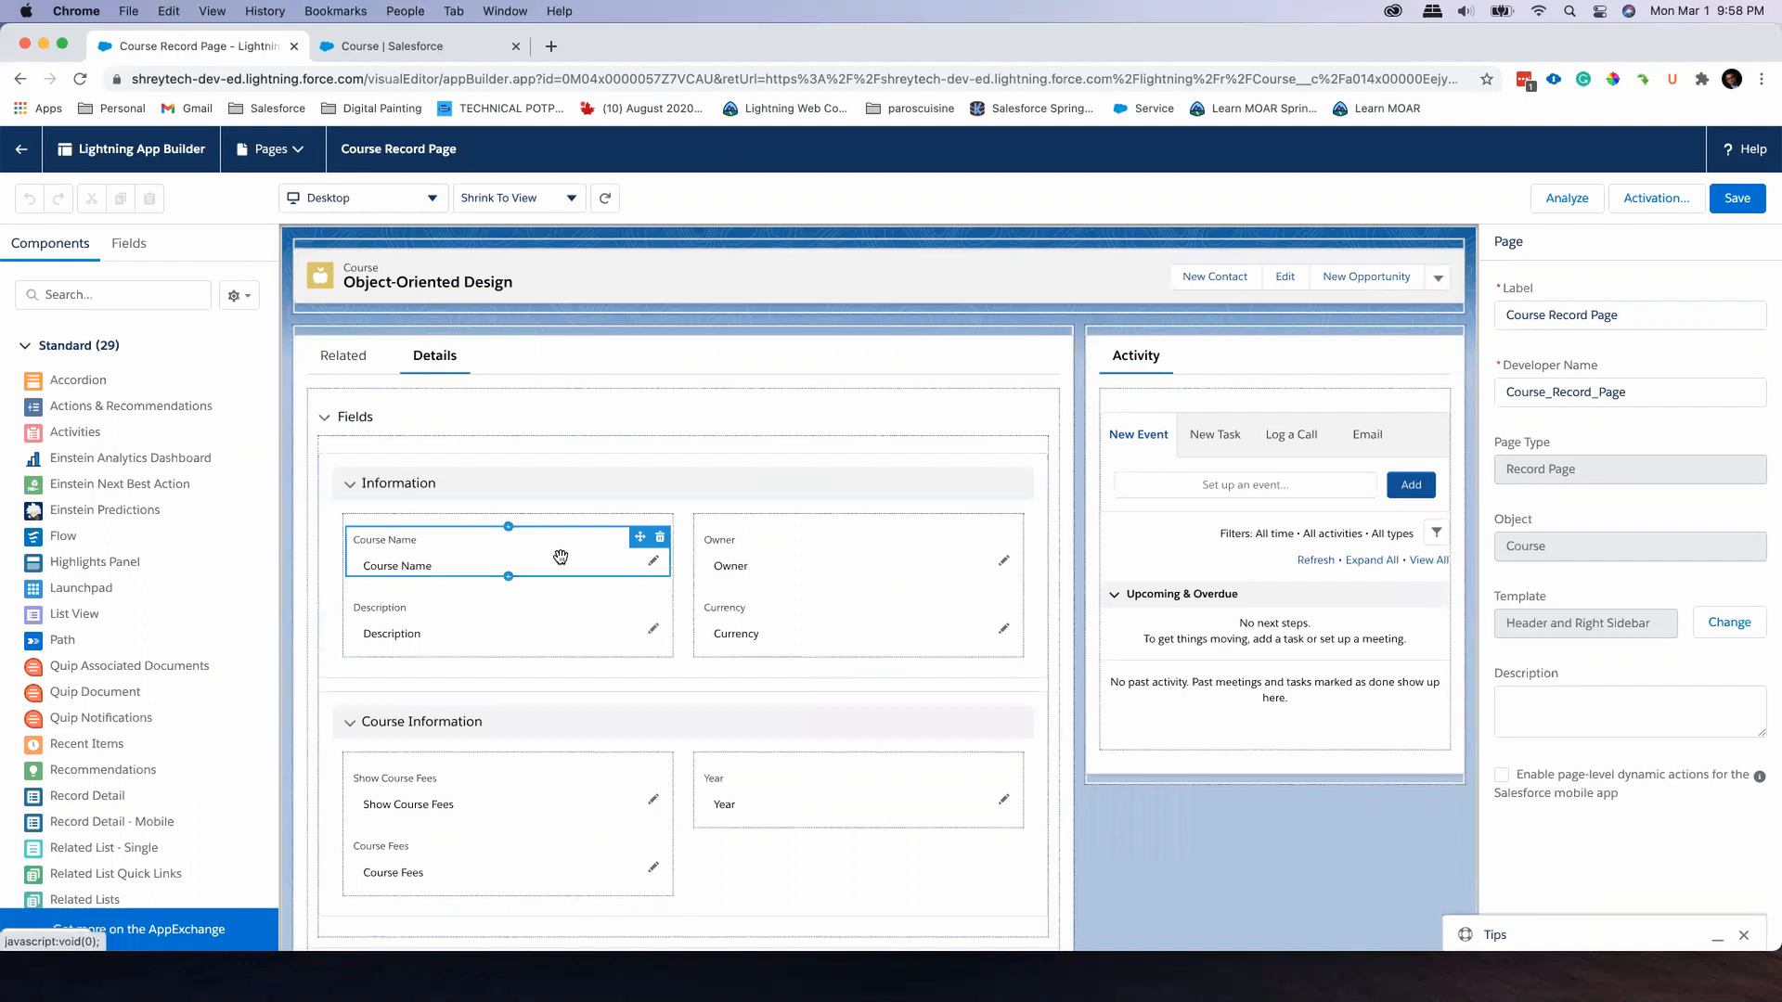
scroll(560, 557, down, 3)
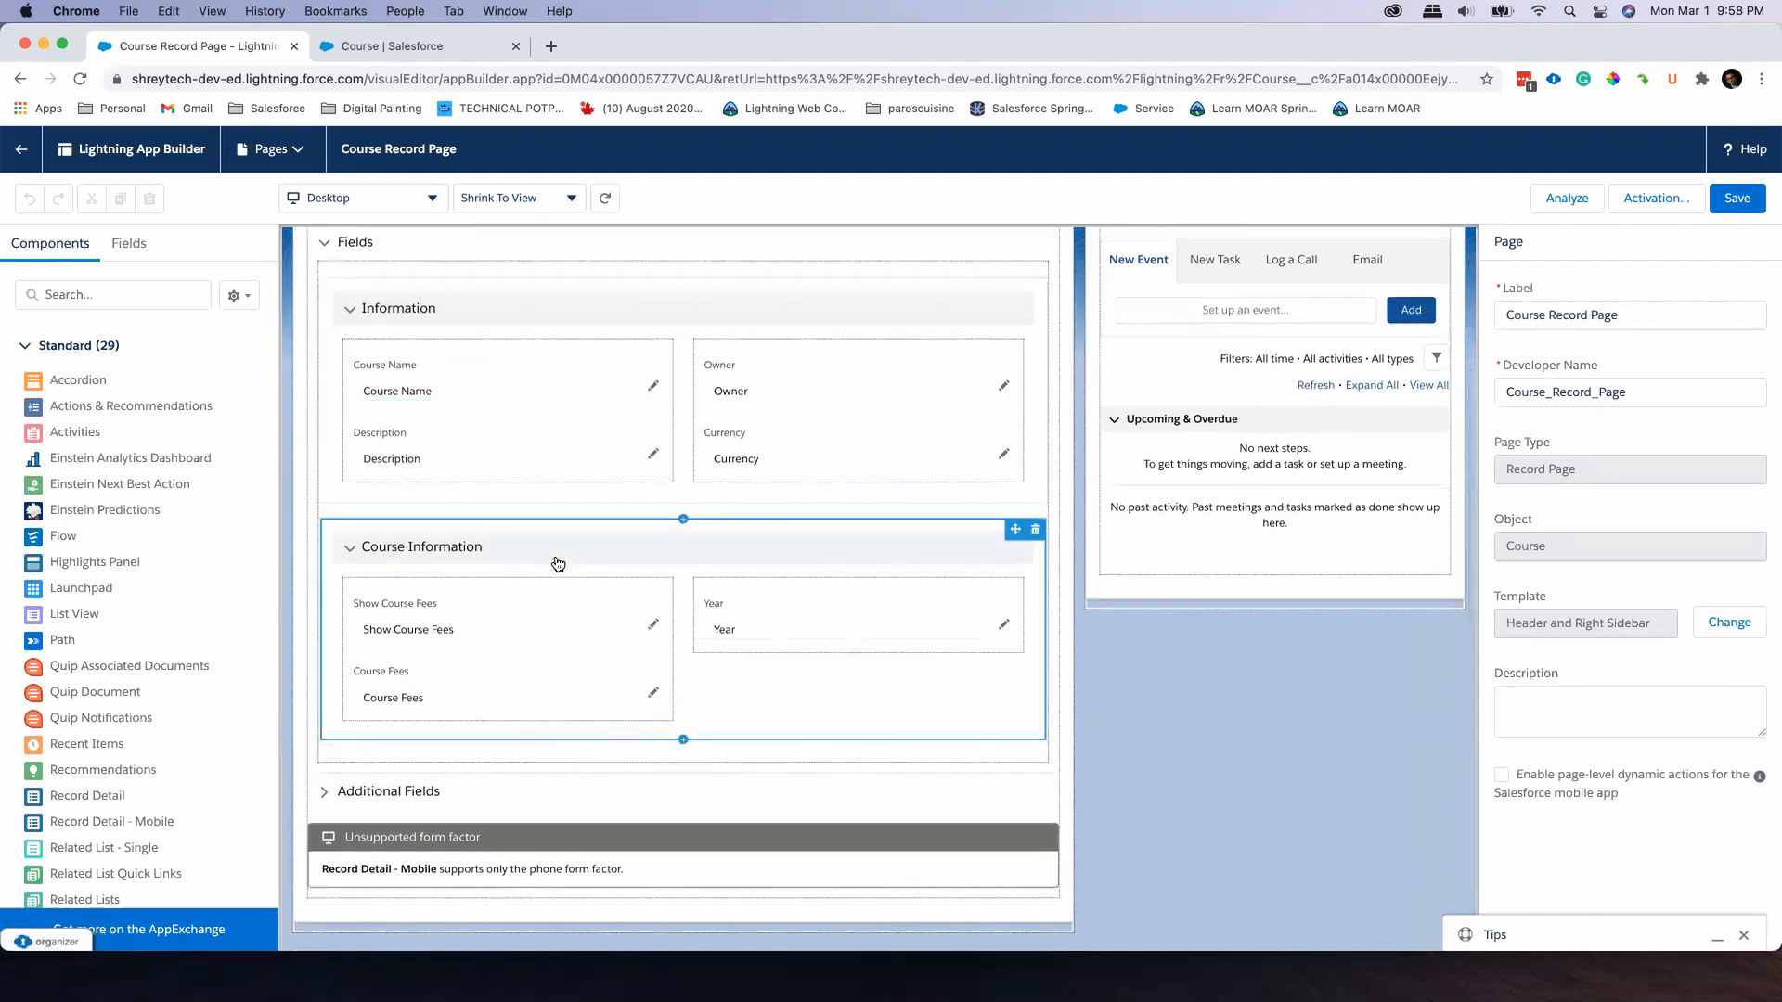
click(482, 687)
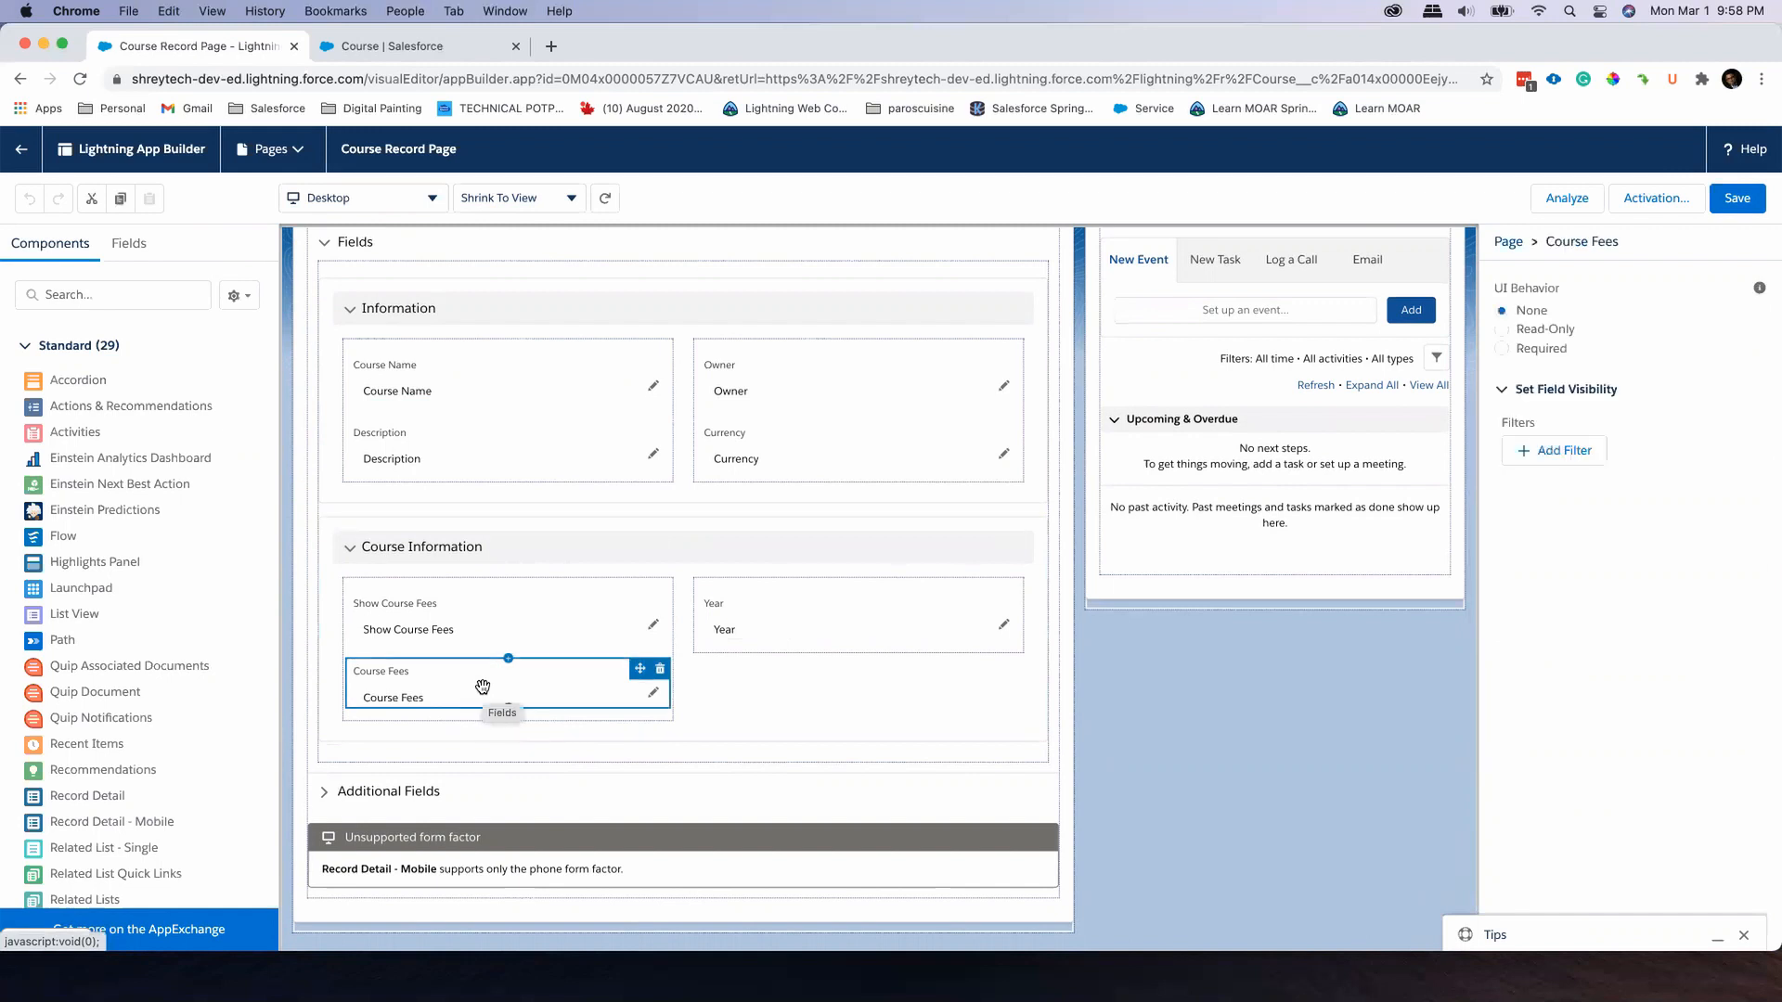
click(1503, 329)
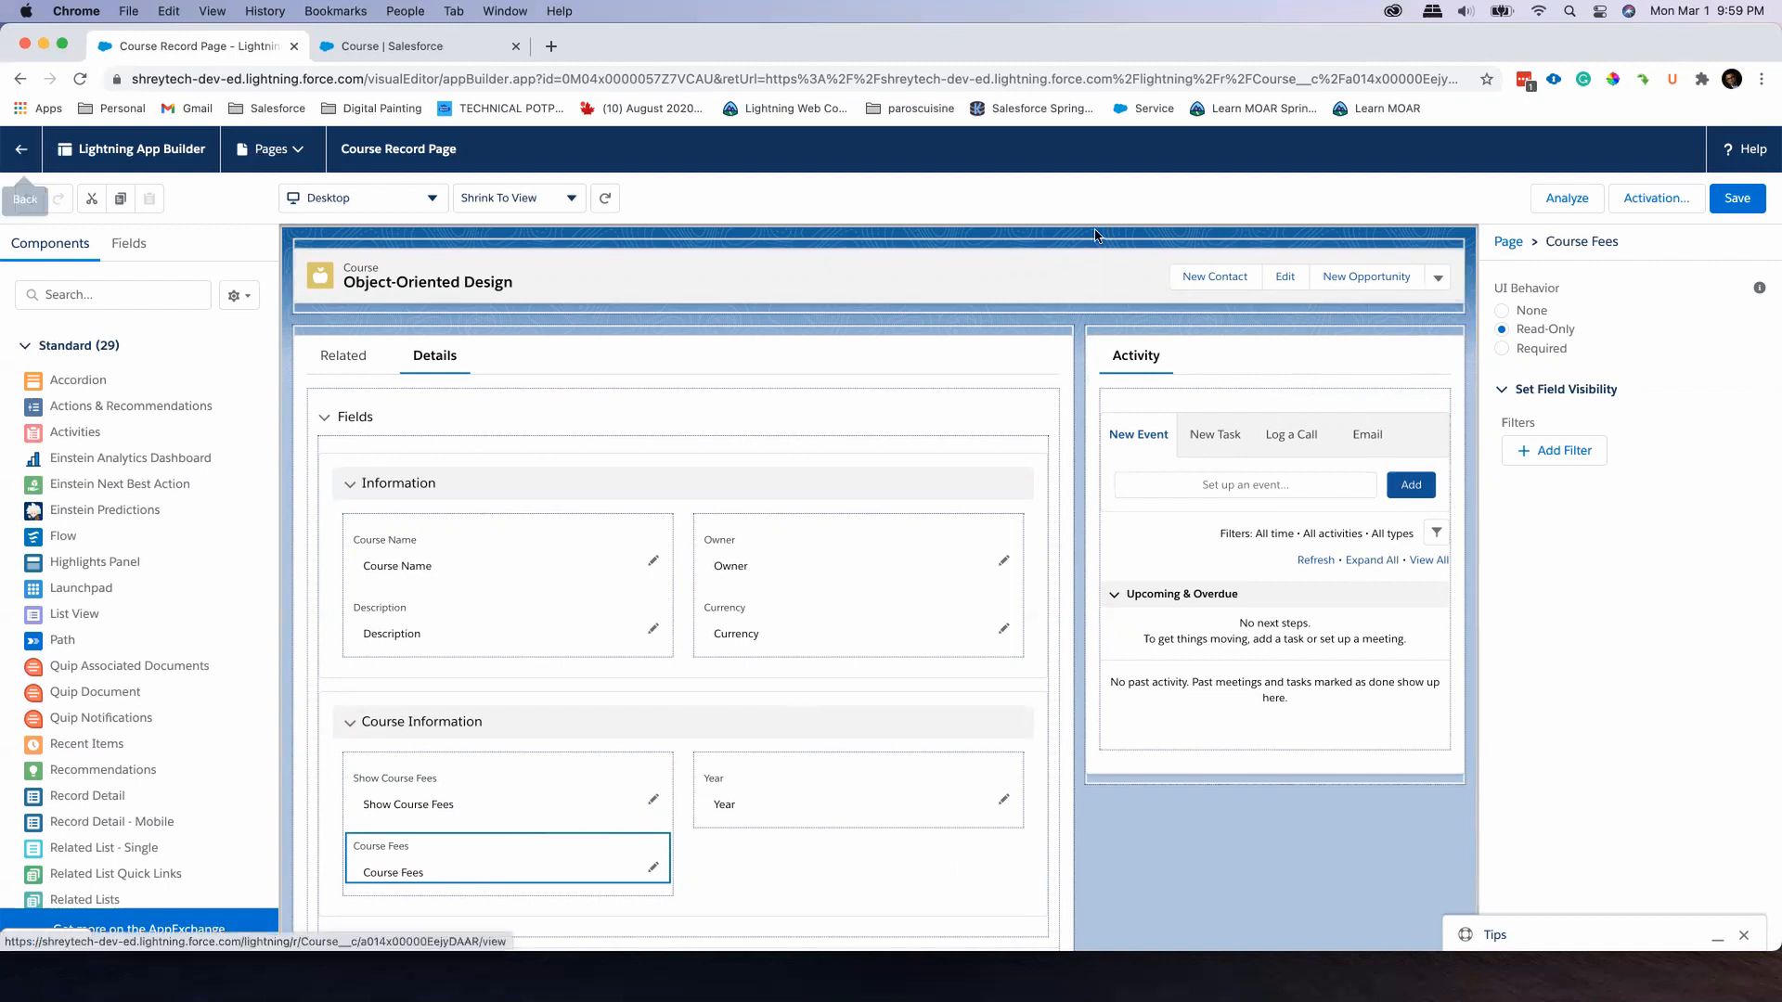
Set the UI behavior of Course Fees to None, save the page and return to the course record
click(1501, 311)
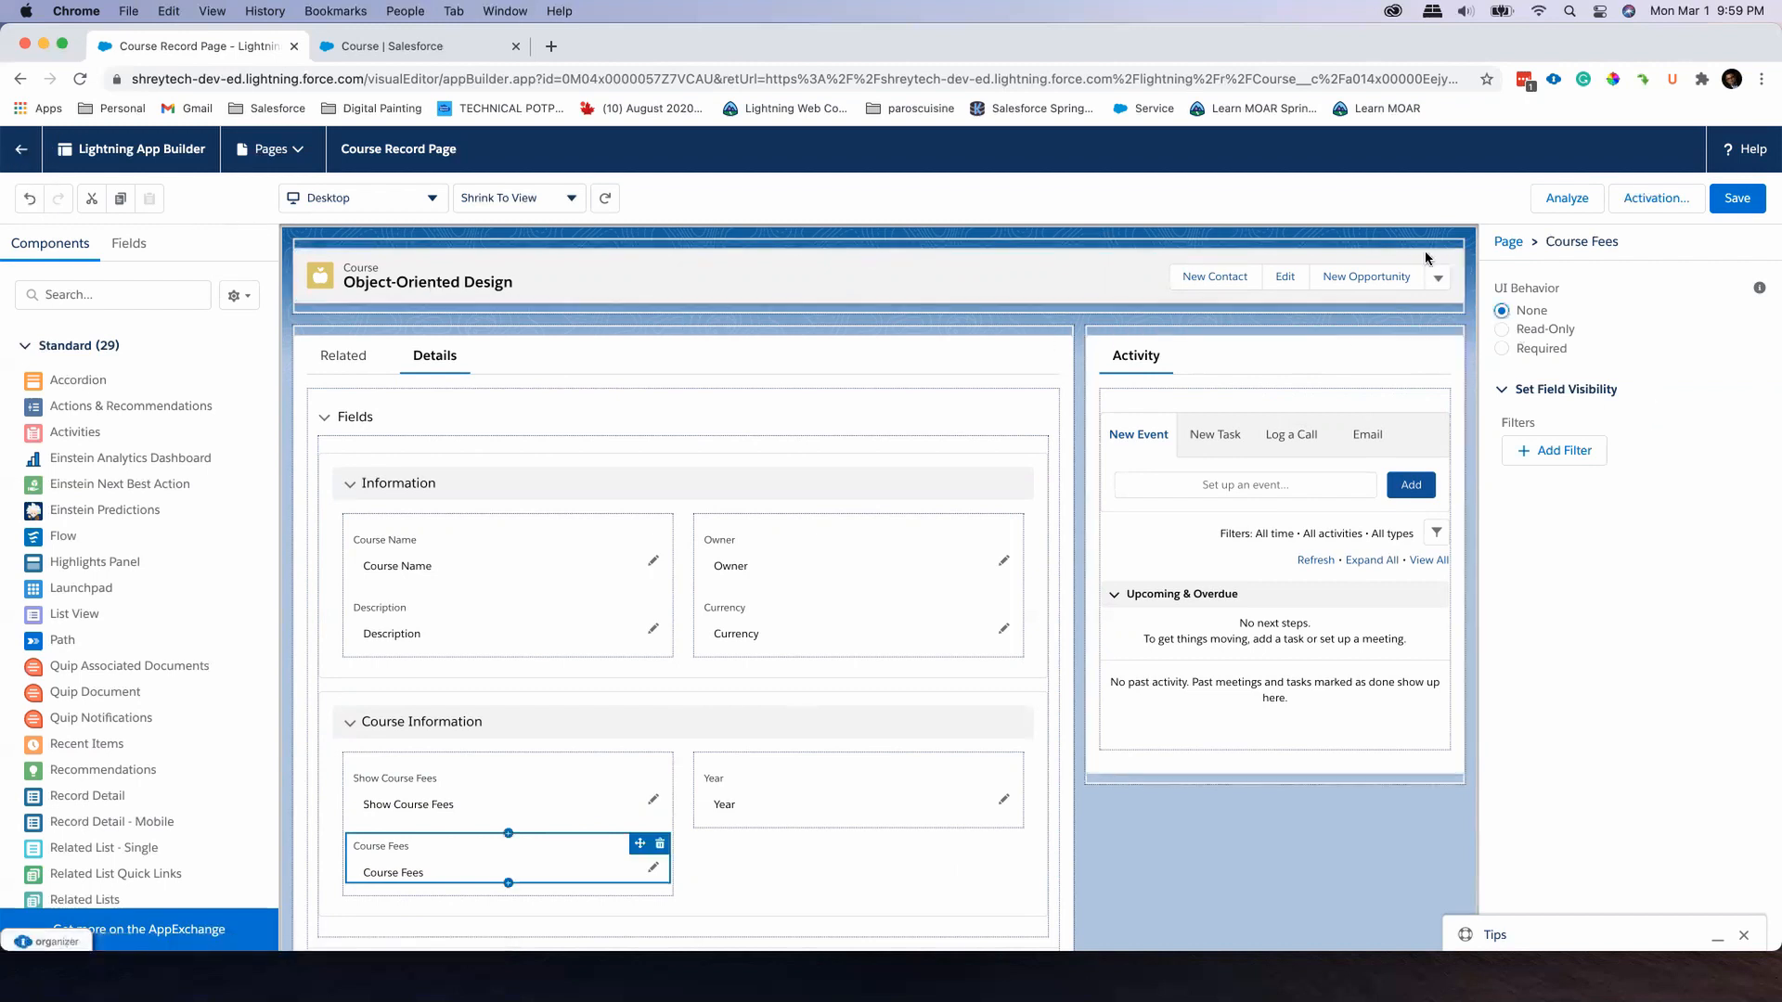
click(1736, 198)
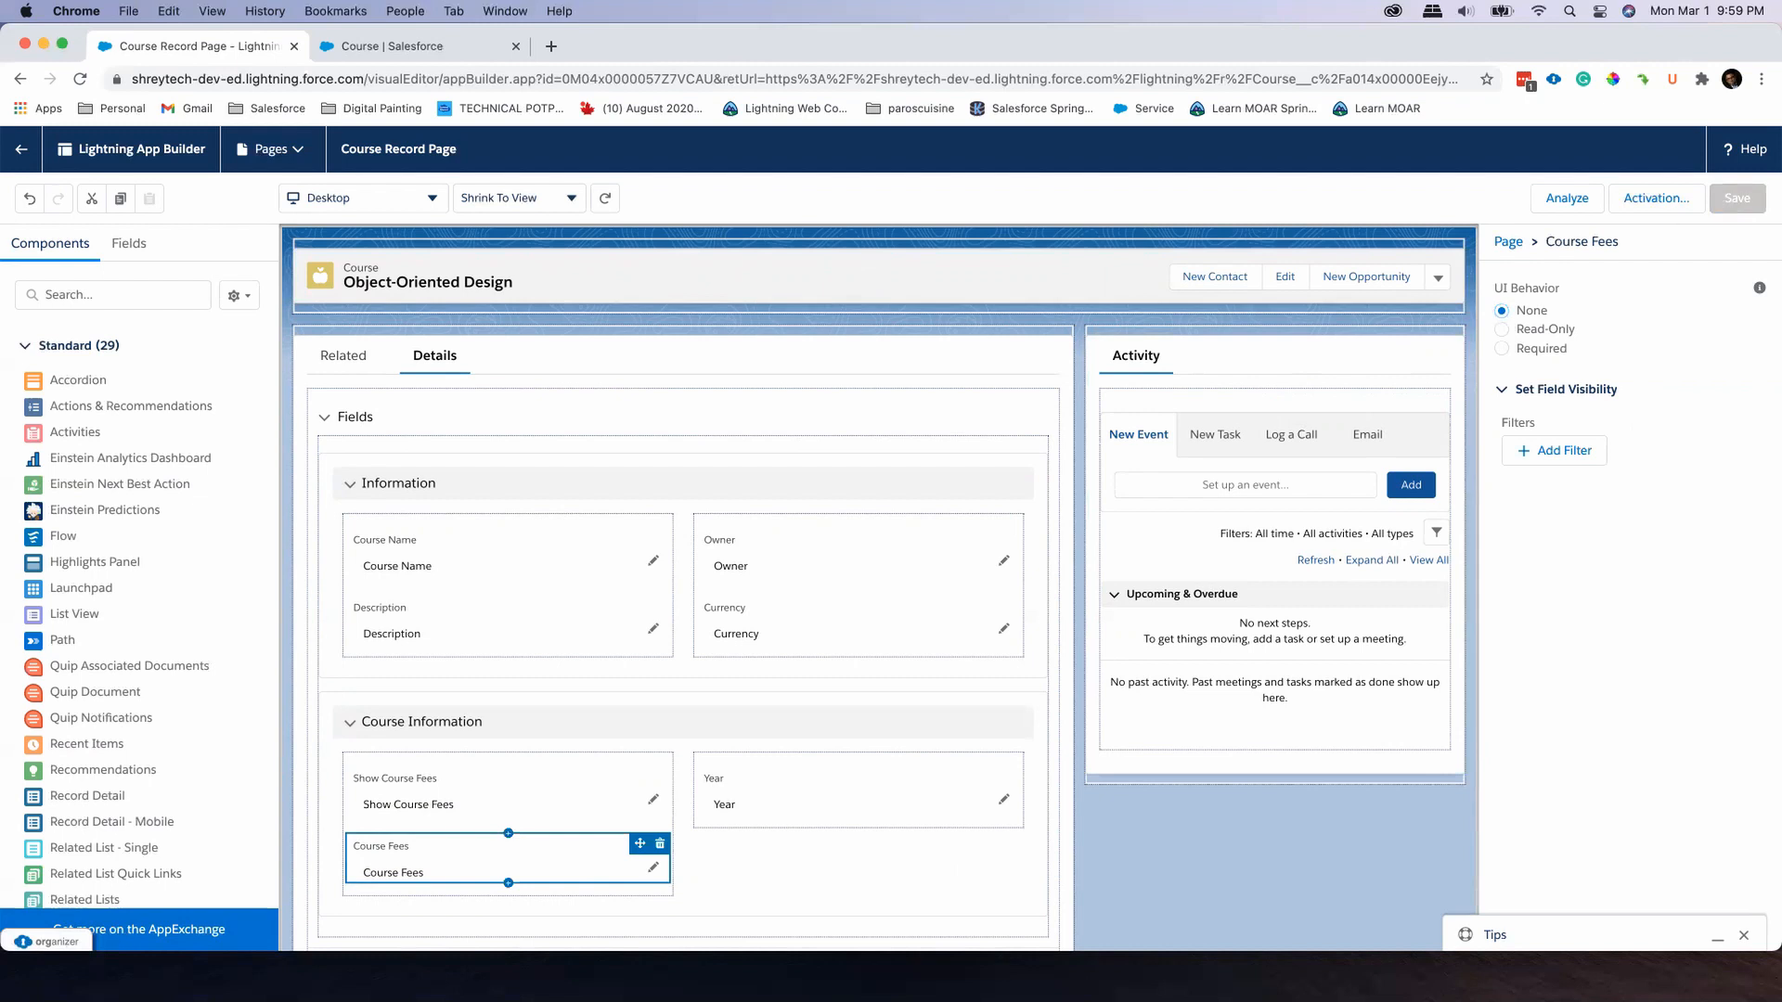
click(21, 148)
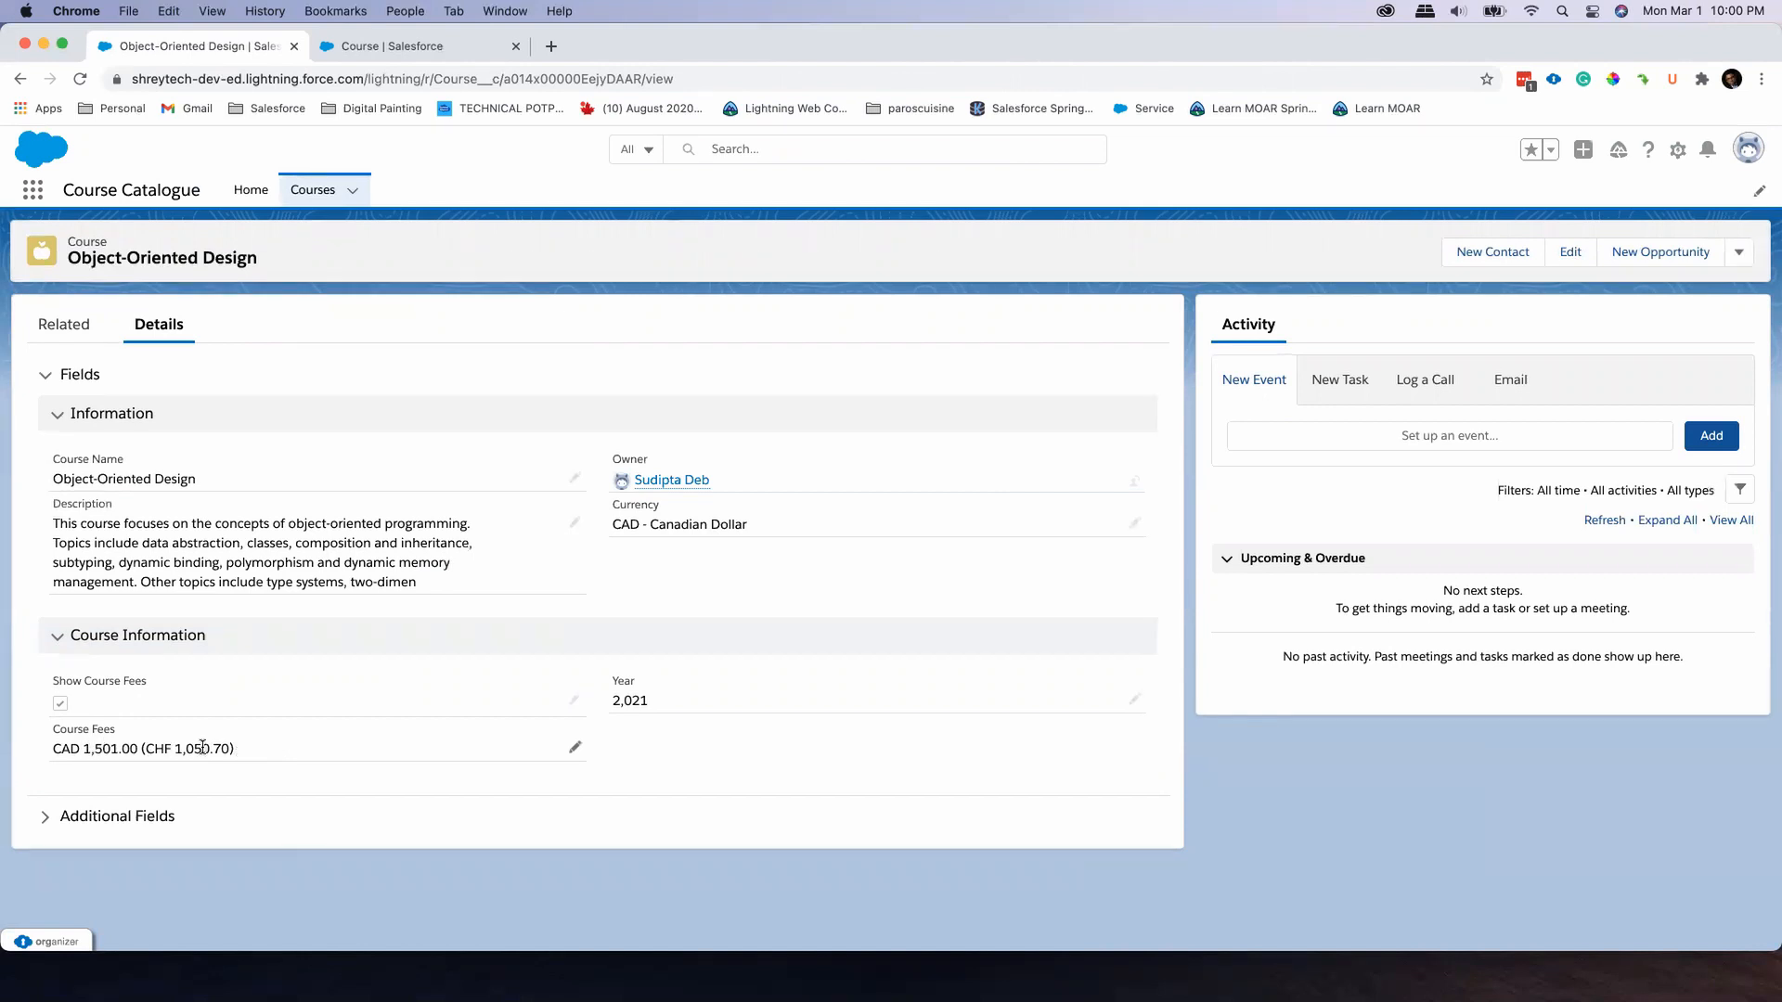
Clear the Show Course Fees checkbox on the Object-Oriented Design record and save the record
click(576, 703)
click(67, 720)
click(927, 921)
Edit the record page to add a visibility filter on Course Fees for Show Course Fees equal to True, and save the page
click(1680, 151)
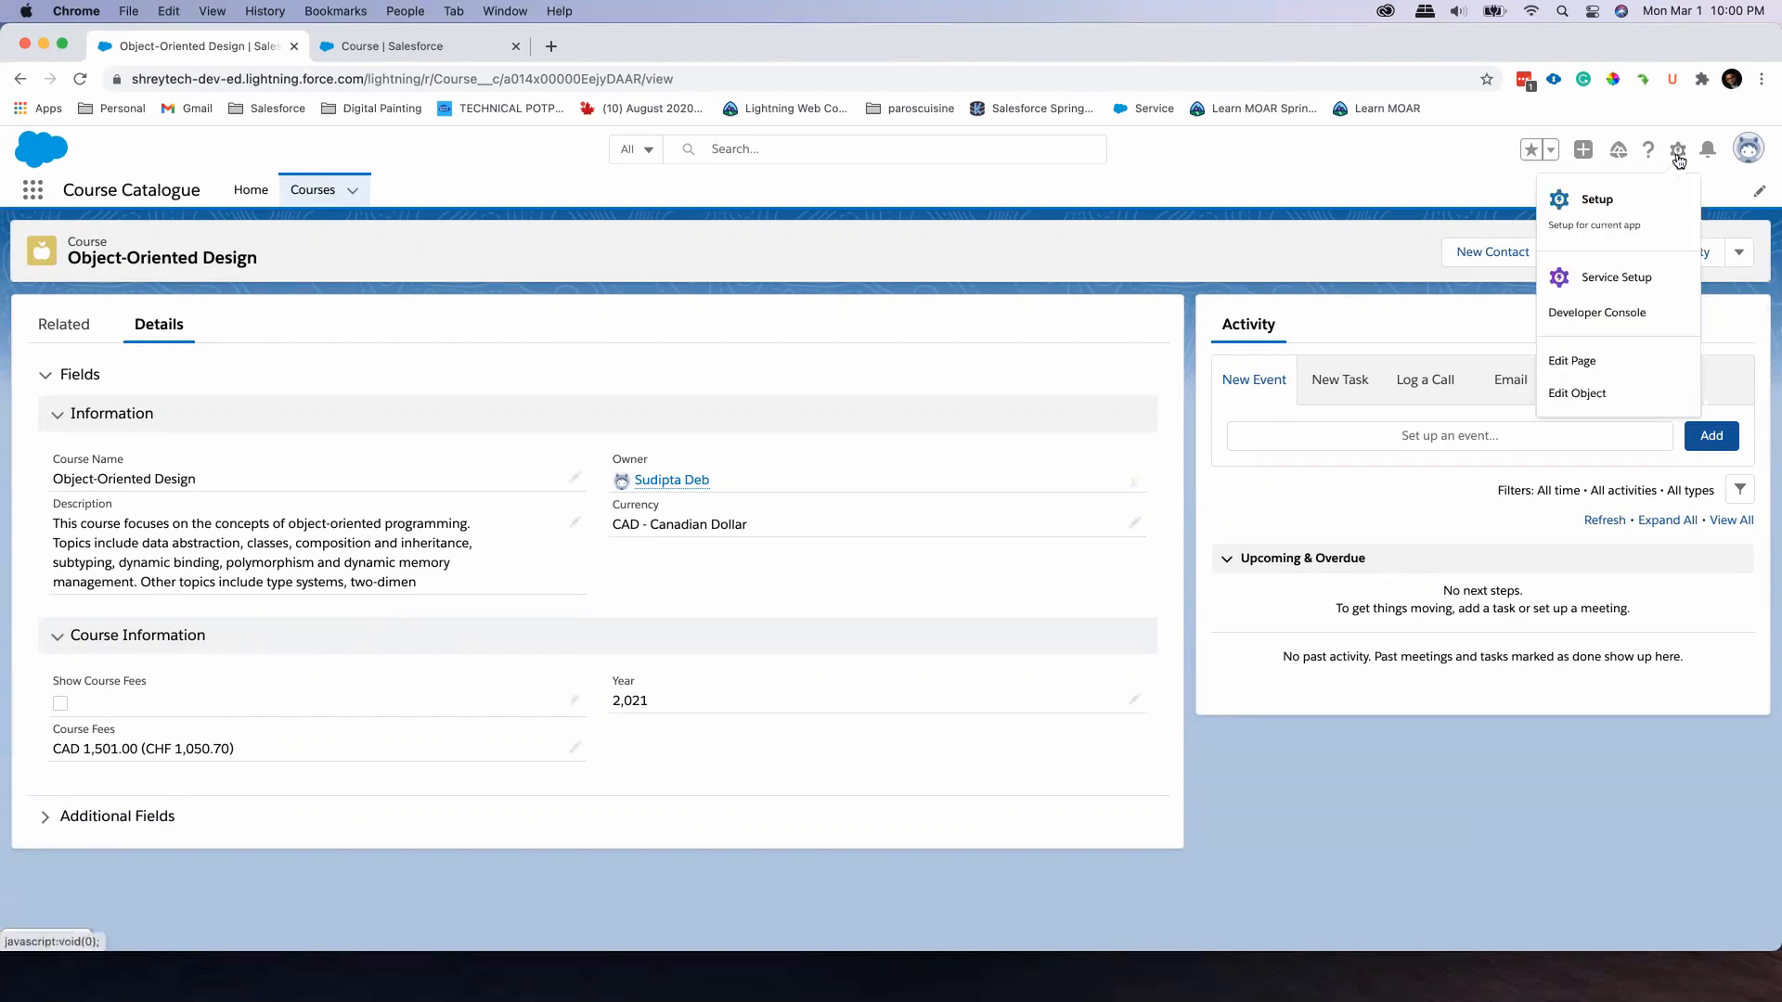
click(1619, 358)
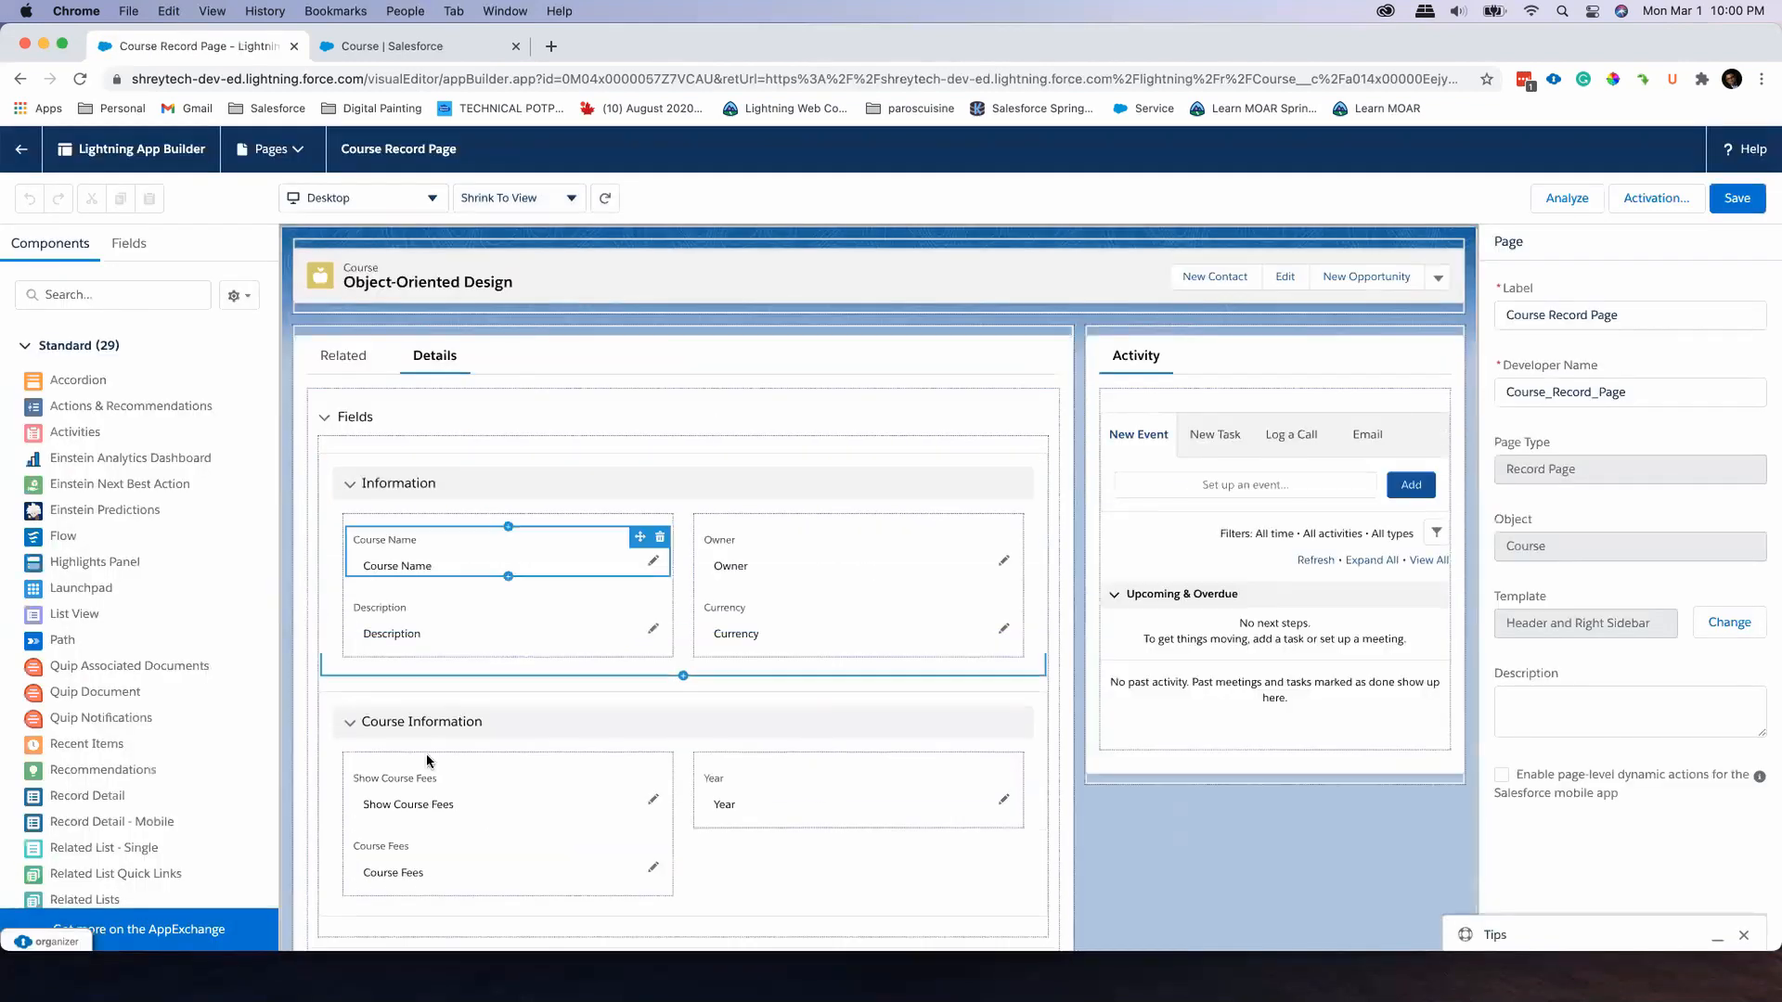
click(393, 863)
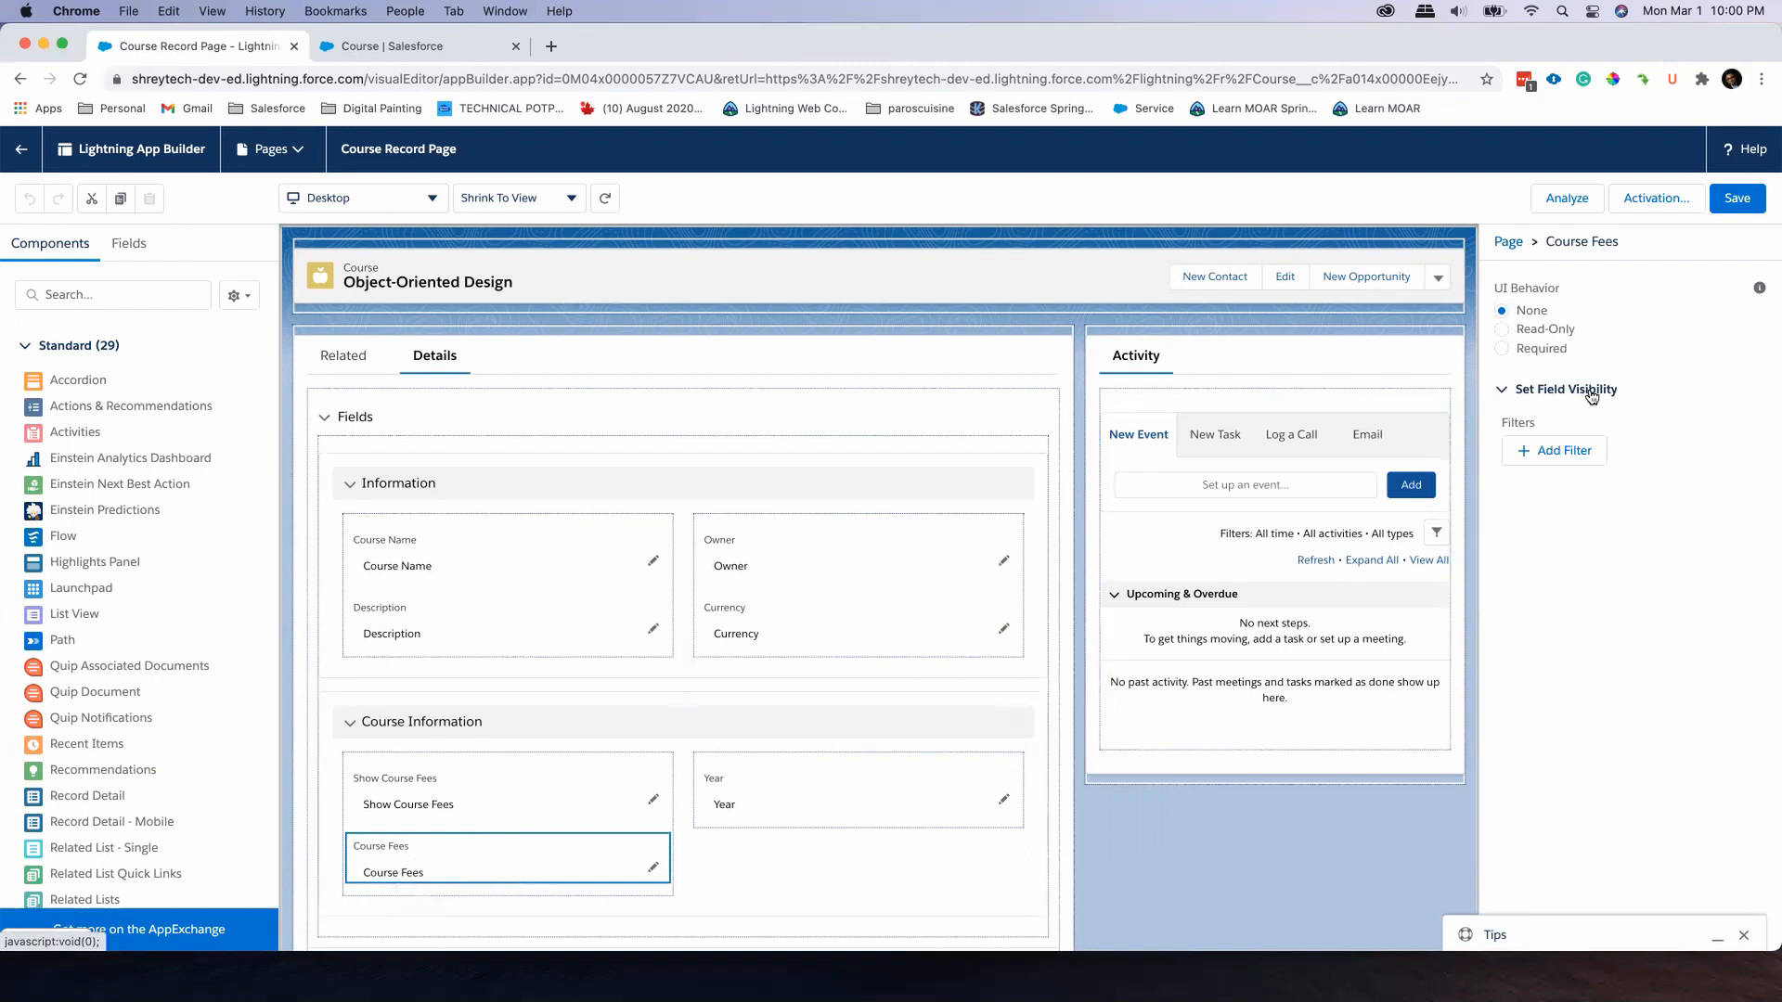
click(1567, 457)
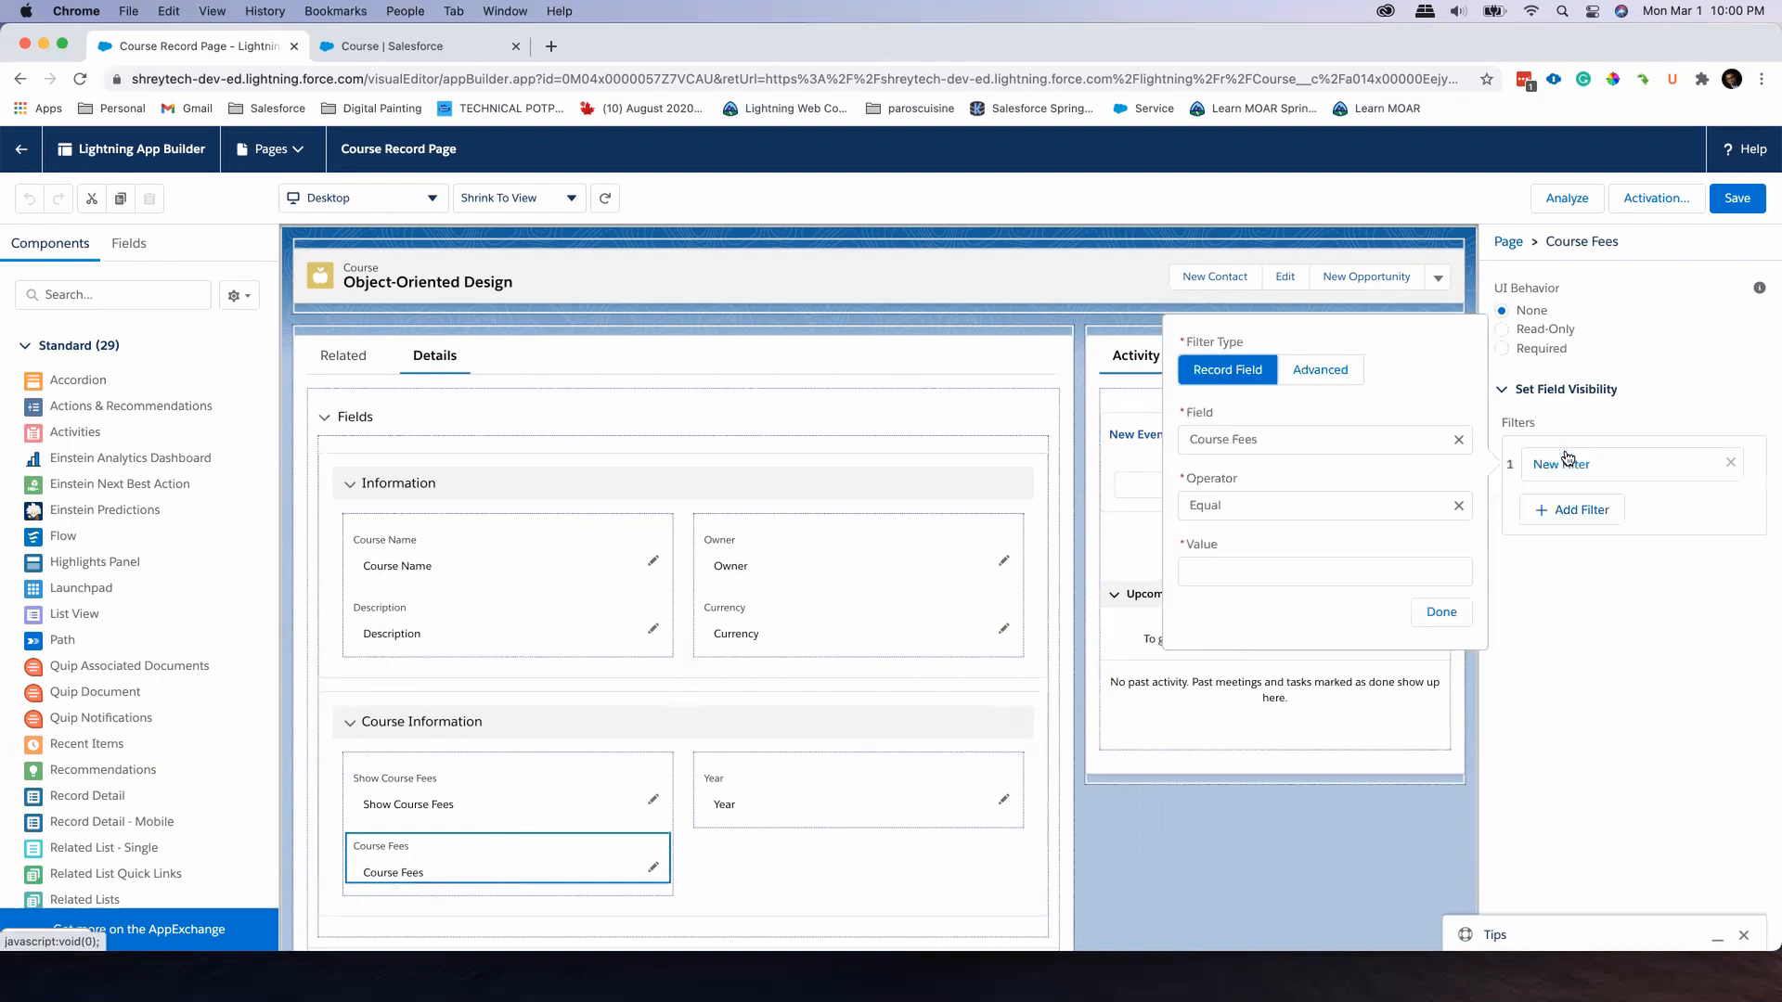
click(1340, 437)
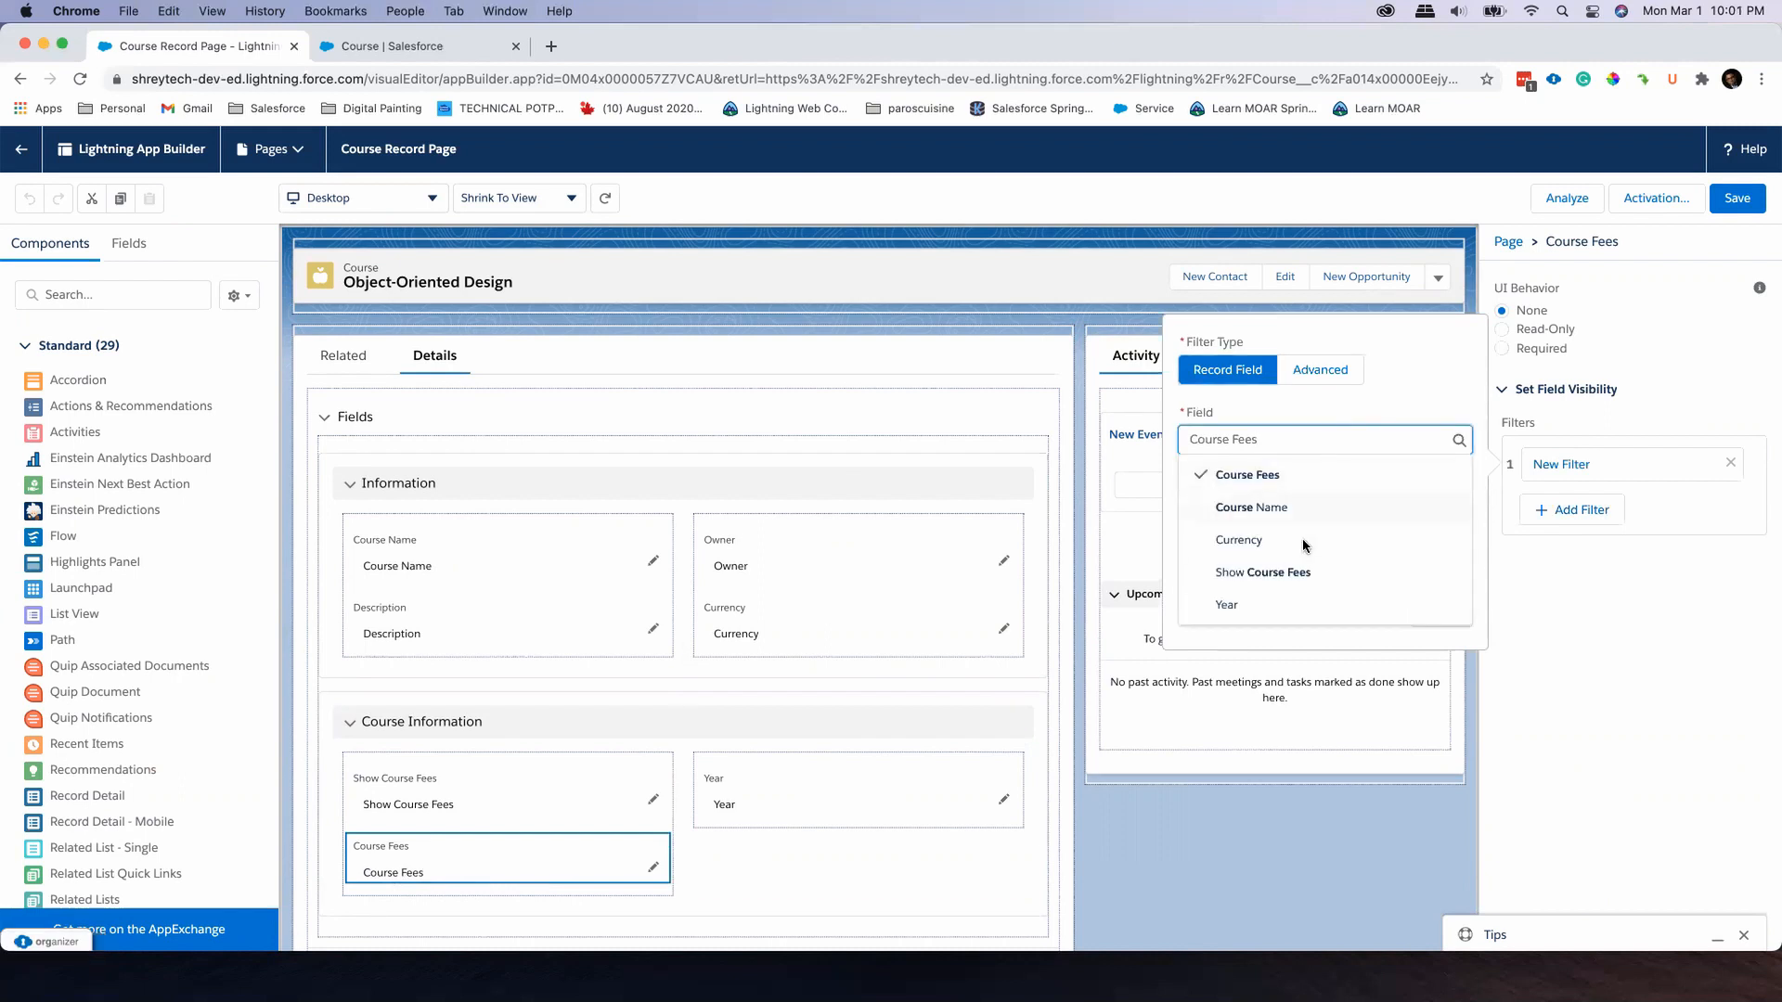
click(1307, 572)
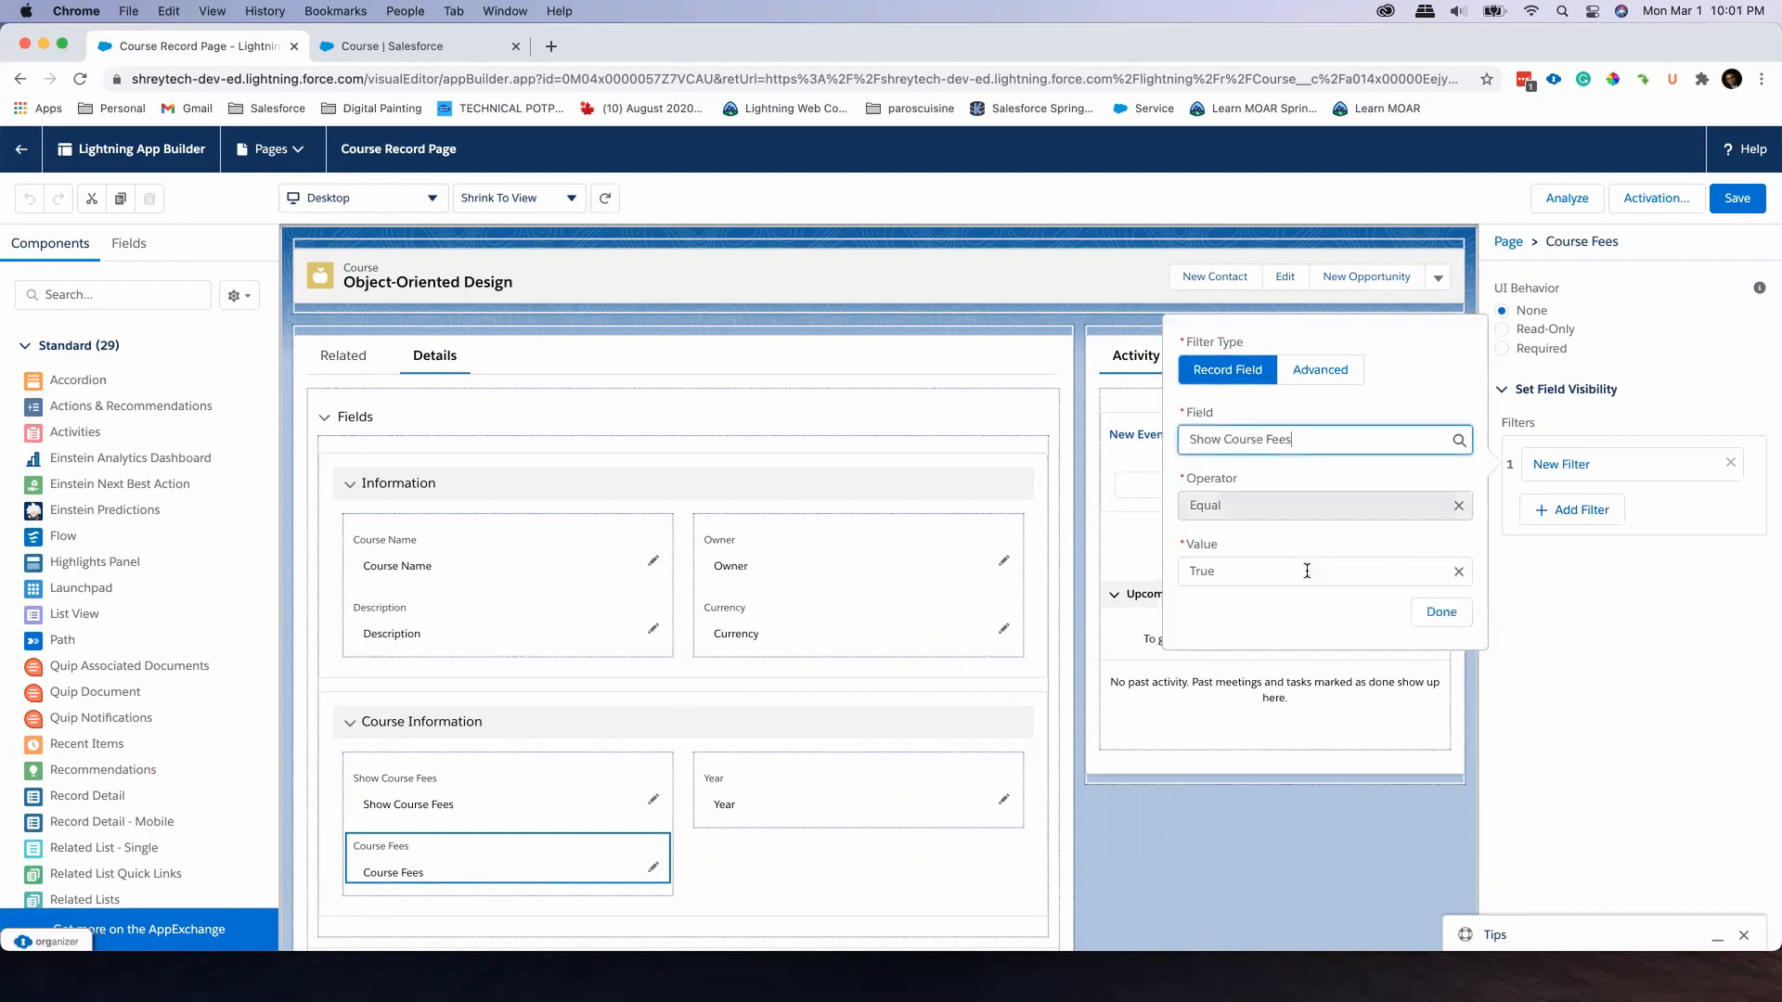
click(1441, 612)
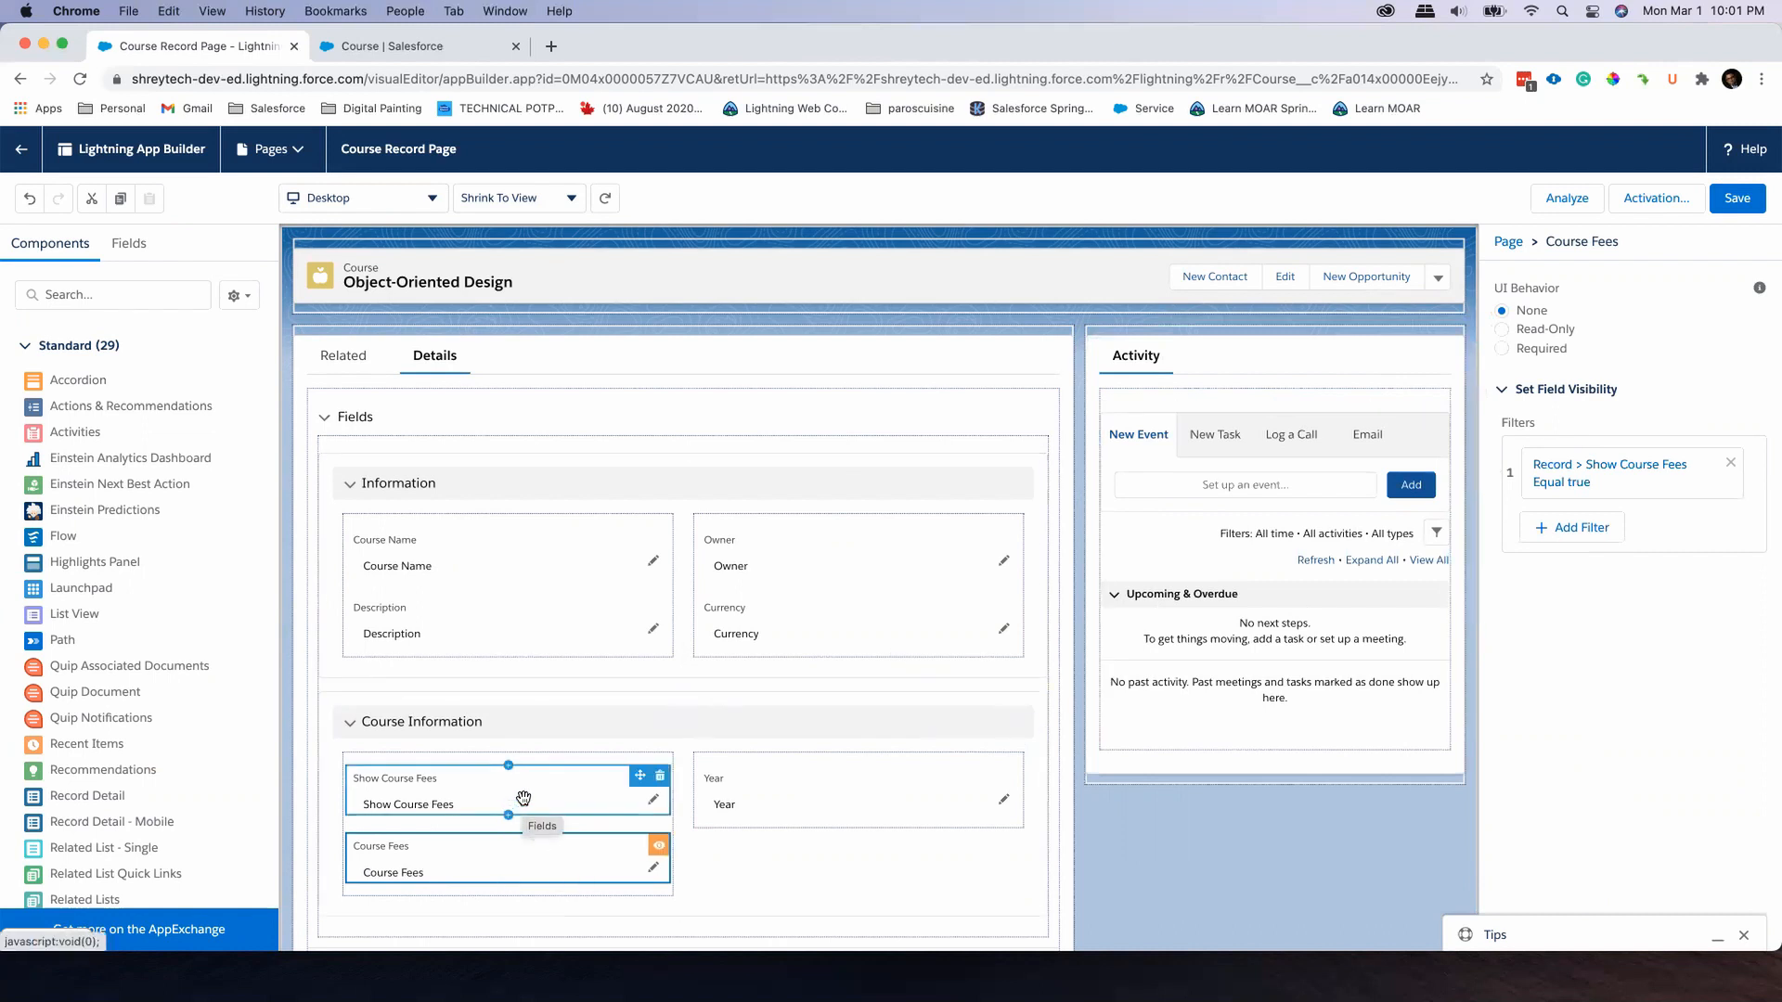
click(1739, 199)
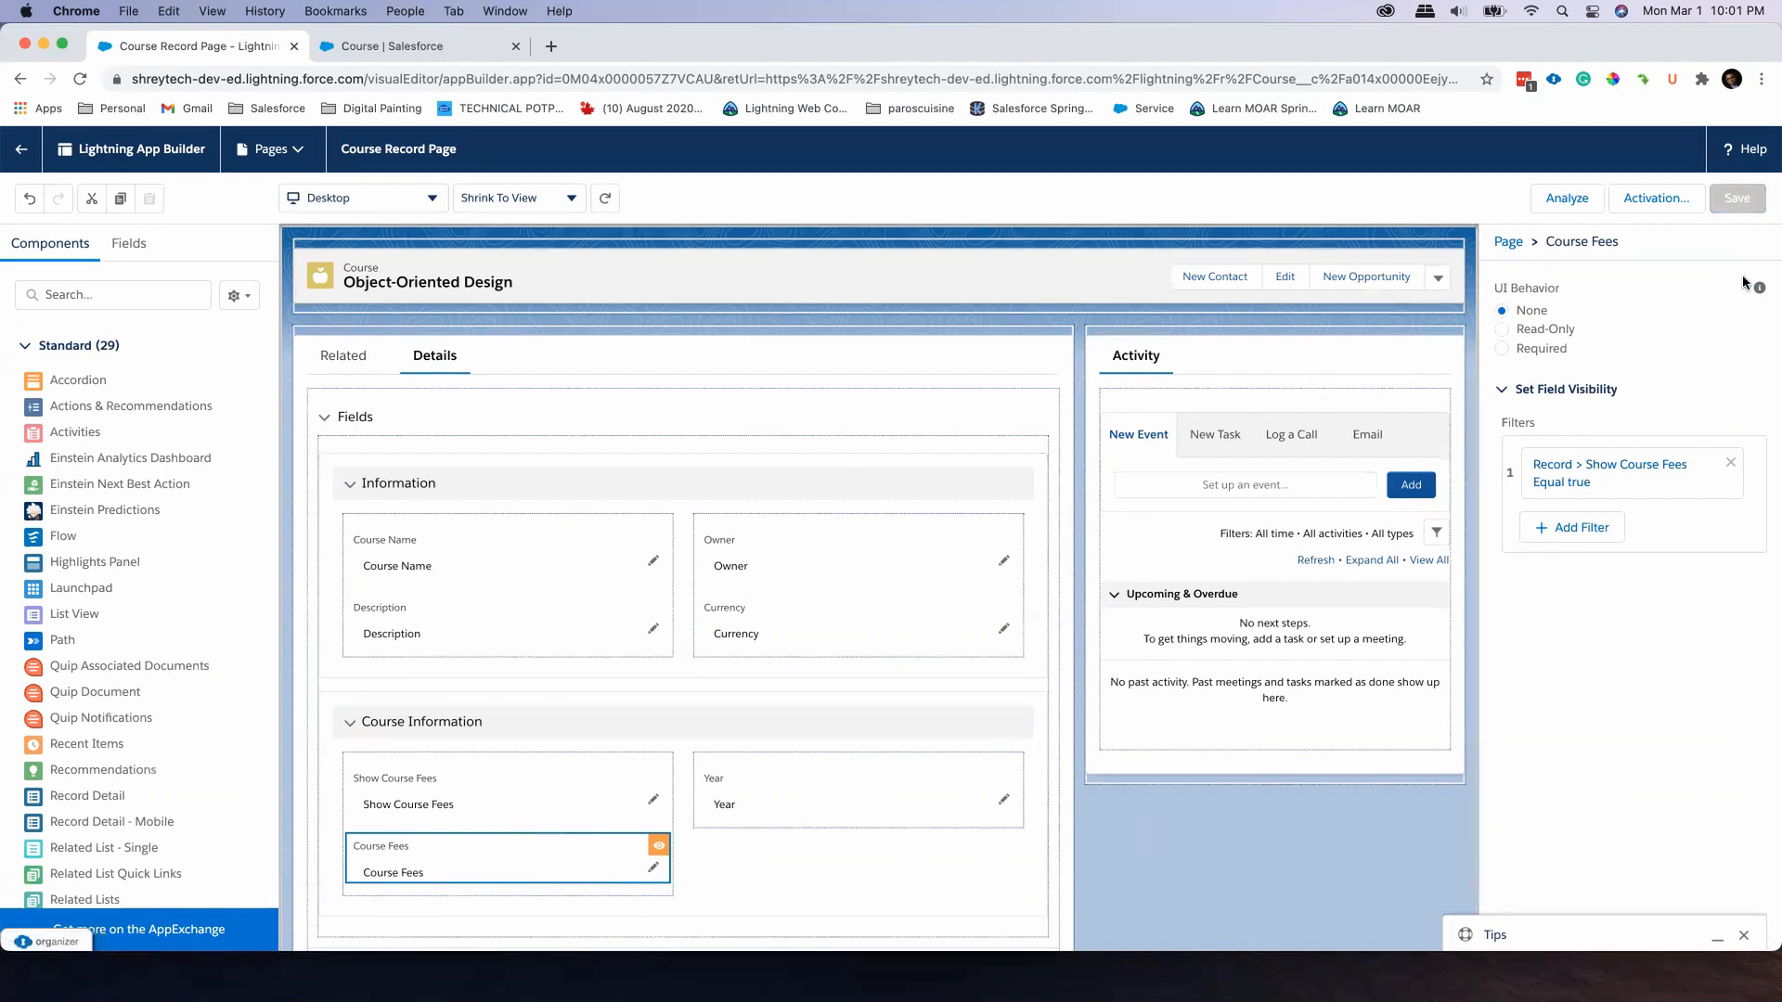
Return to the Object-Oriented Design record, select its Show Course Fees checkbox and save the record
click(33, 162)
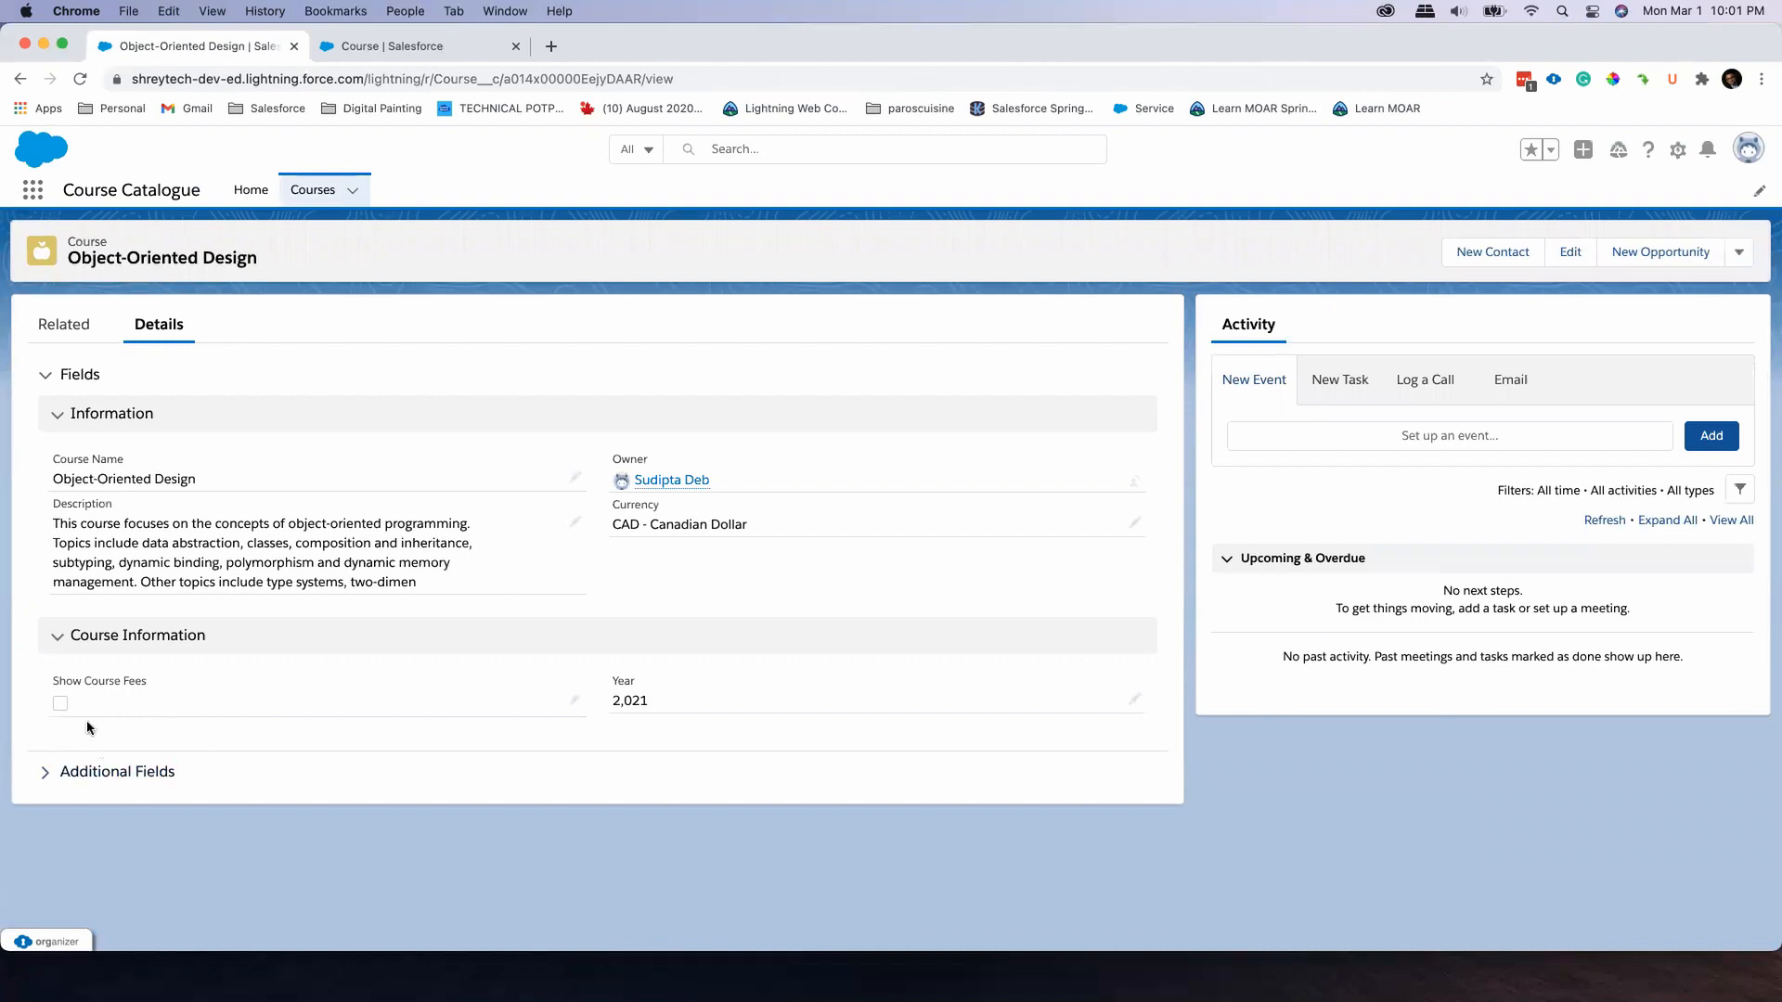
click(576, 702)
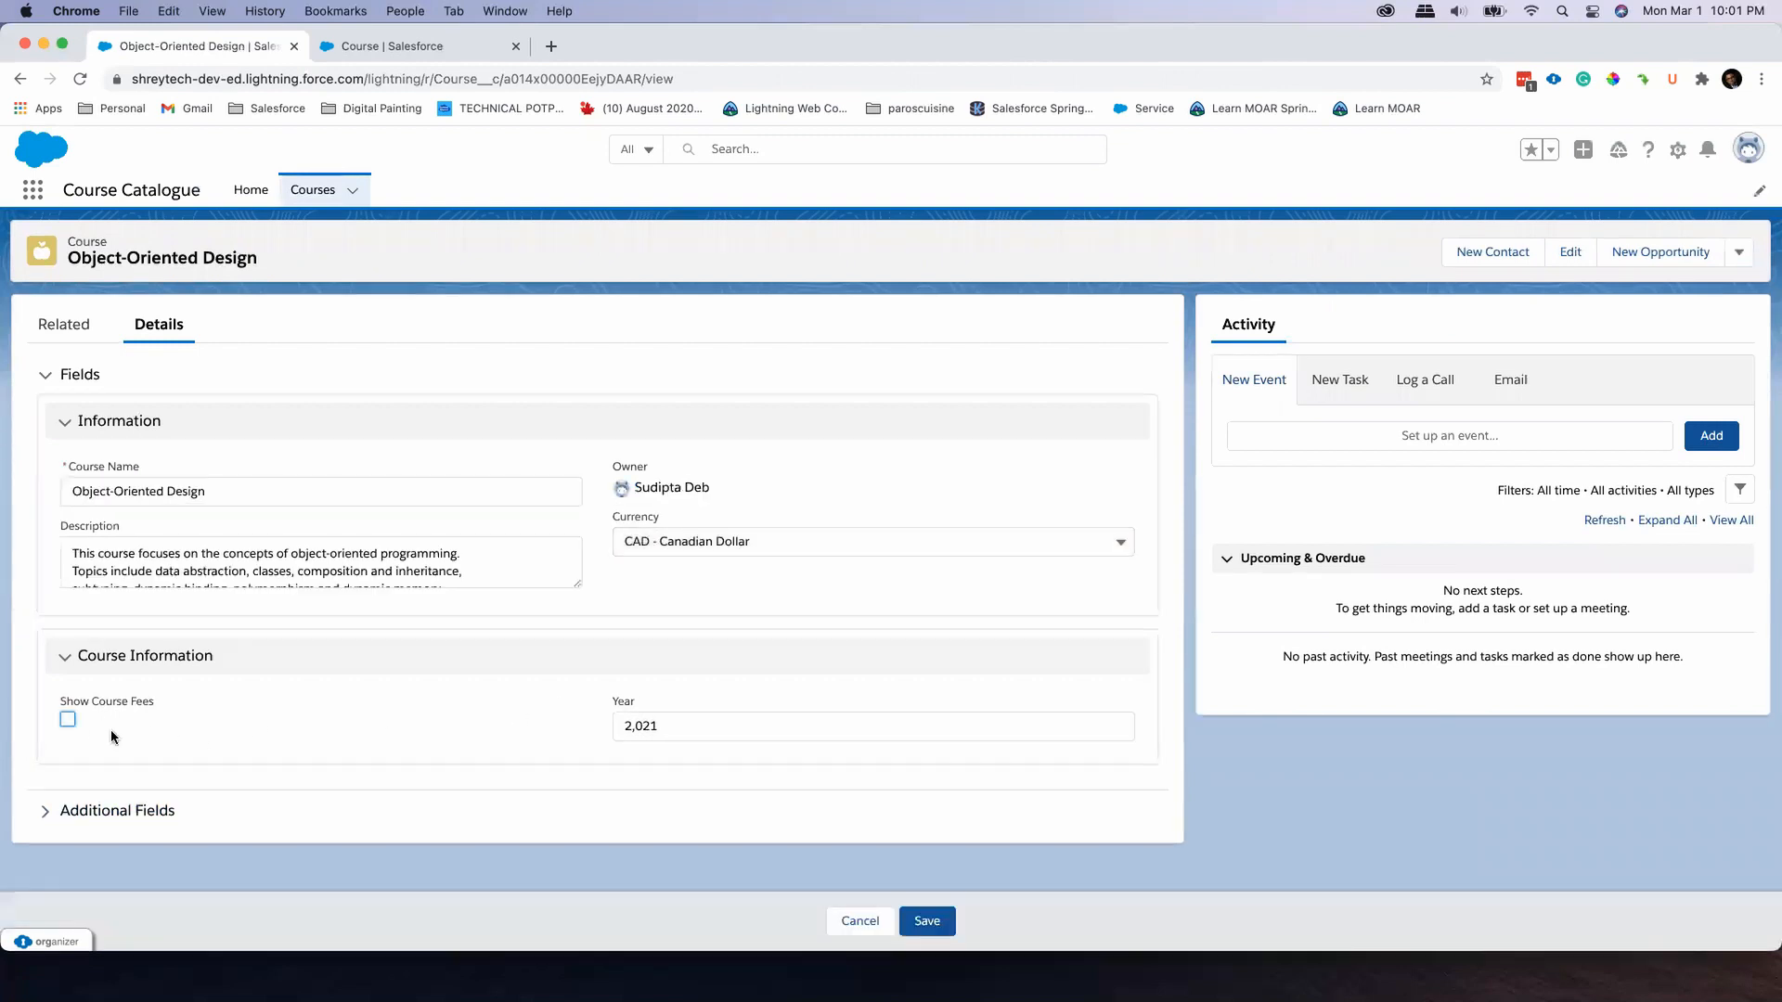
click(68, 720)
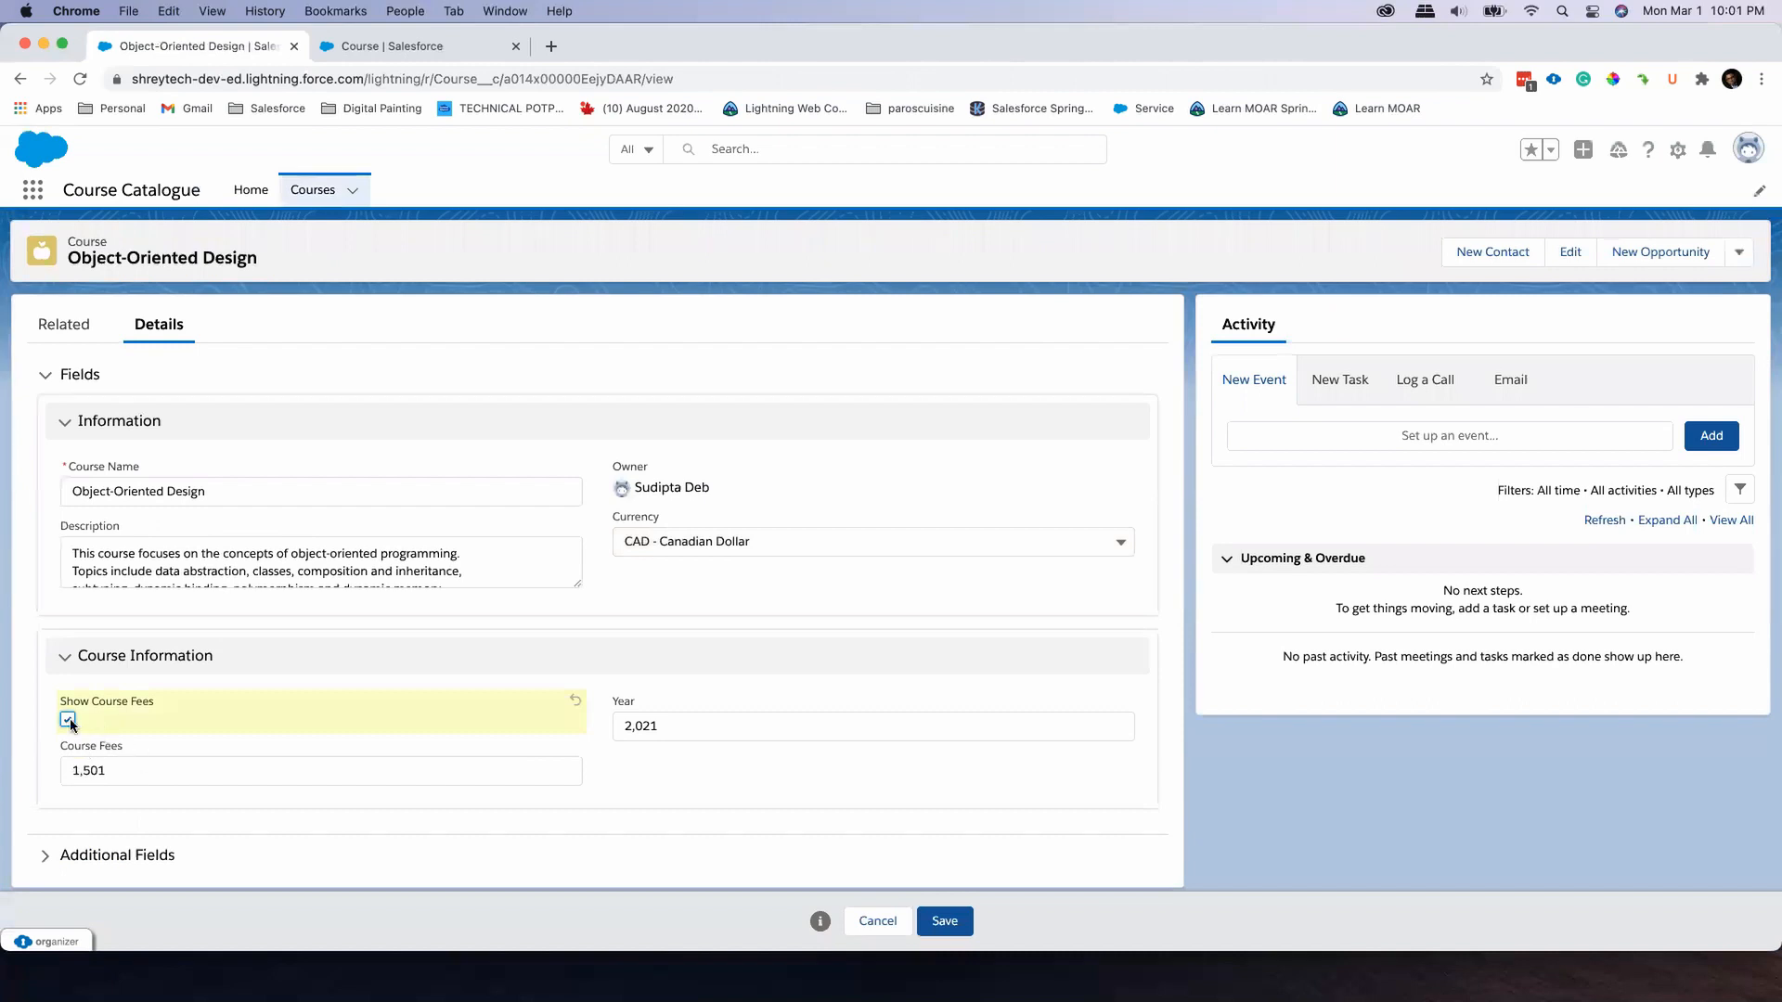
click(68, 720)
click(68, 721)
click(943, 920)
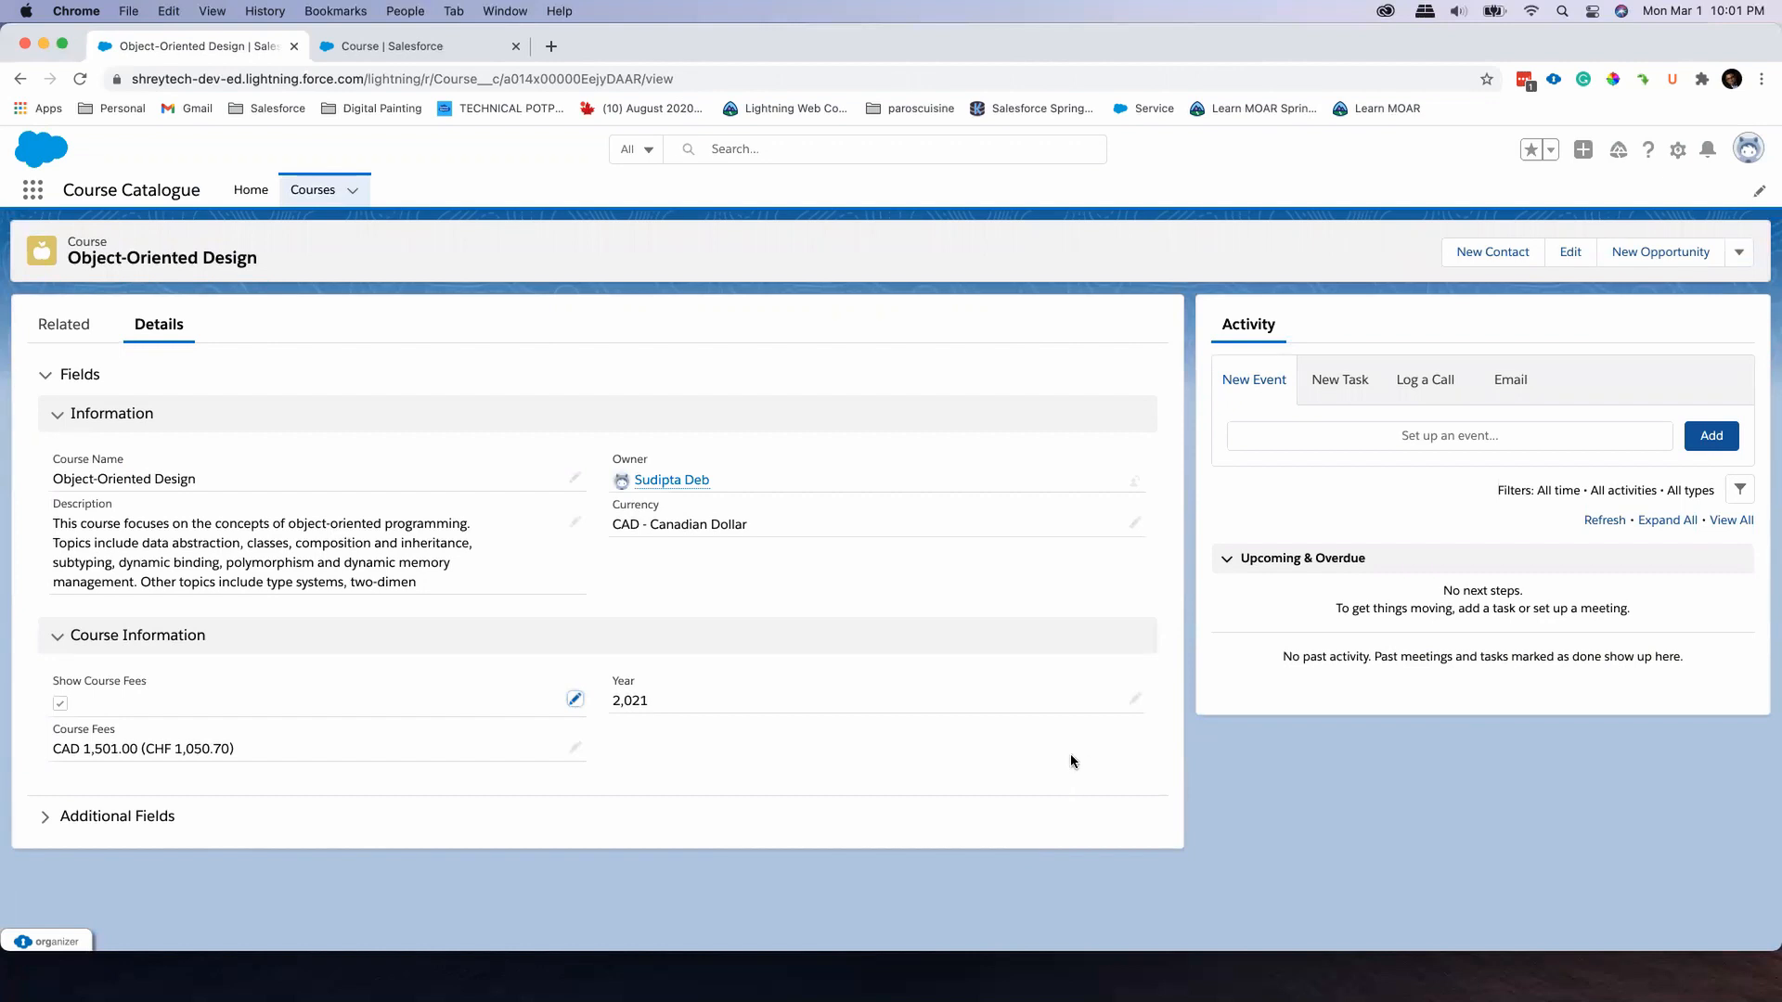
View the Course object's Lightning Record Pages in Setup, then return to the Object-Oriented Design record
click(1678, 150)
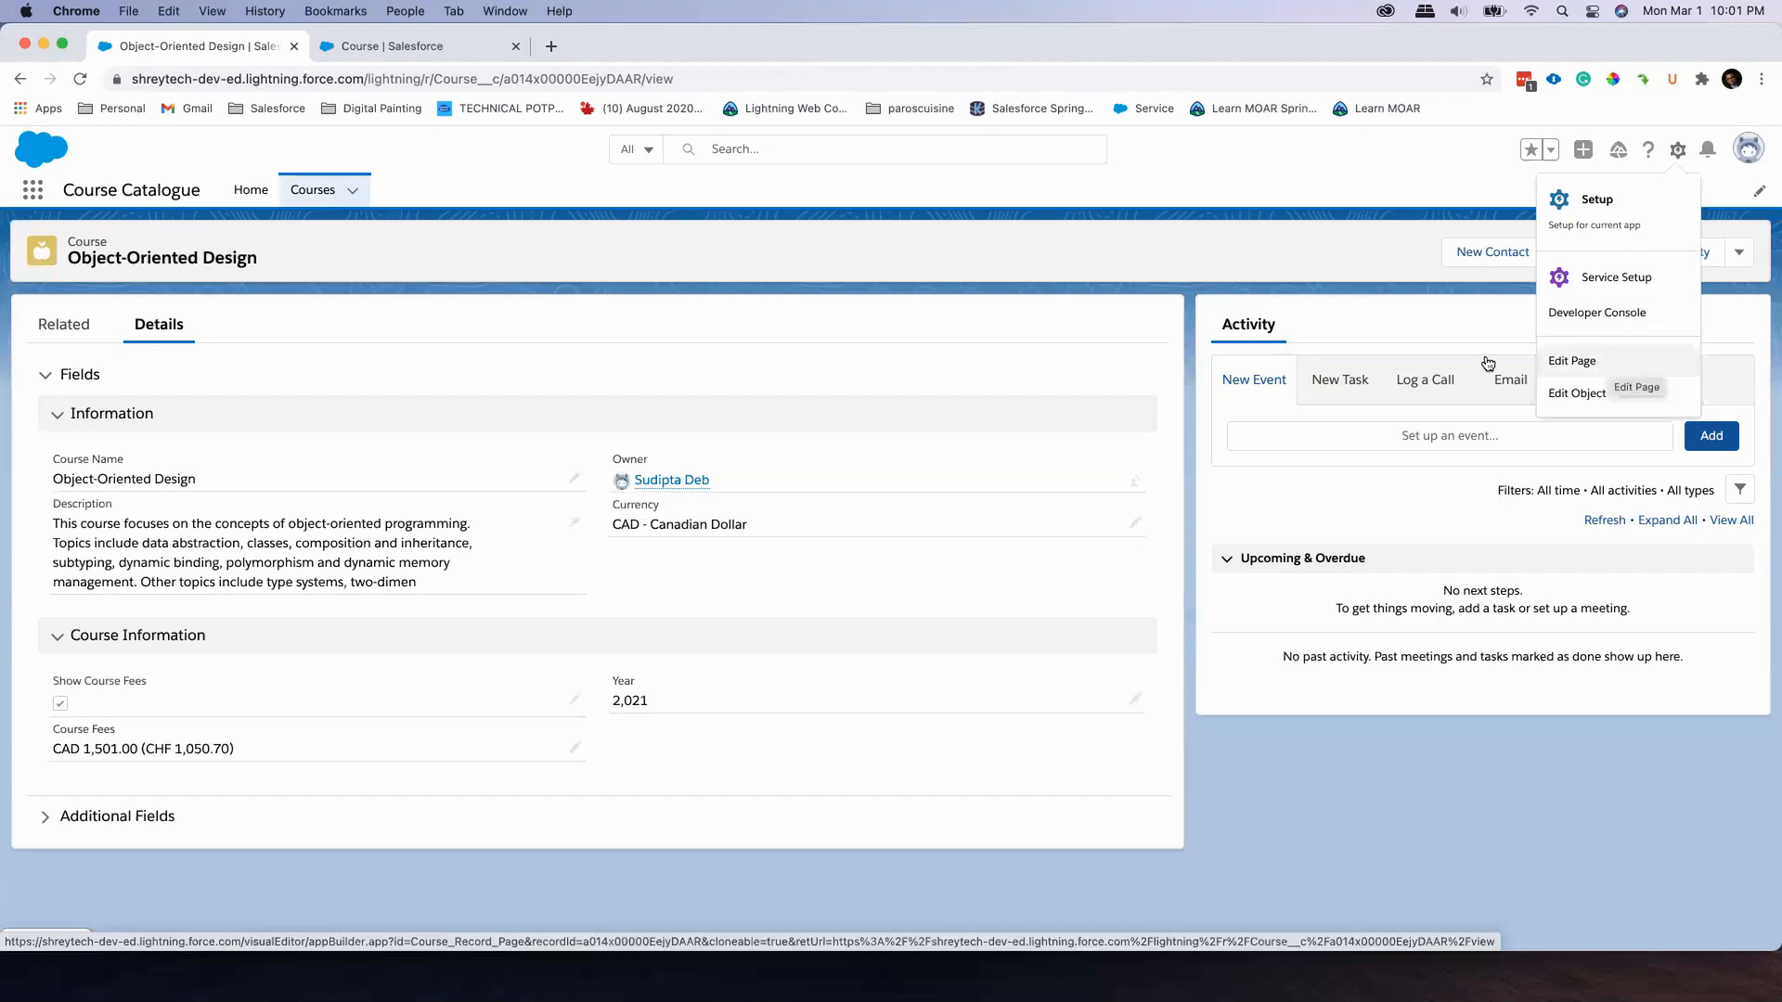
click(1299, 291)
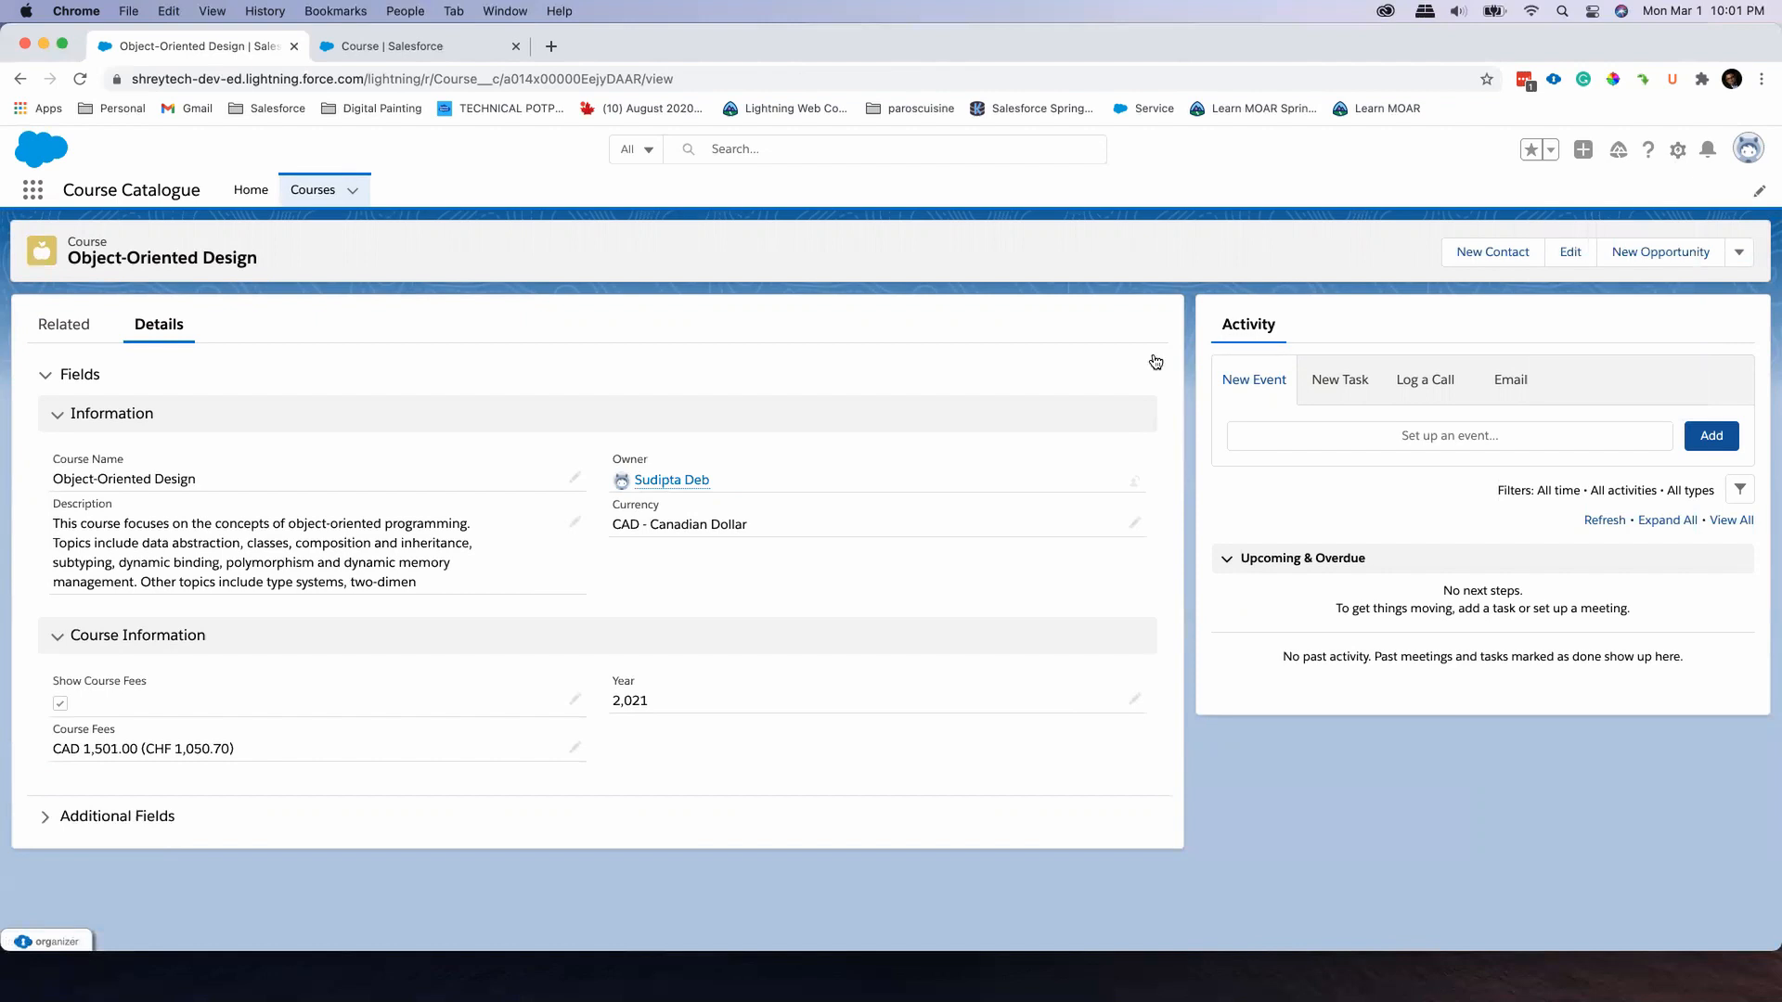
click(453, 48)
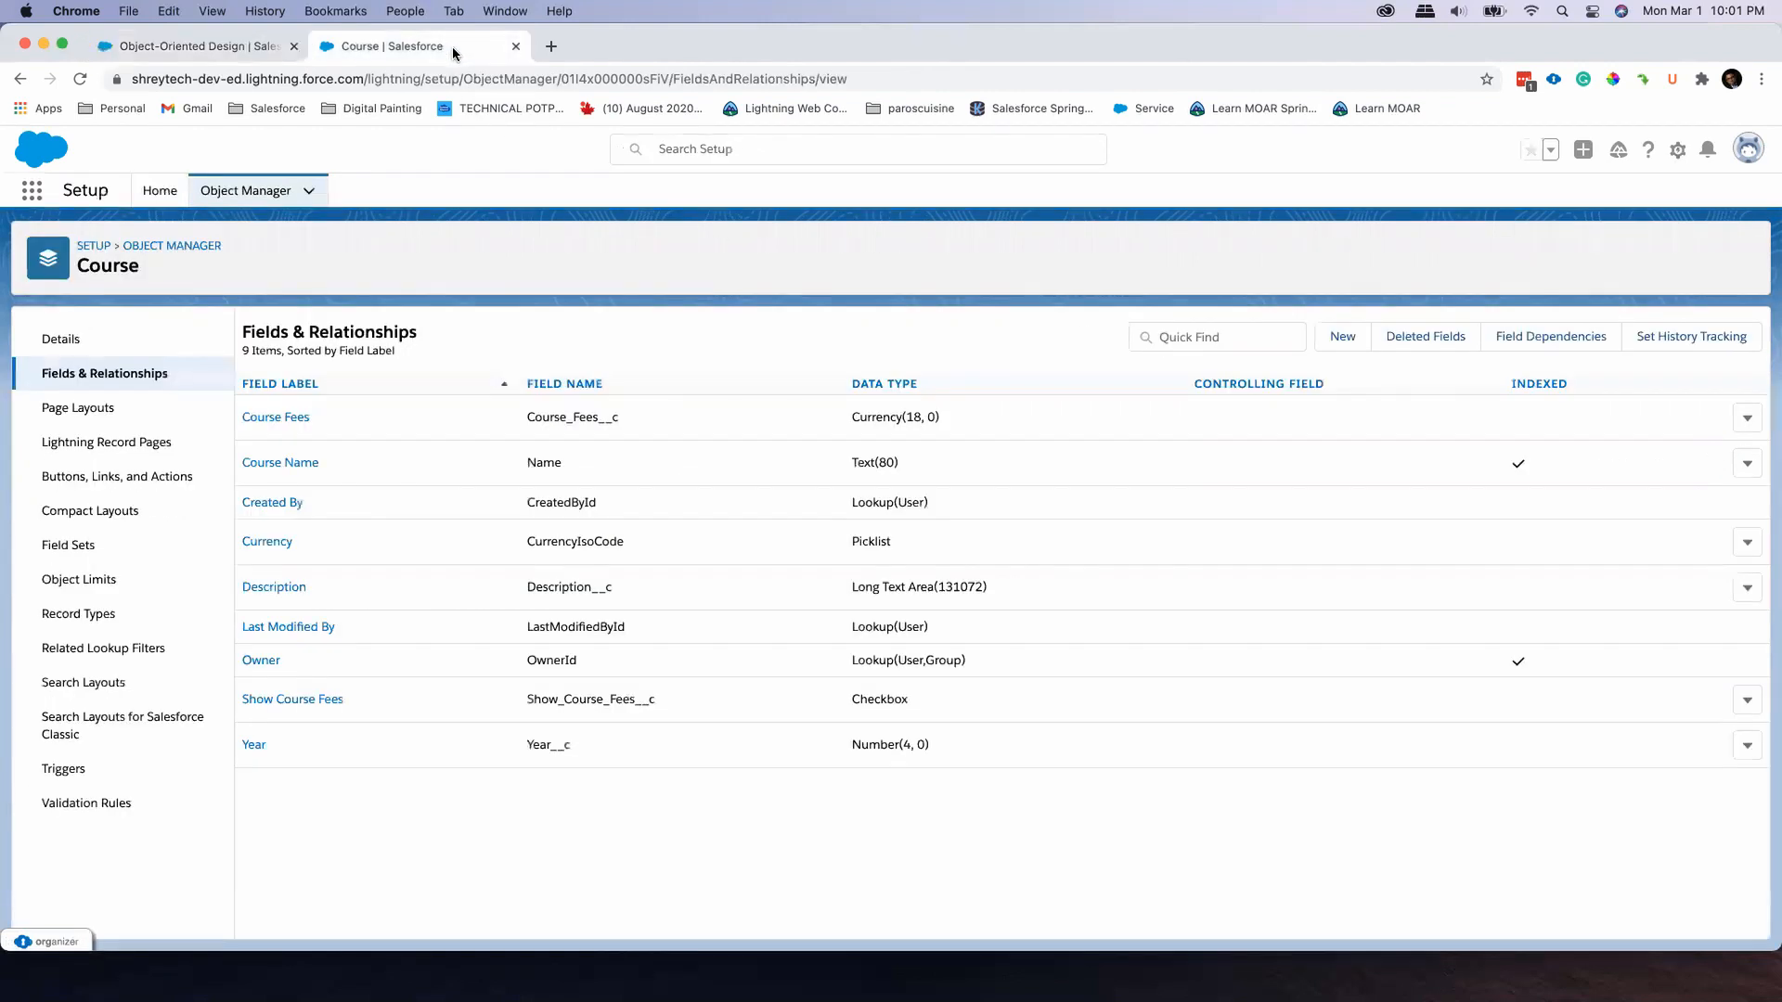
click(119, 446)
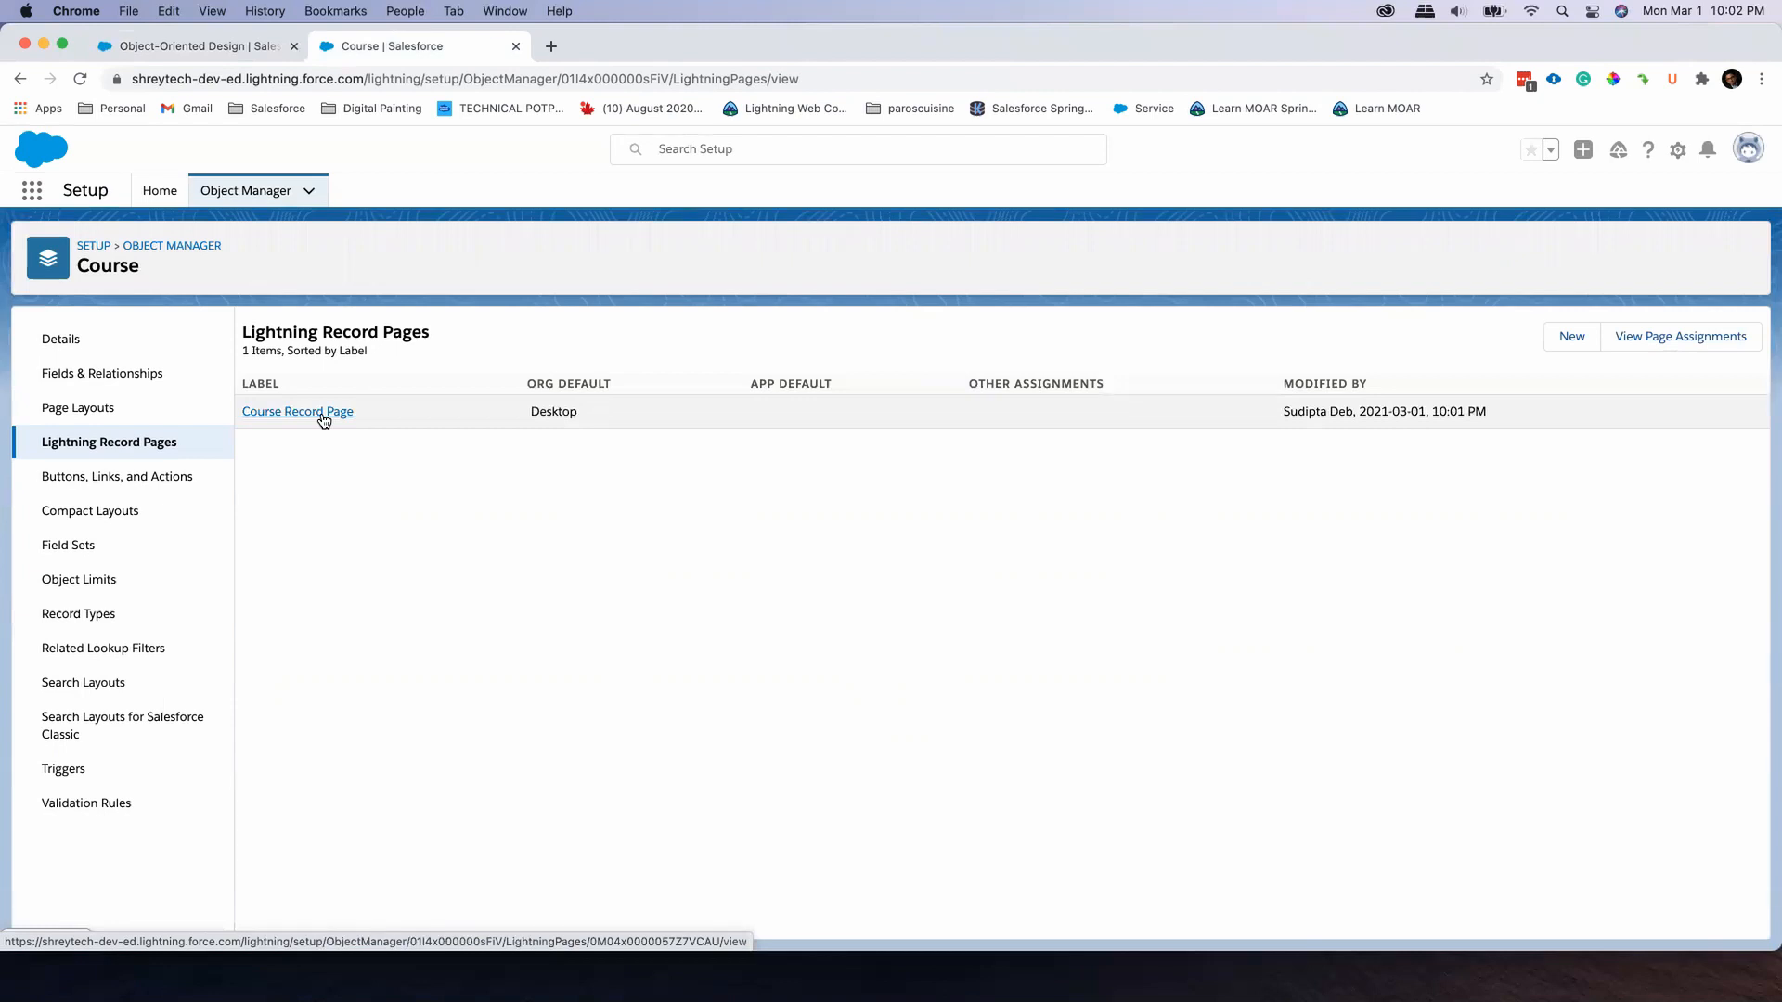
click(230, 49)
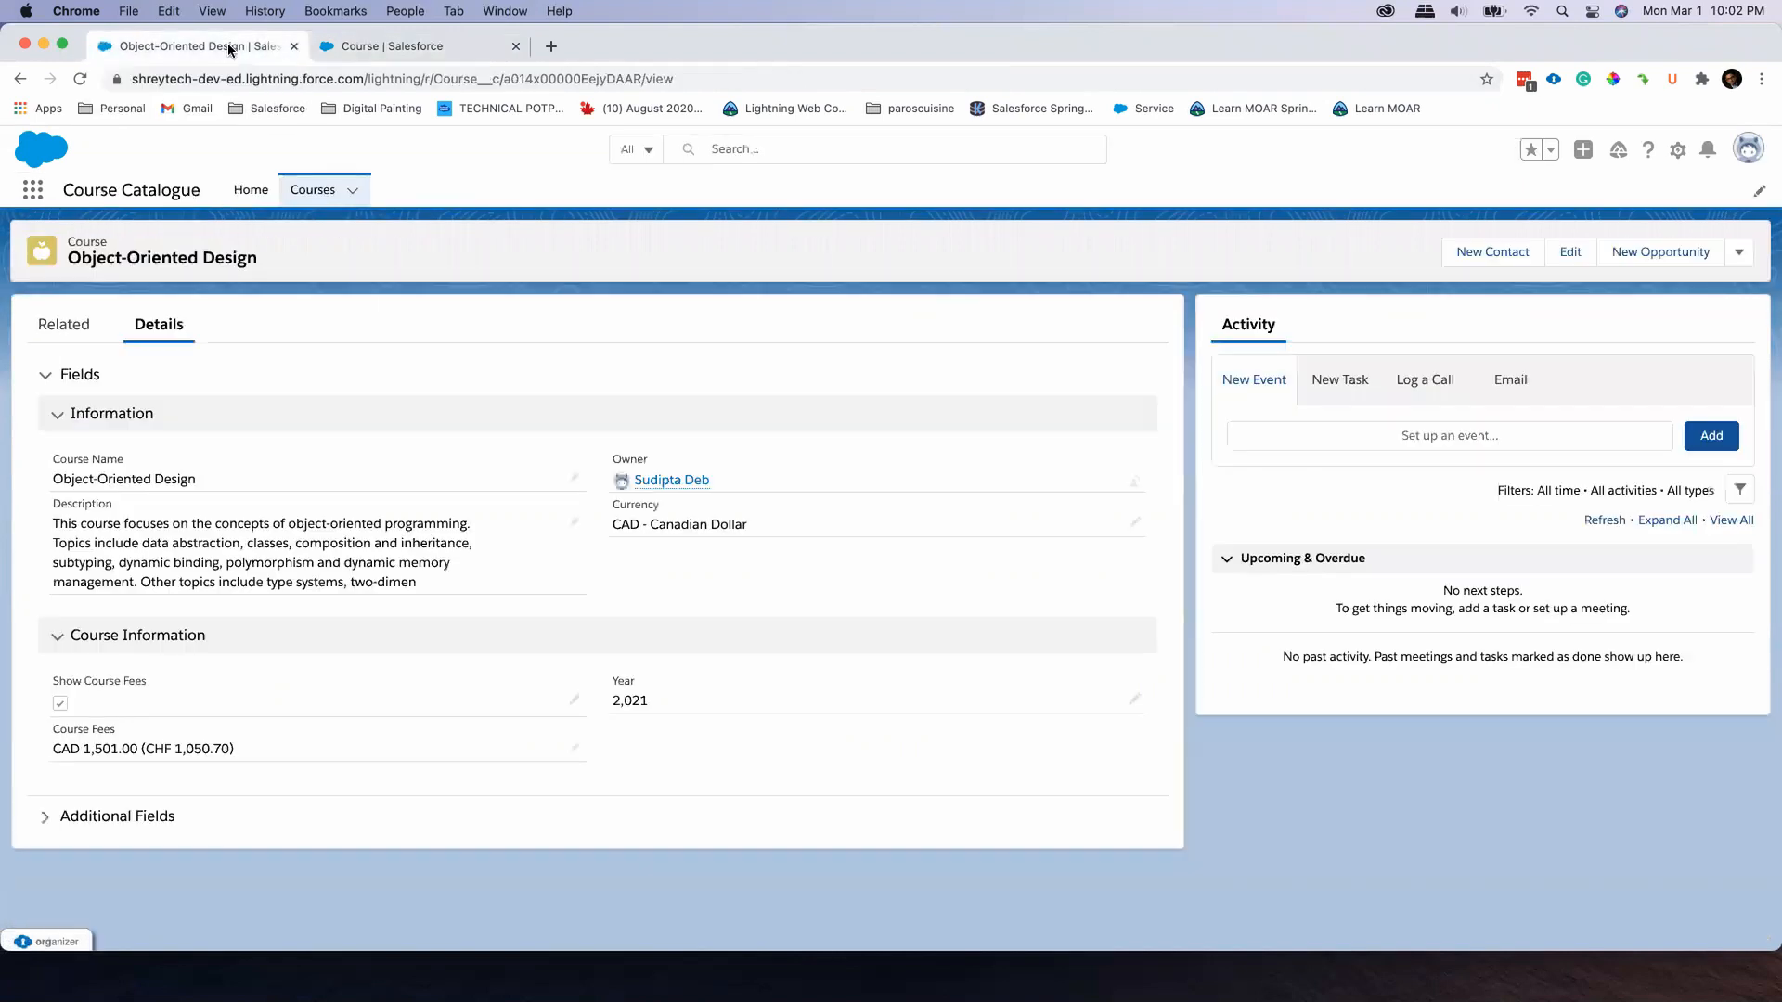
Edit the record page and delete the accordion holding the Fields and Additional Fields sections from the Details tab
click(1676, 150)
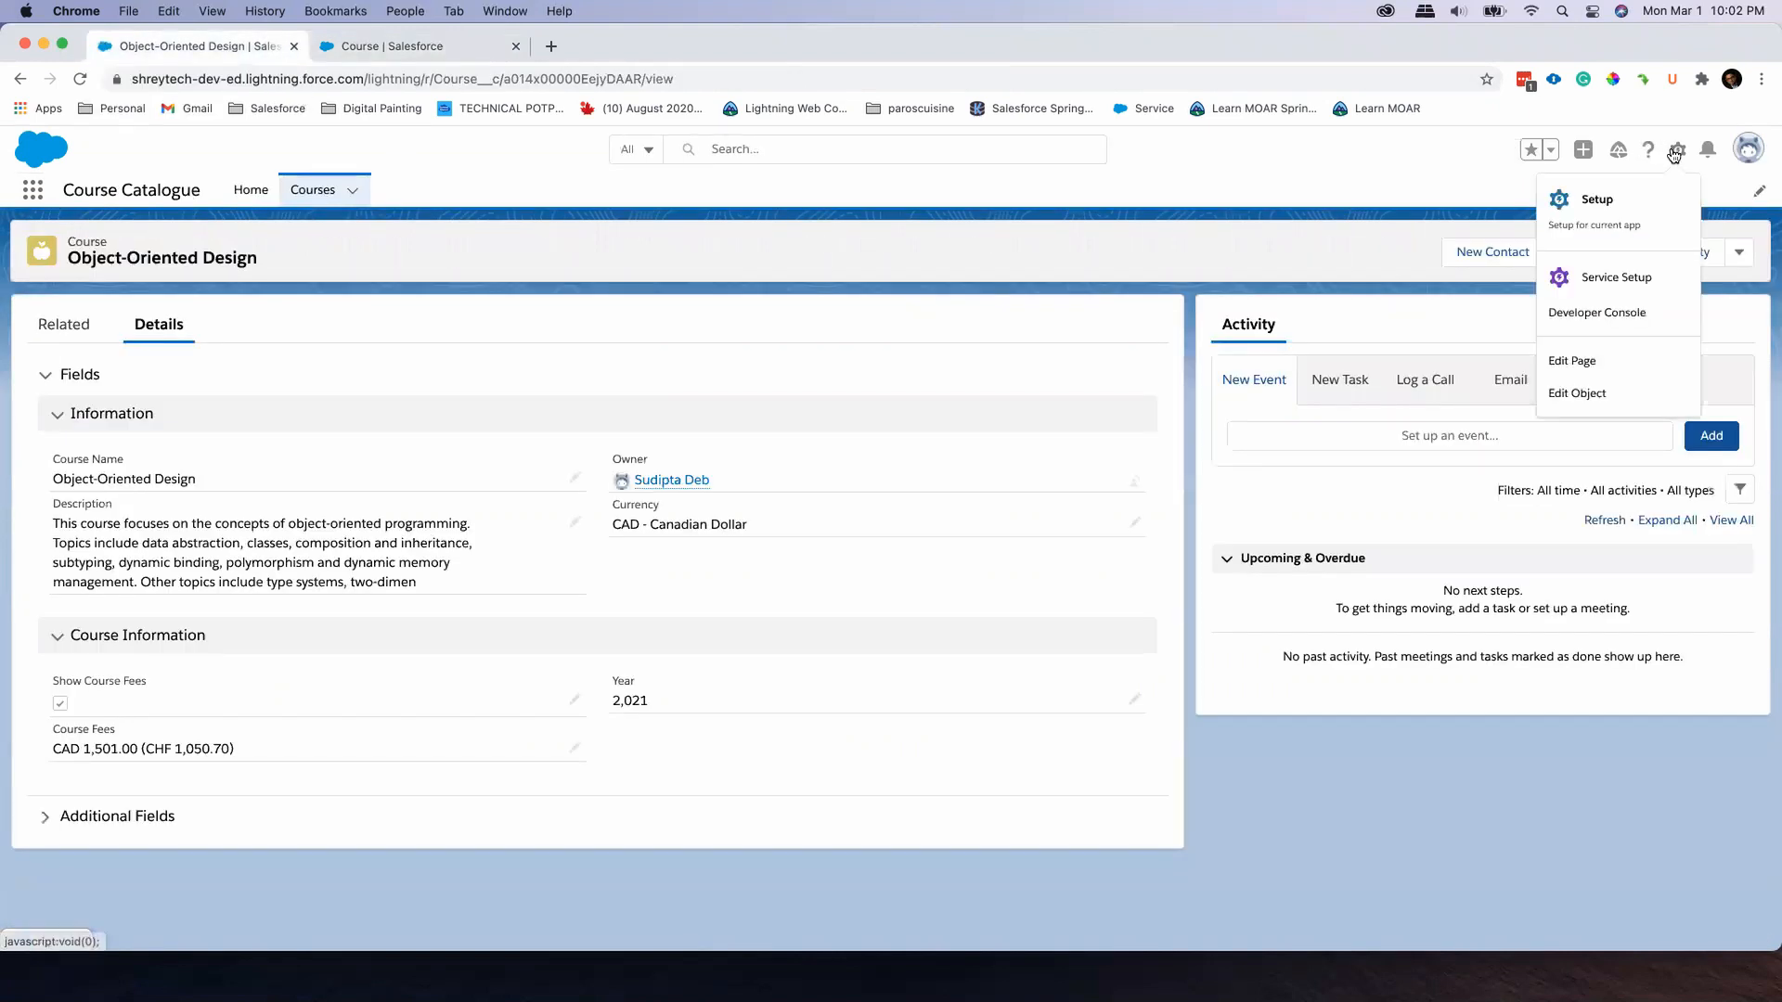
click(1610, 361)
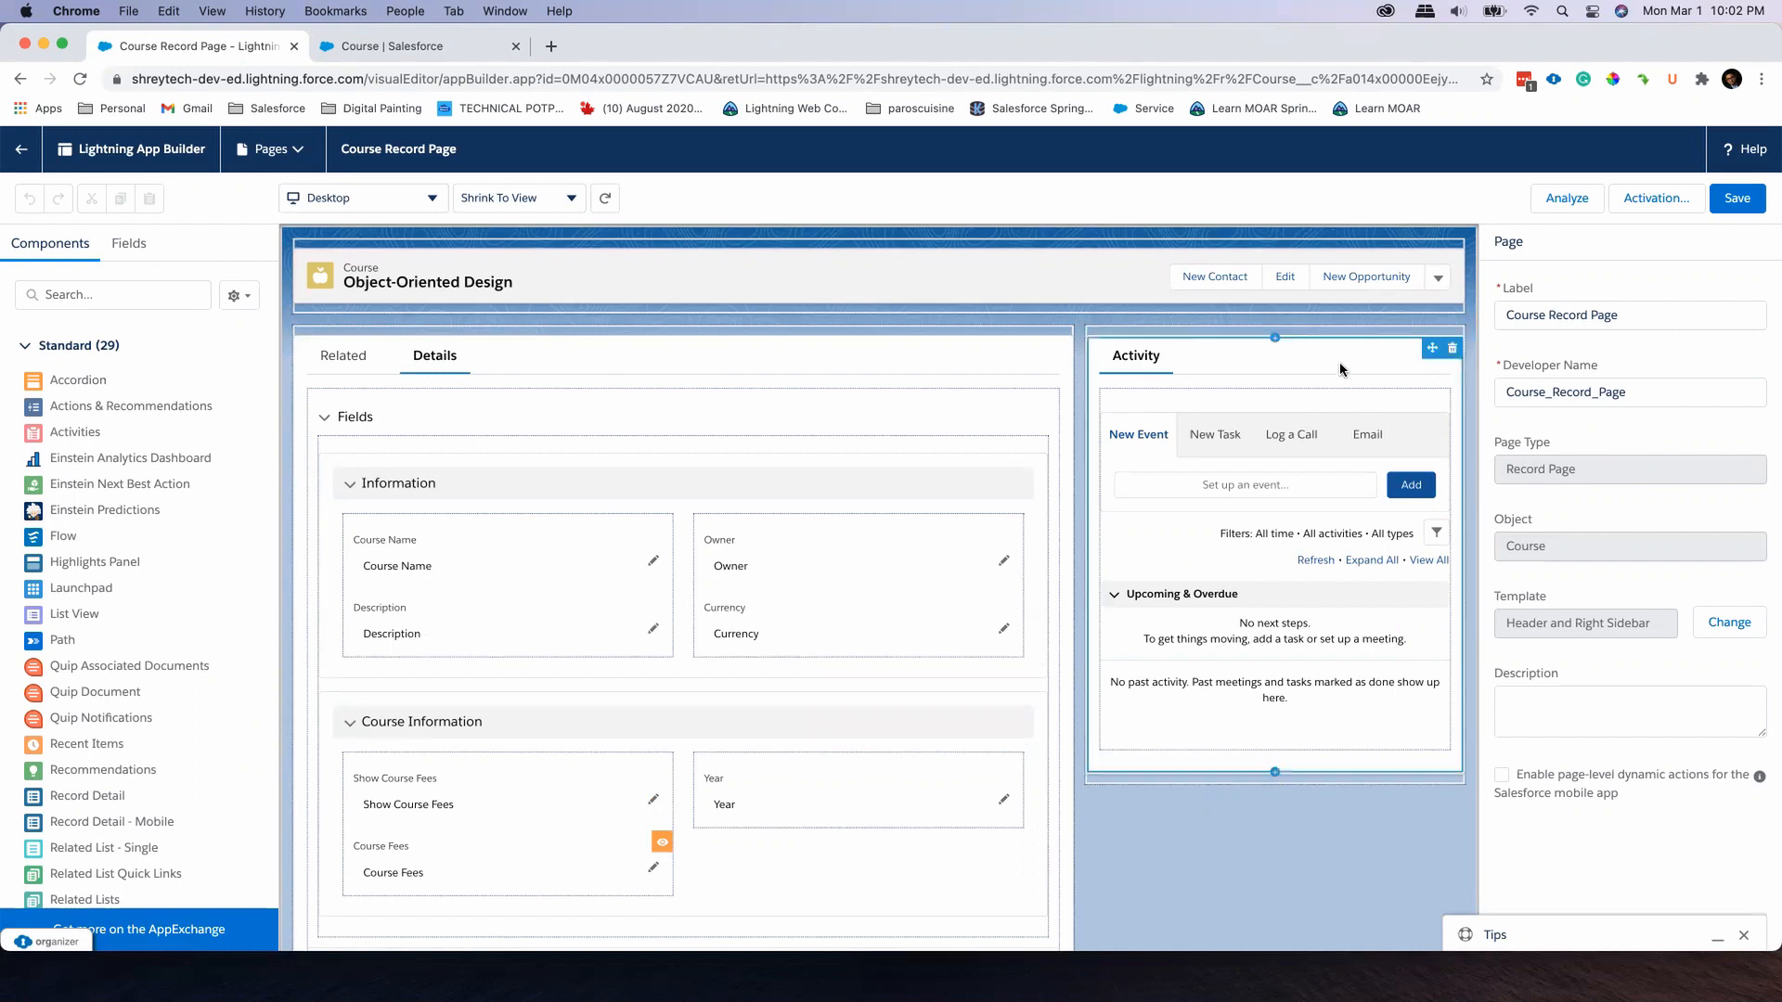
click(1176, 409)
click(1002, 436)
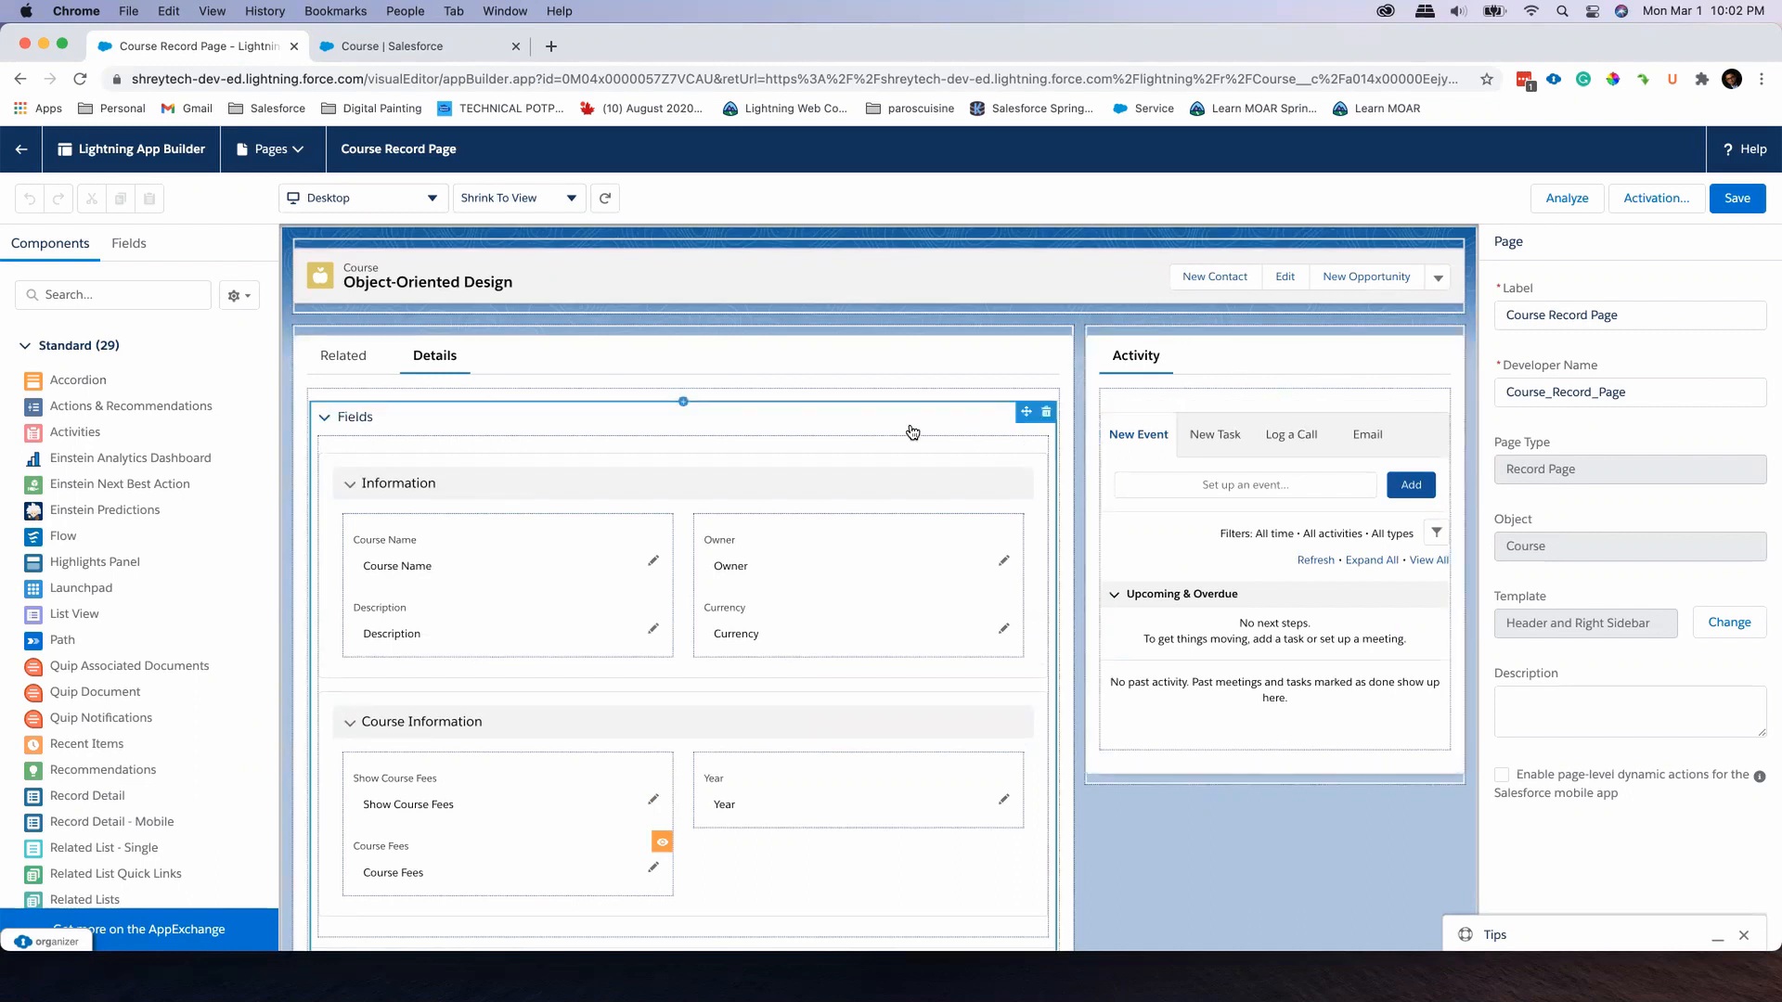
click(443, 363)
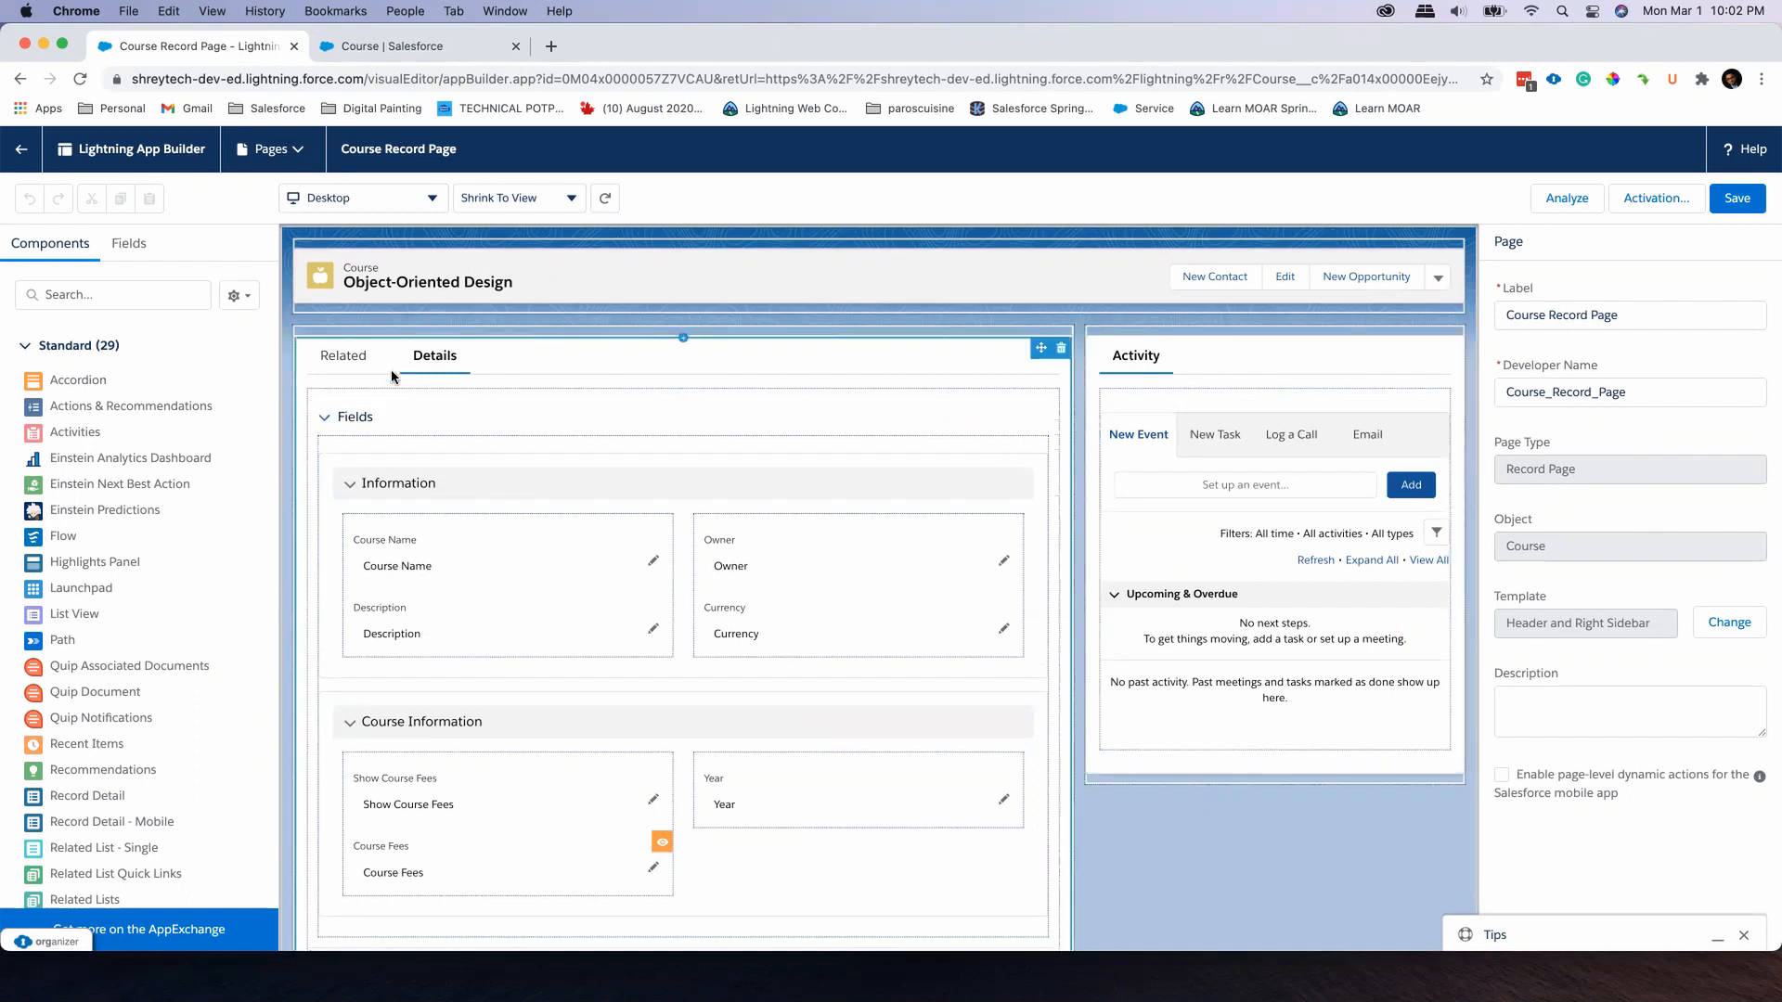
click(376, 419)
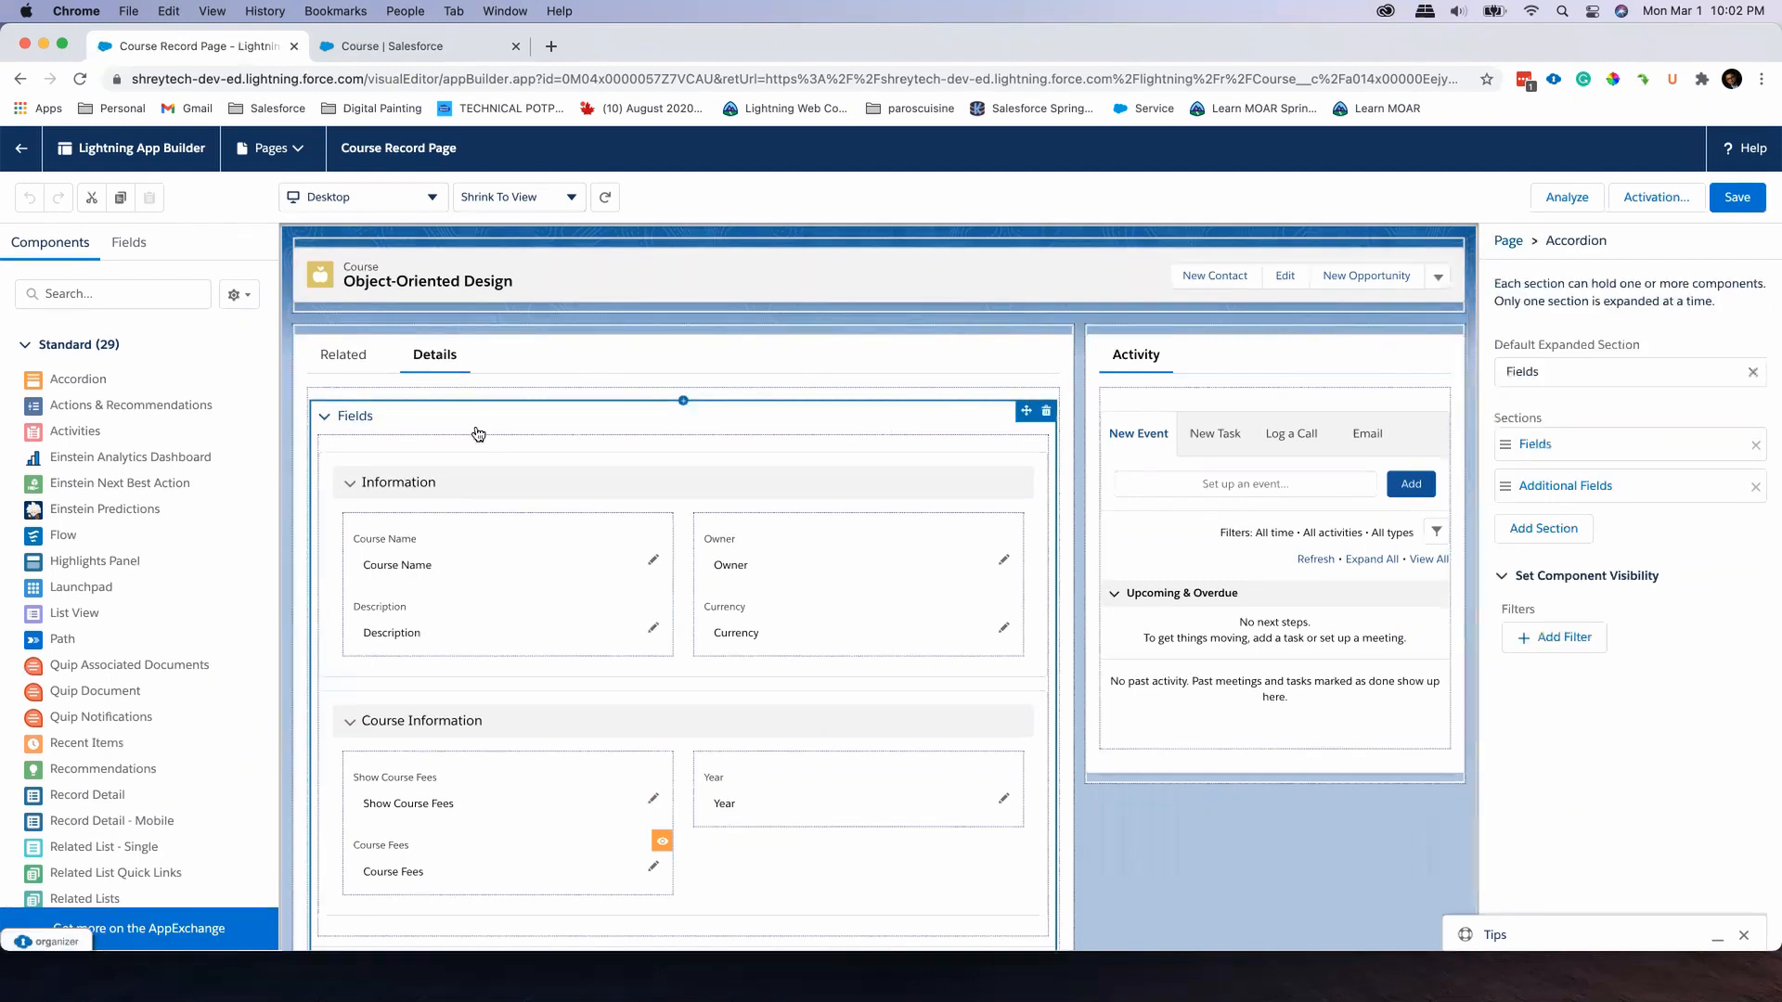
click(1047, 412)
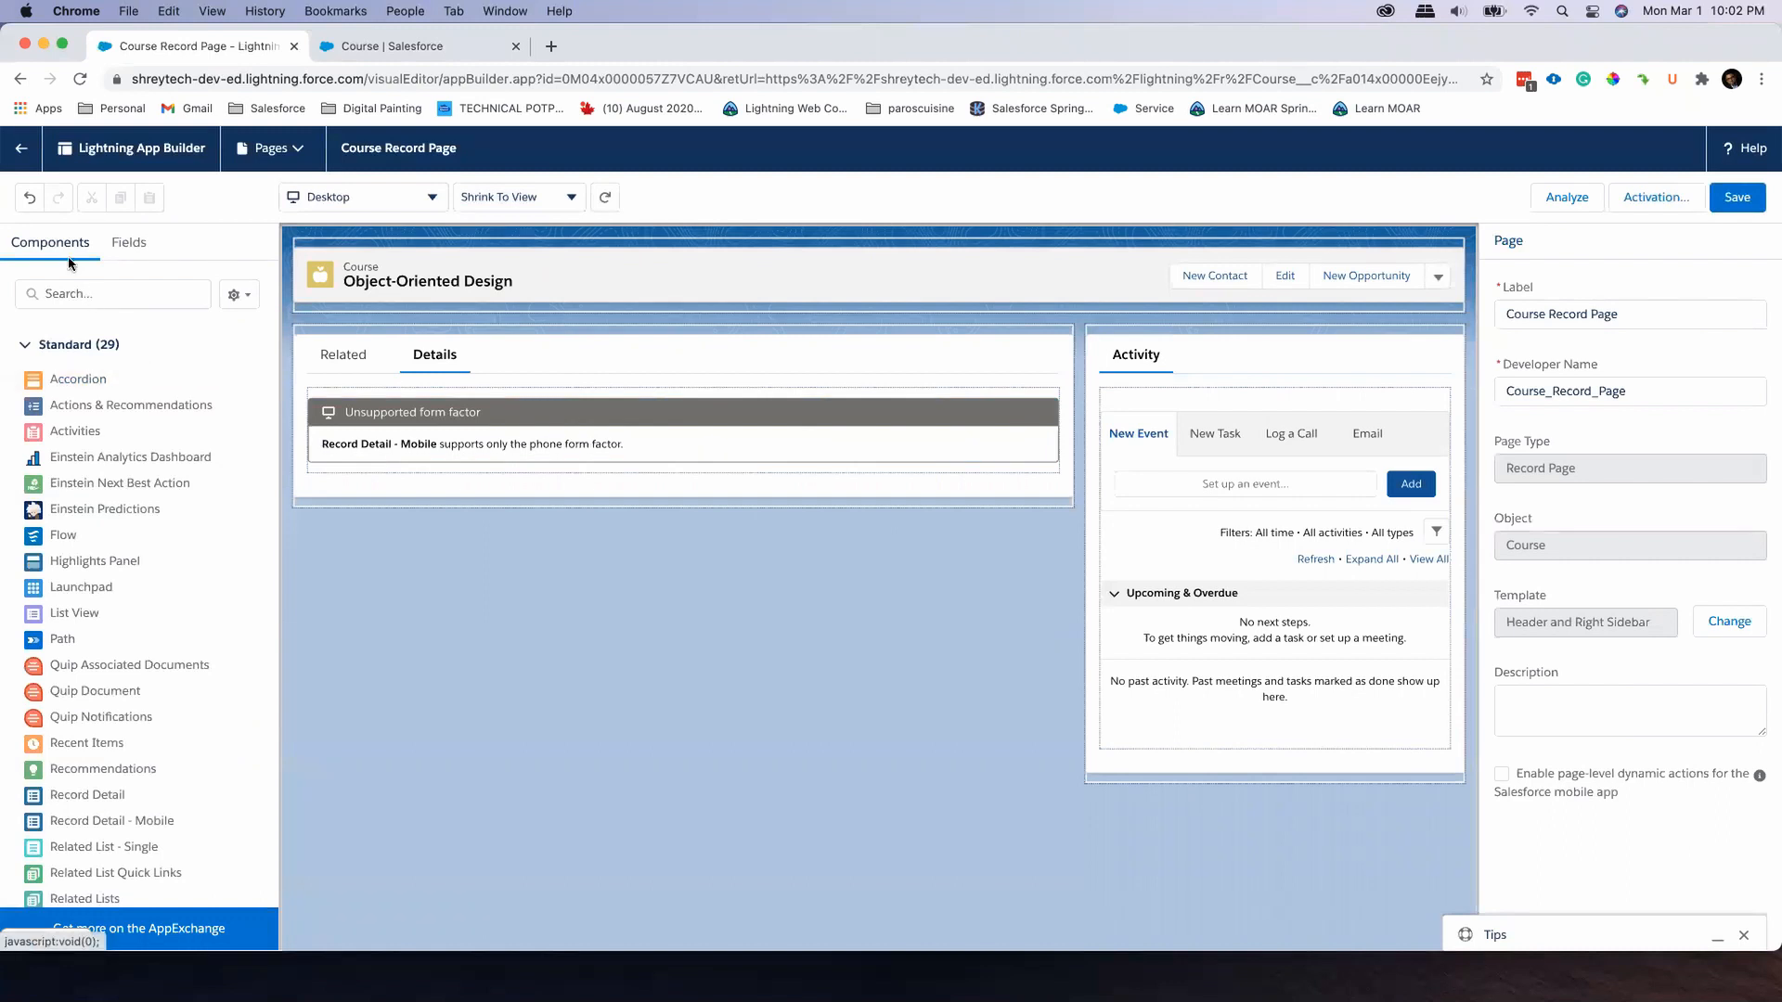
Search the components for "rec", try placing Record Detail above the Related and Details tabs, and delete that copy
click(87, 295)
text(rec)
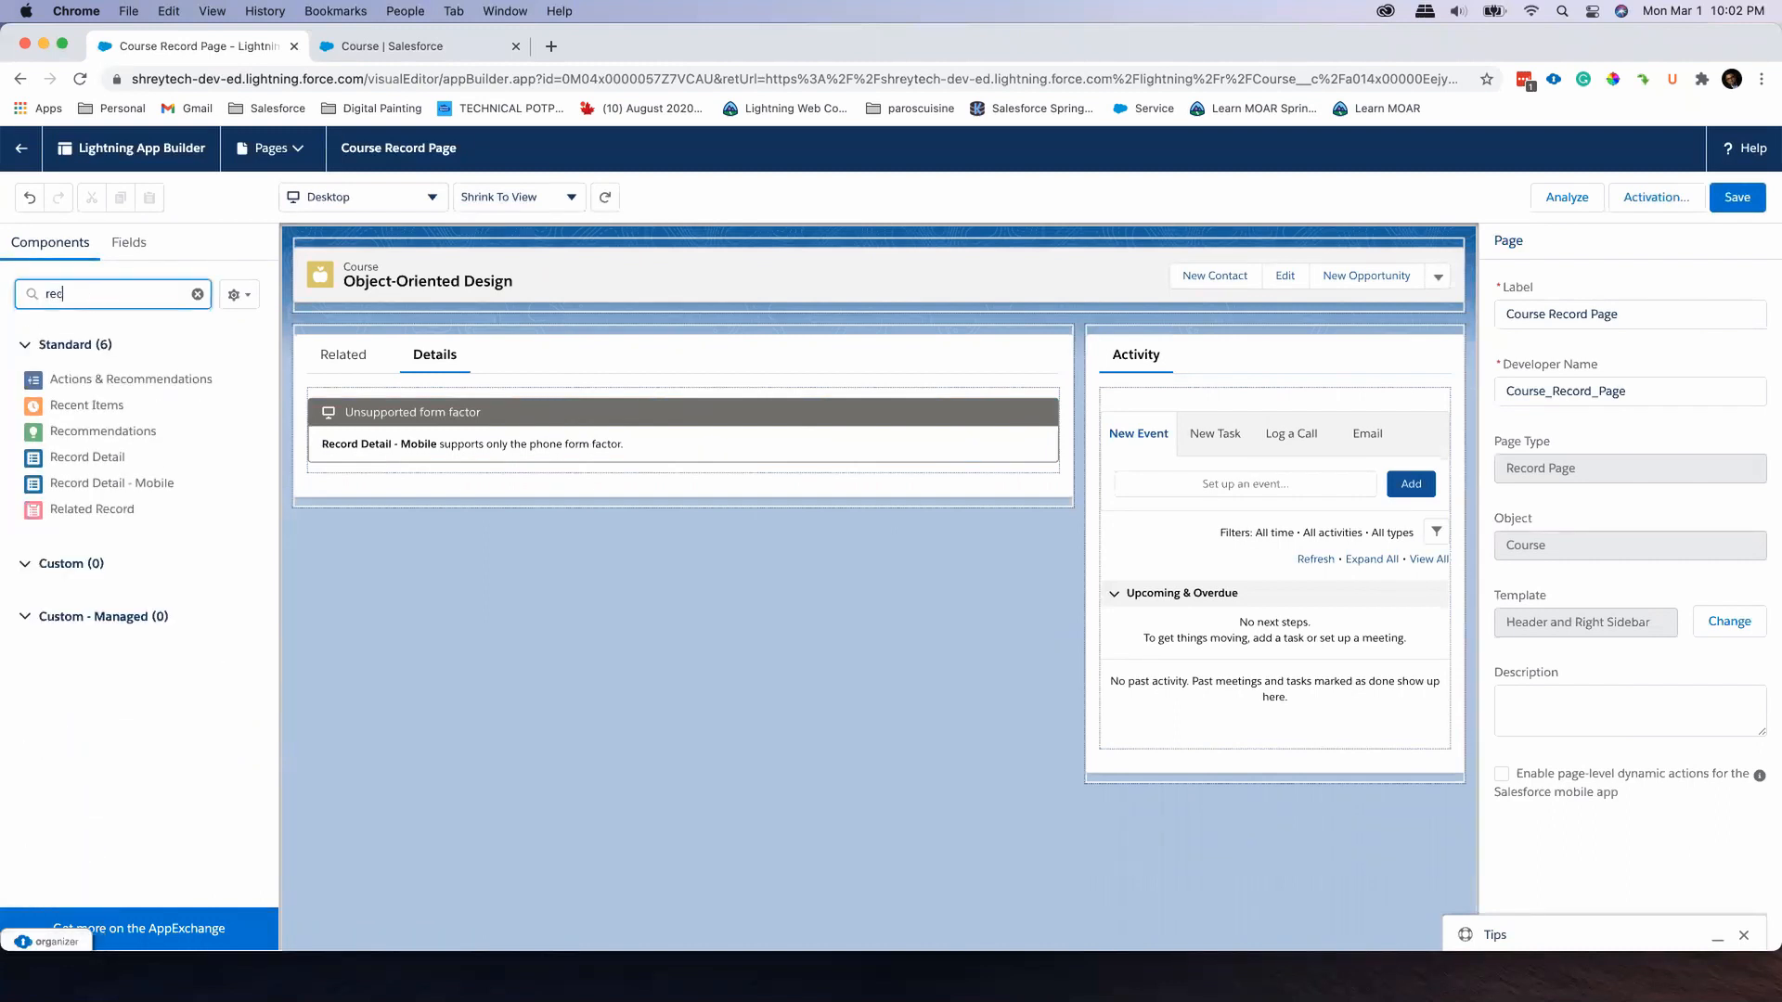
drag(87, 456, 408, 385)
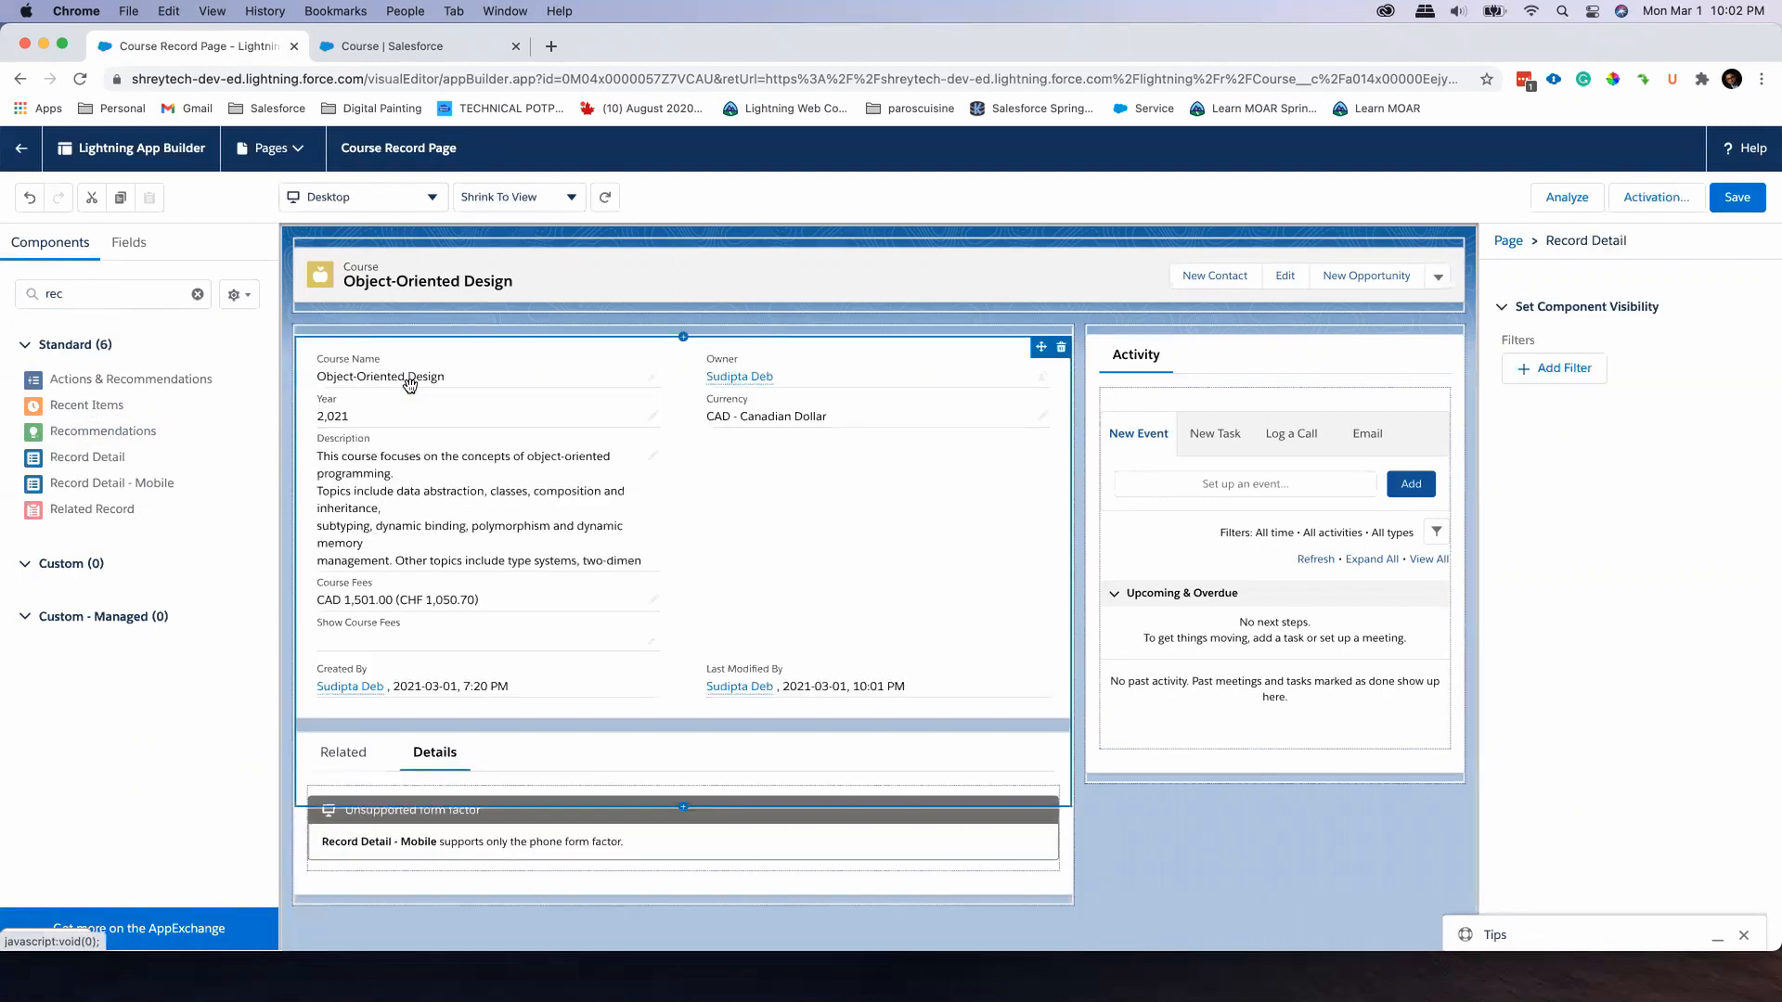
drag(548, 460, 489, 785)
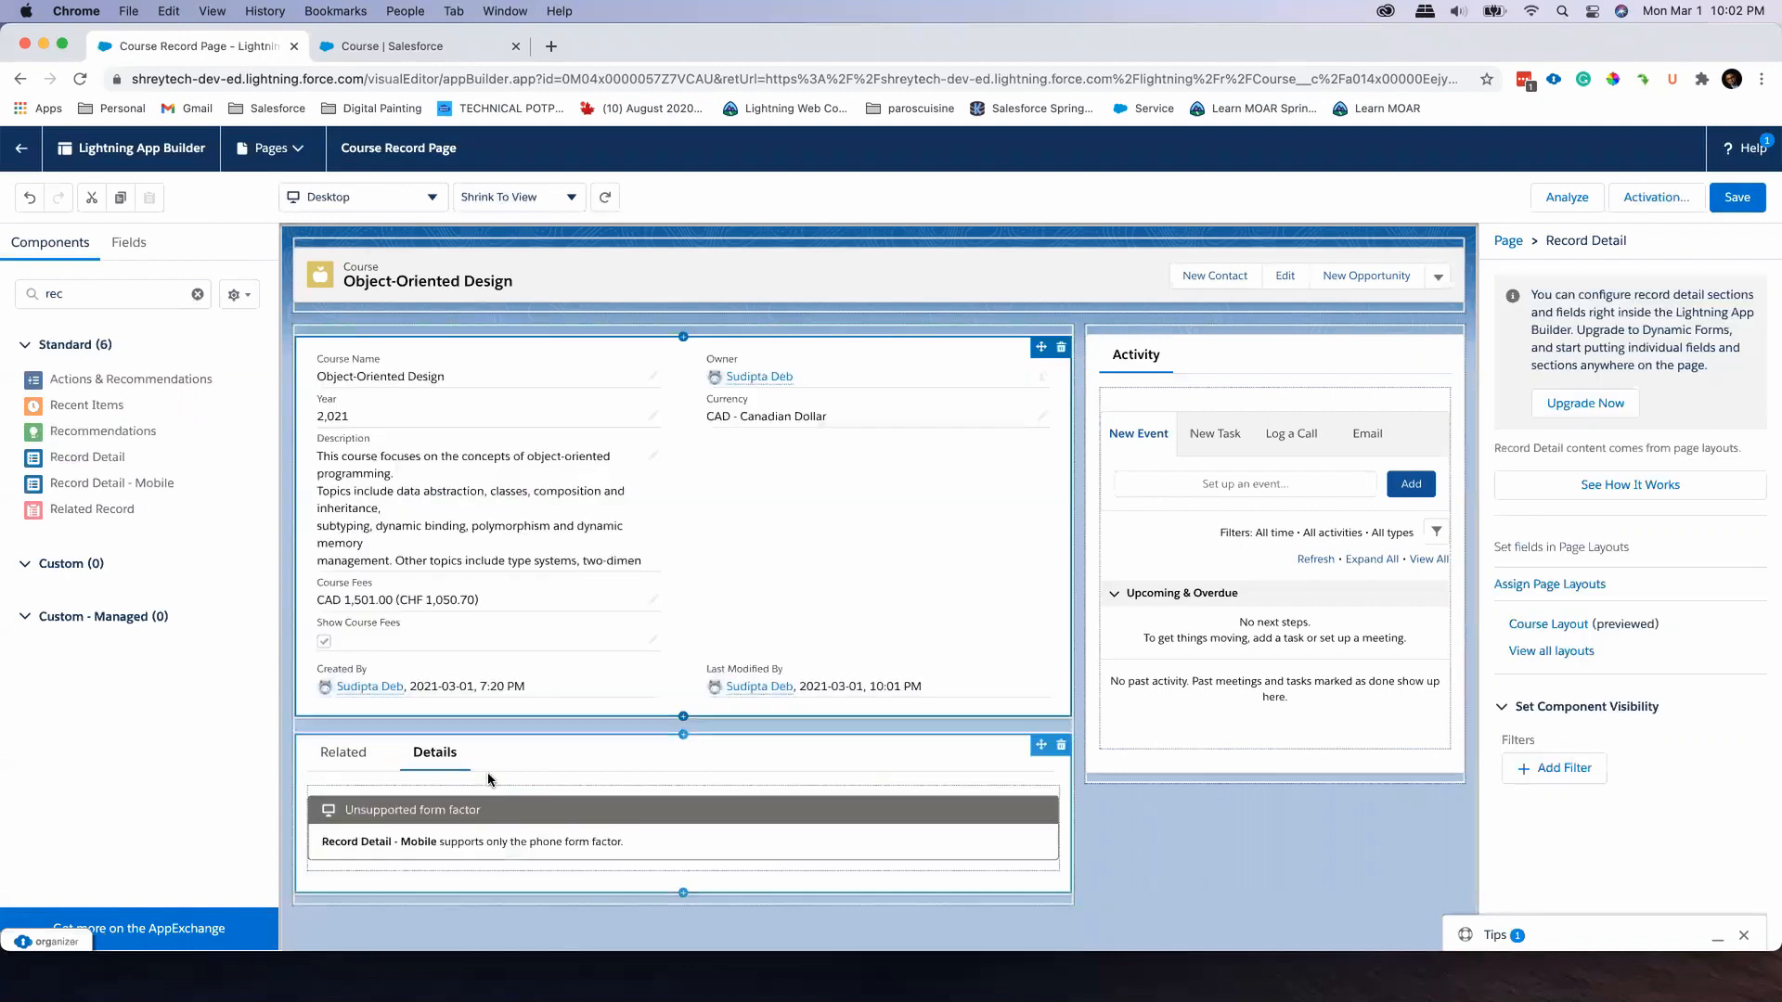
click(1061, 348)
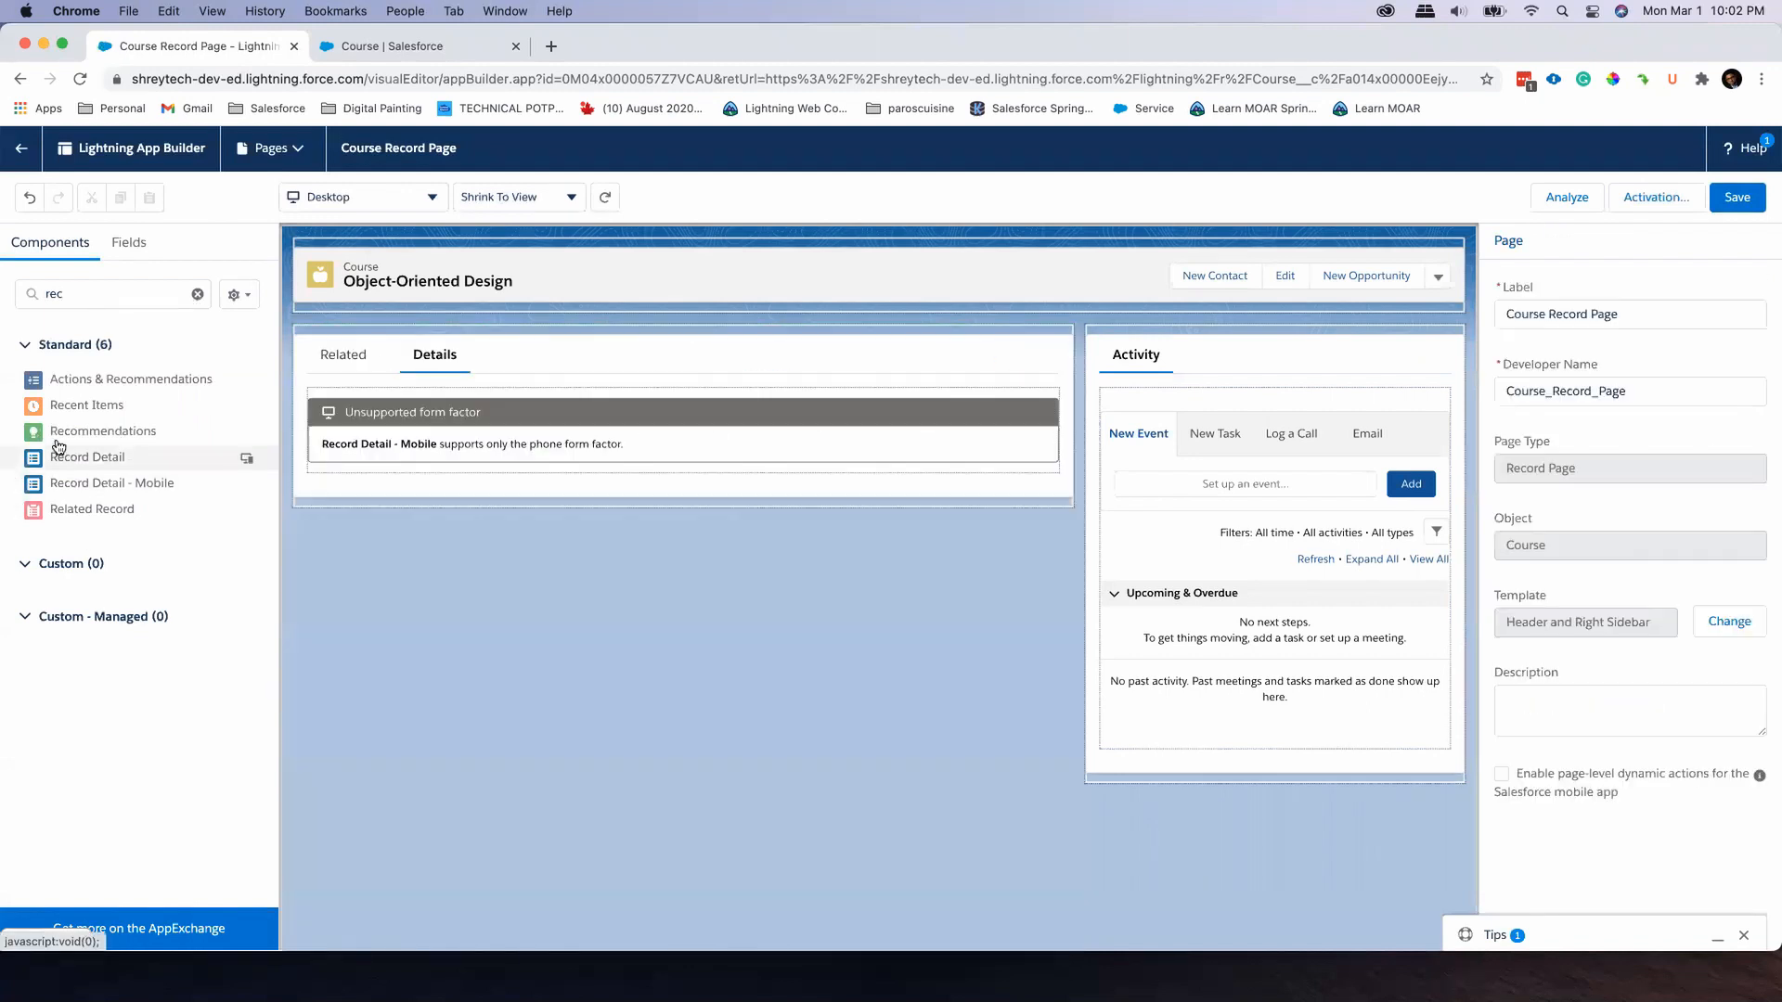
Add the Record Detail component inside the Details tab, save the page and return to the course record
drag(230, 450, 469, 422)
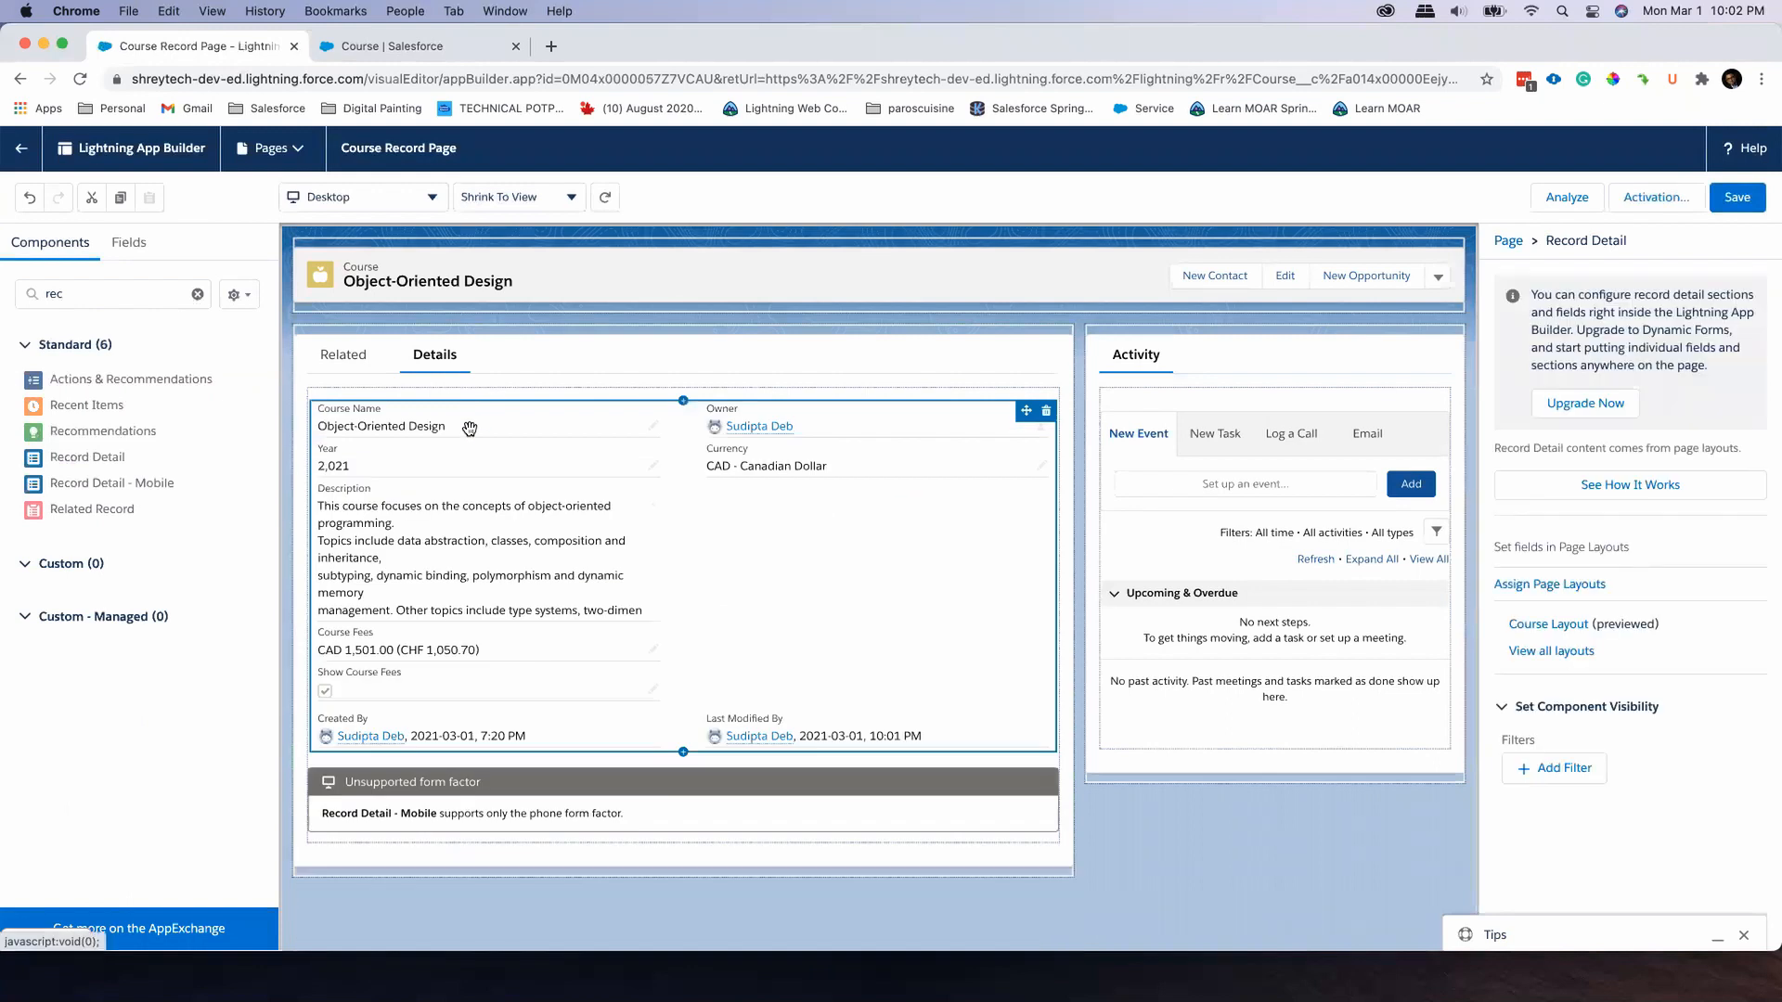
click(1736, 196)
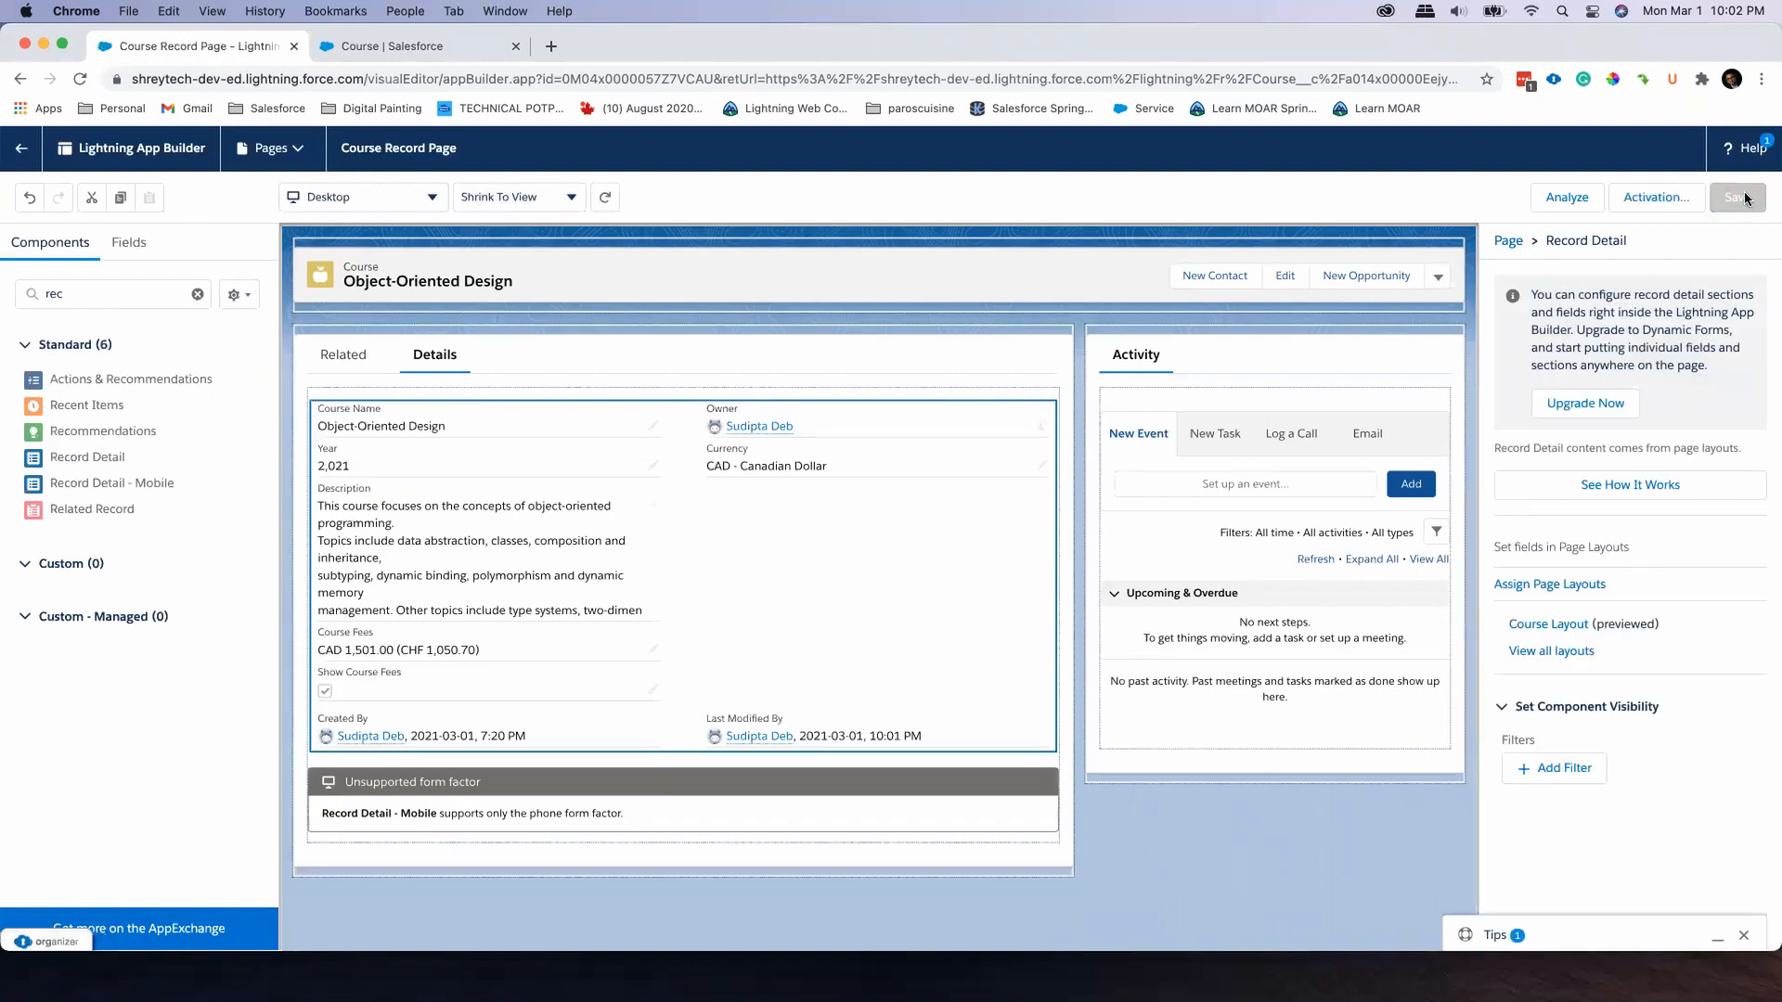
click(22, 150)
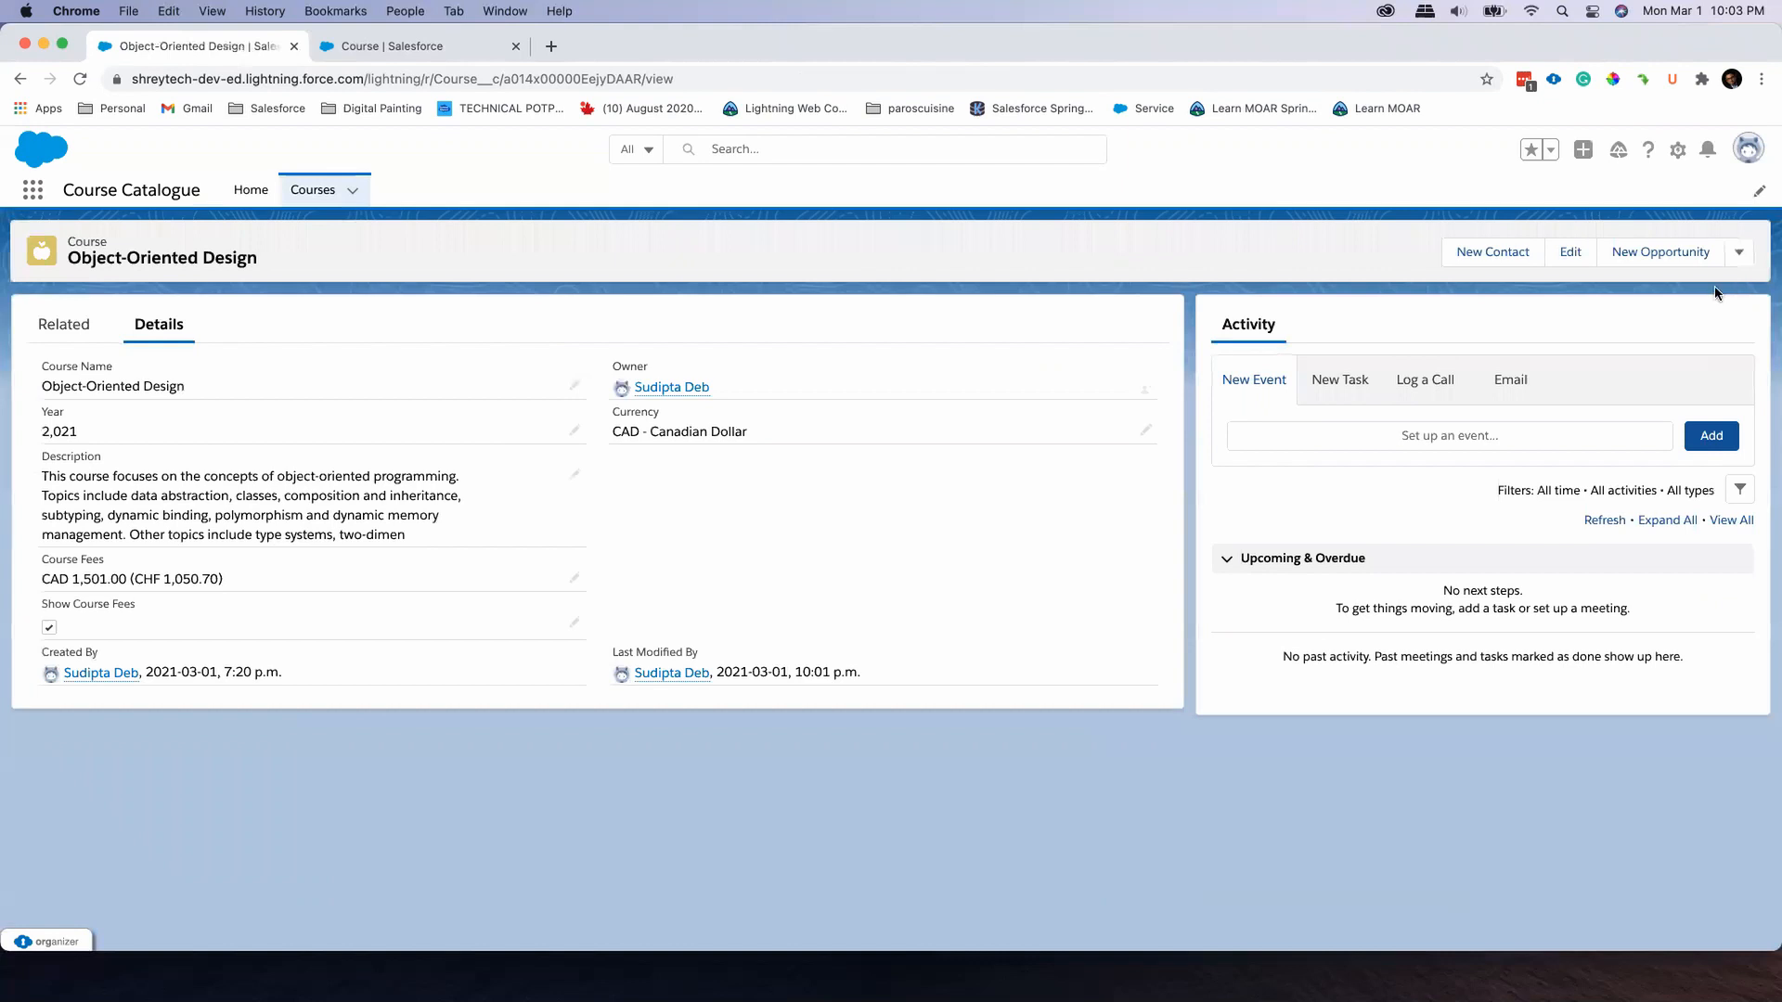
Open the course record page for editing again and select its Highlights Panel
click(1679, 154)
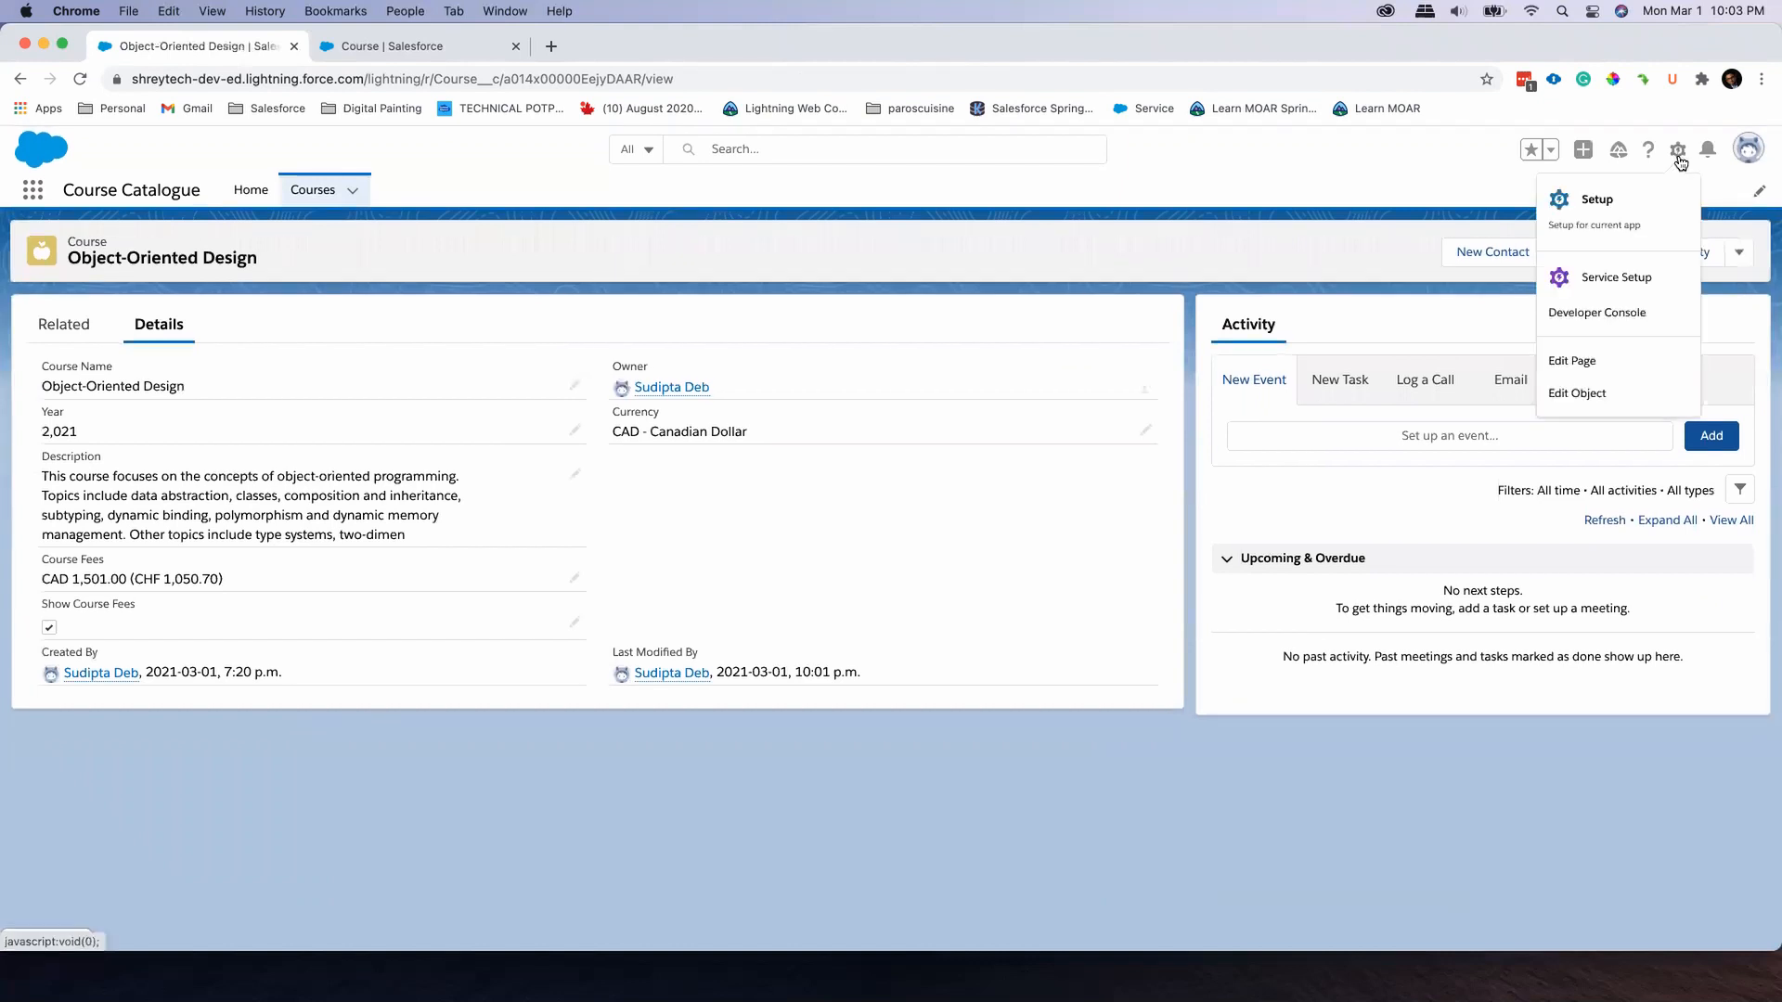
click(1641, 371)
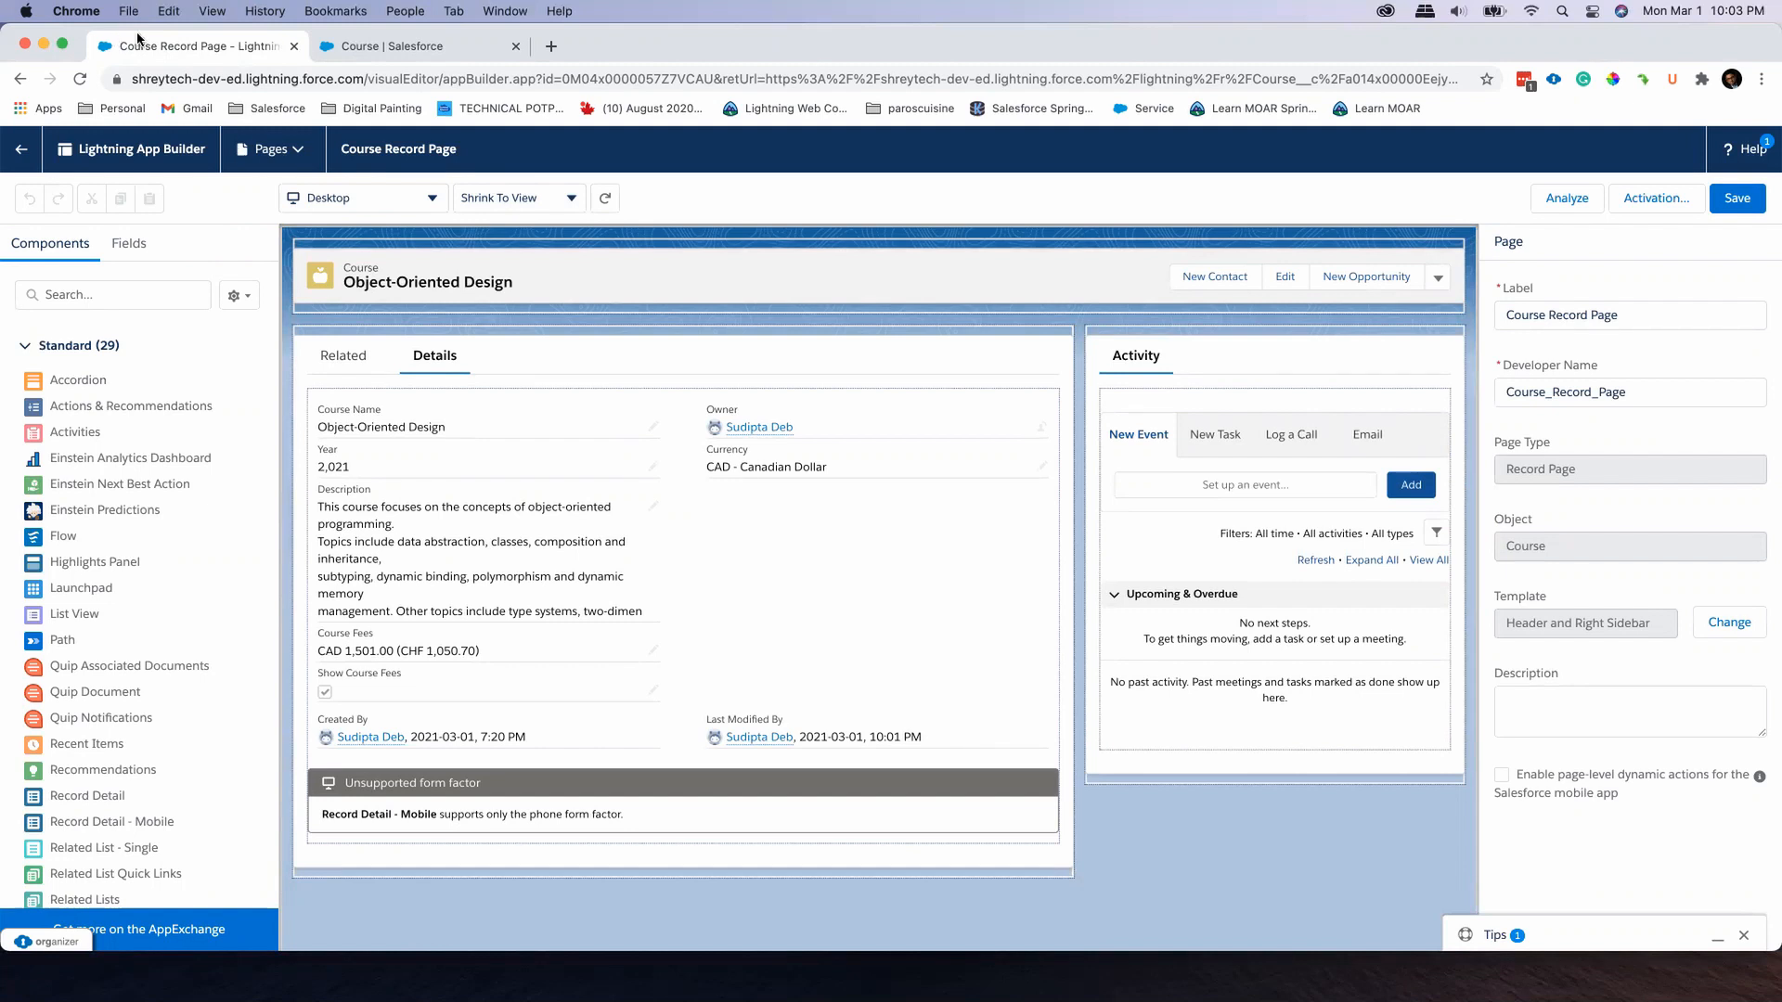
click(858, 276)
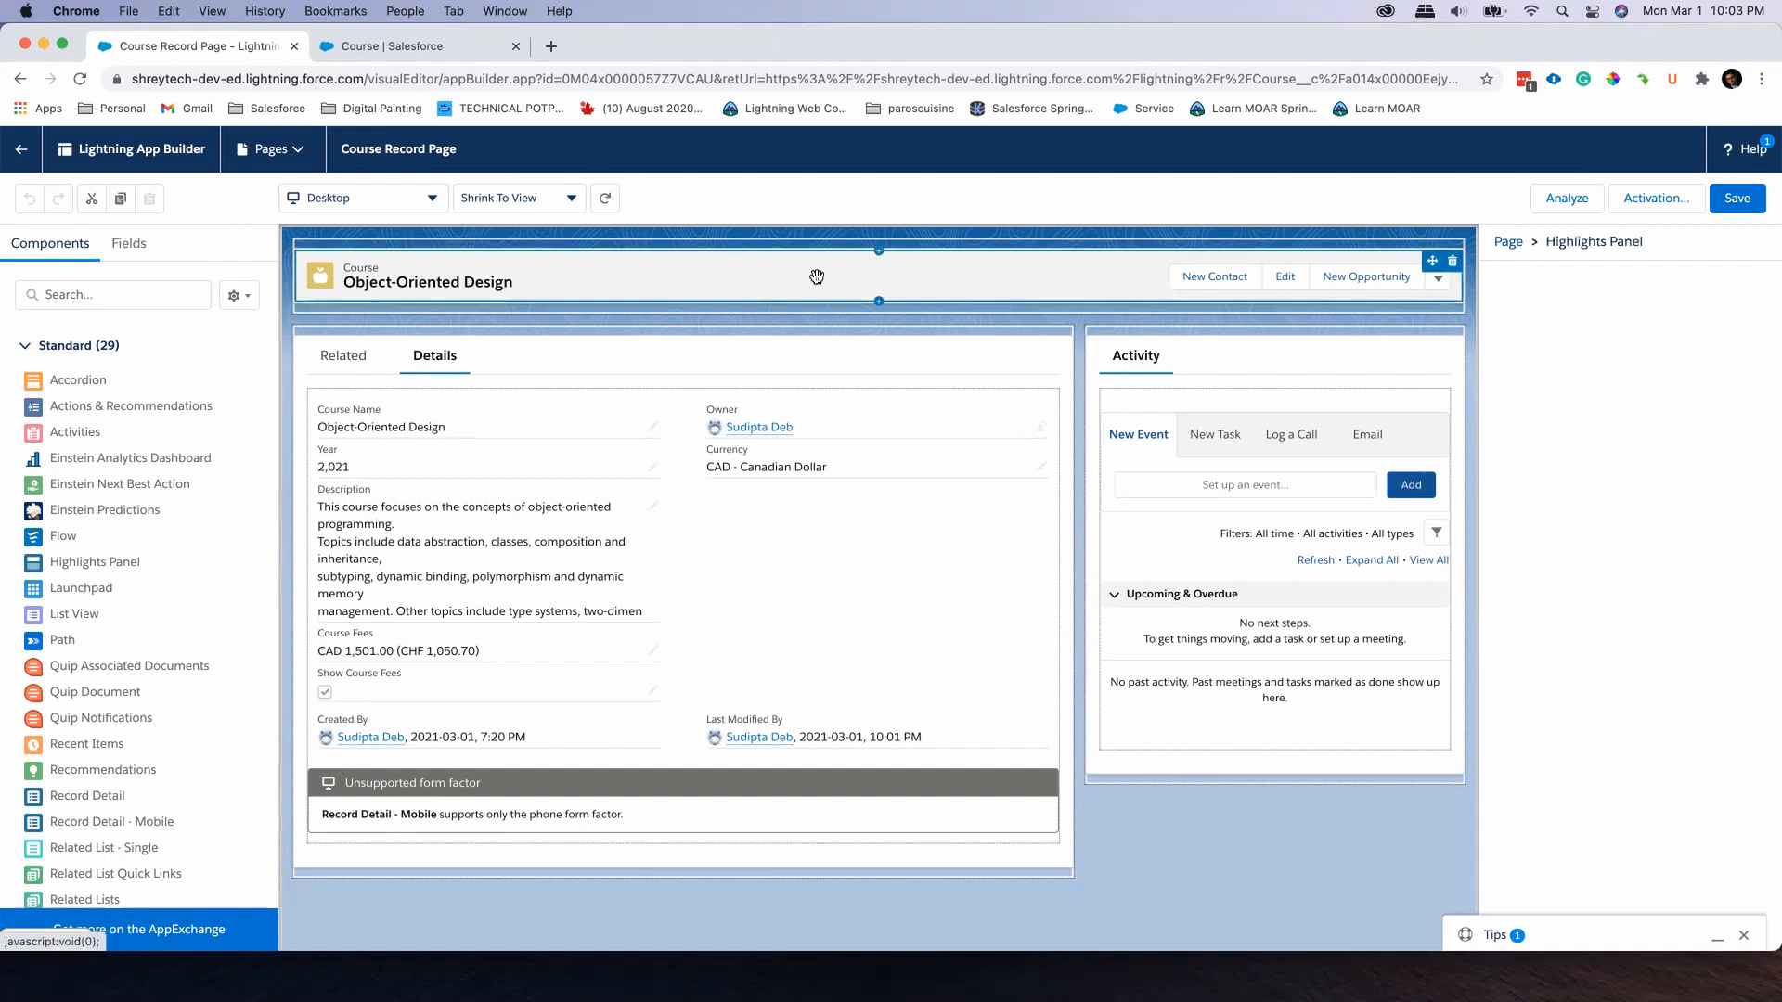